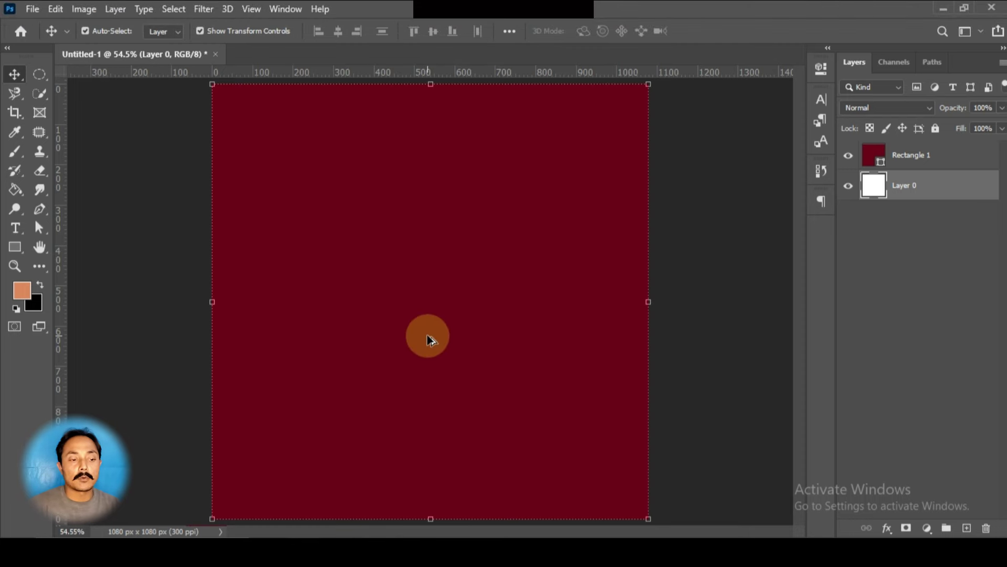
Step: Check the document's width, height and resolution in the Image Size settings without changing them
scroll(428, 351, down, 2)
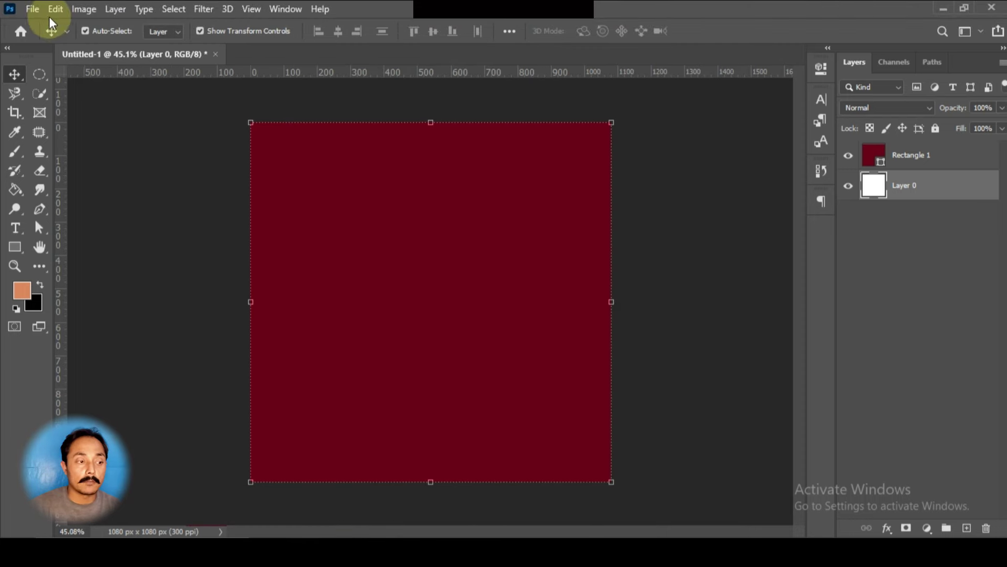
click(77, 9)
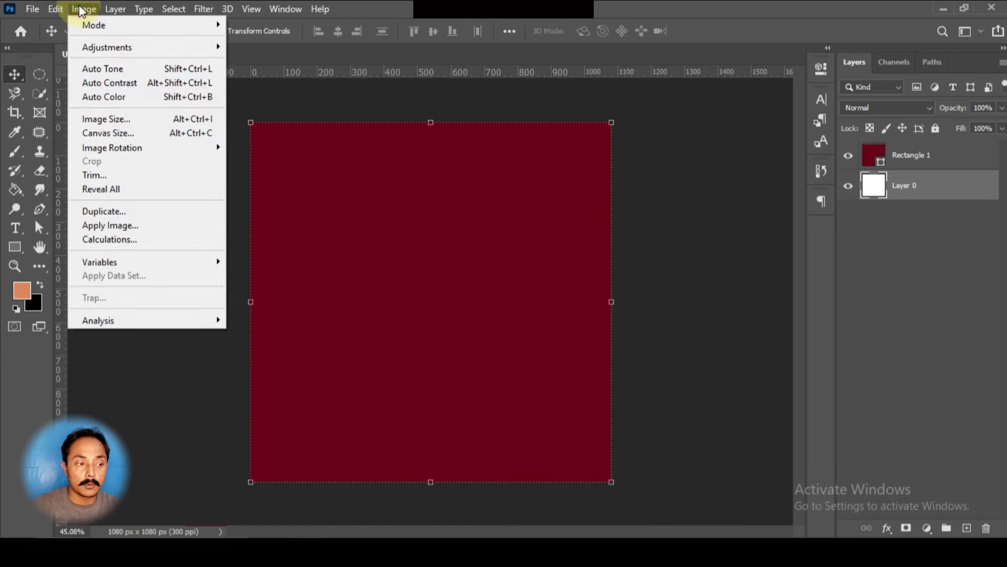
click(123, 119)
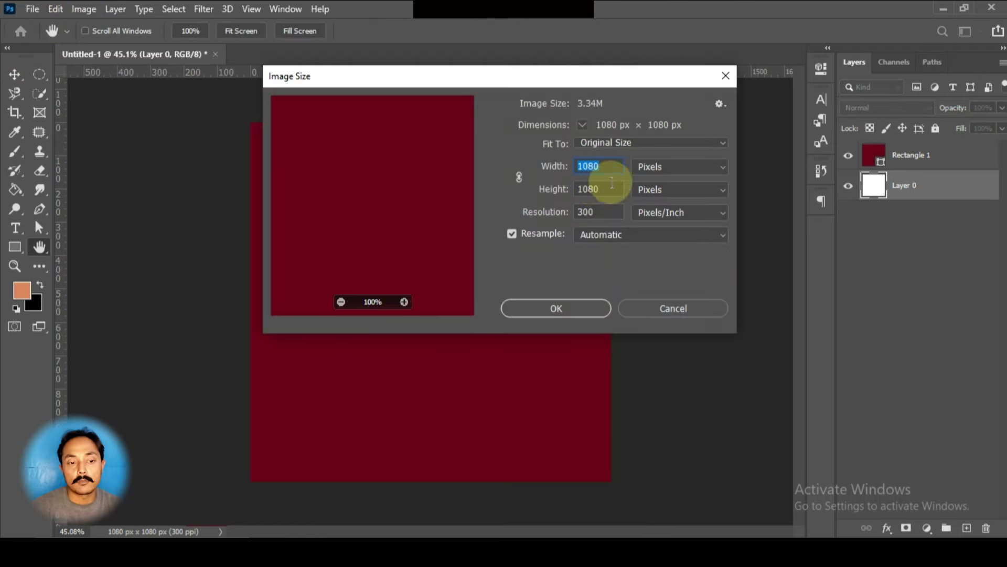
click(659, 312)
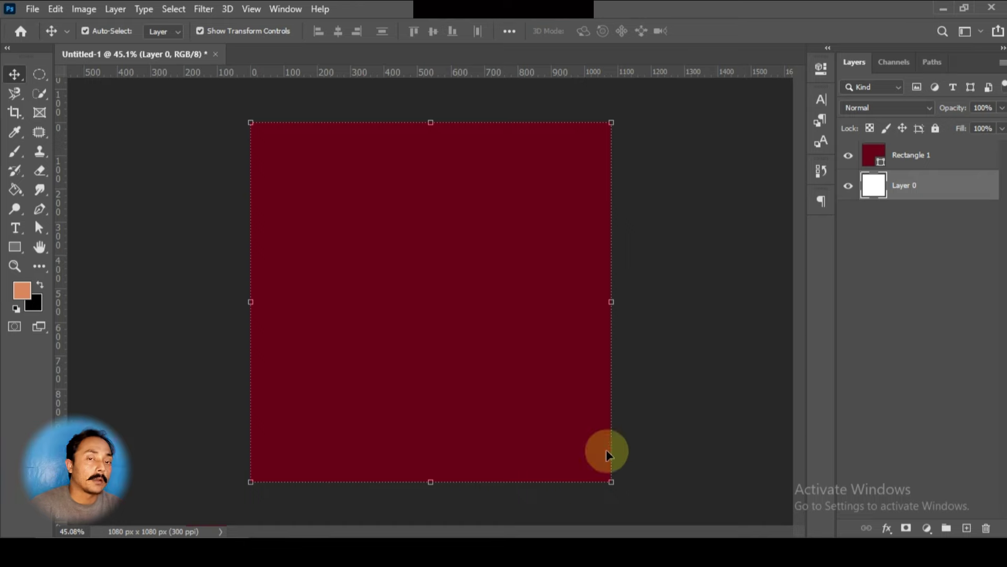
Step: Switch to Chrome and show the image results for the "social media post" search
key(alt+Tab)
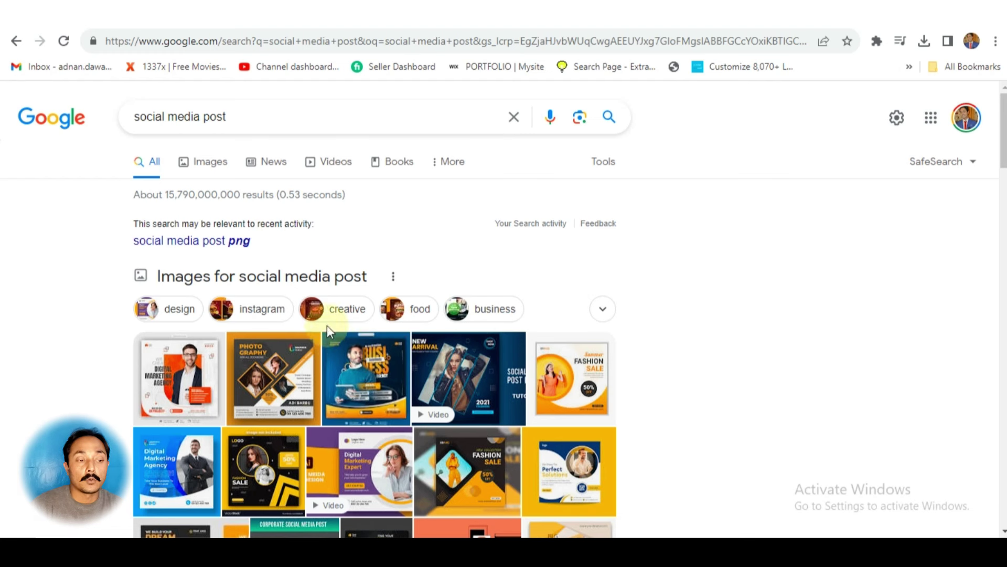
drag(251, 115, 134, 116)
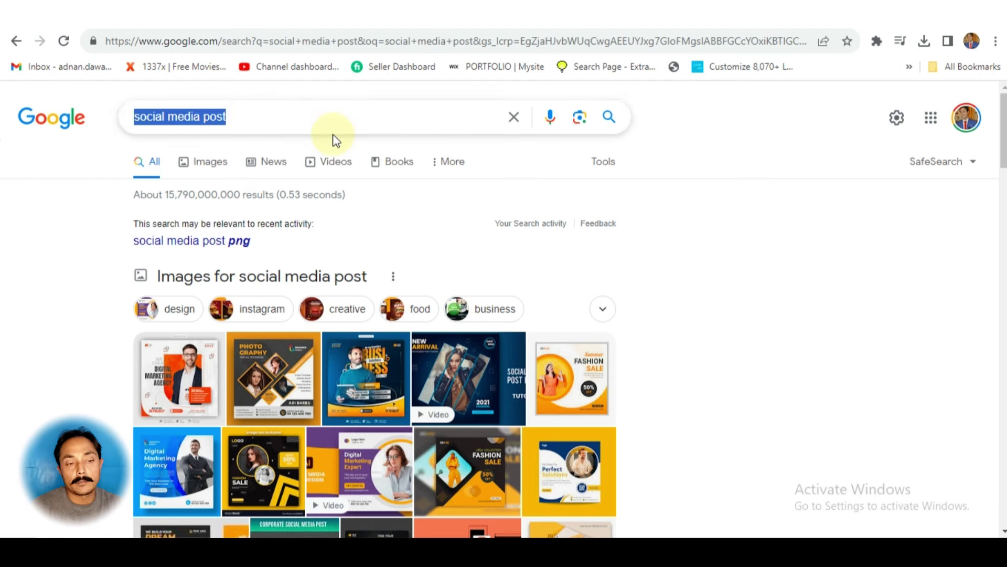
click(226, 163)
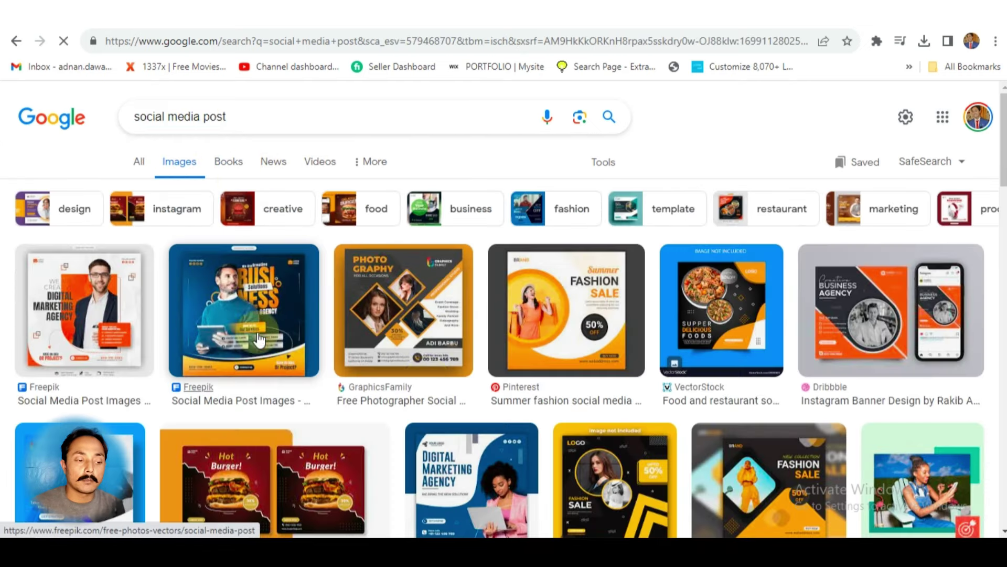
Step: Preview several post designs from the image results, including the digital marketing, photography, fashion sale, restaurant and burger examples
click(76, 330)
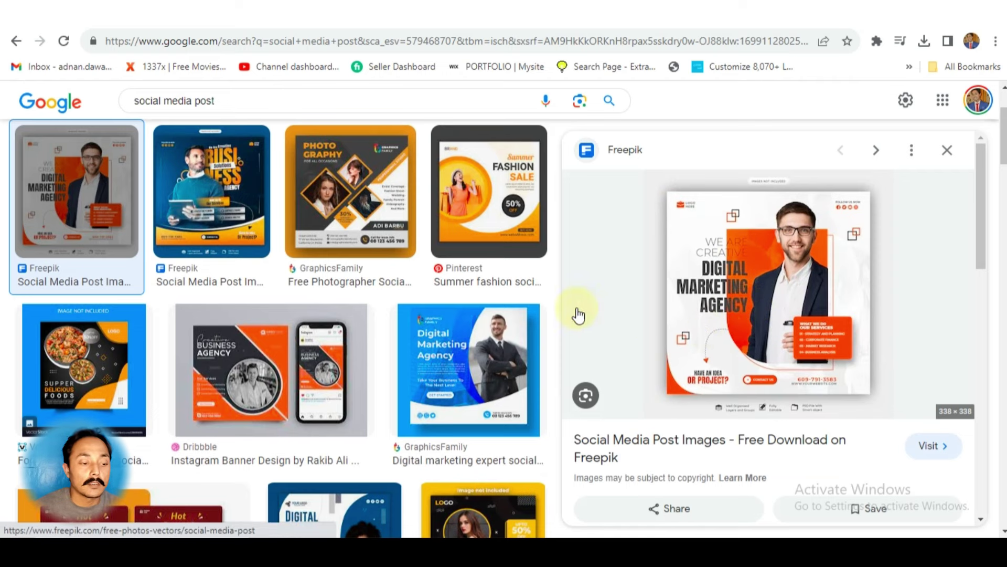
click(221, 153)
click(351, 194)
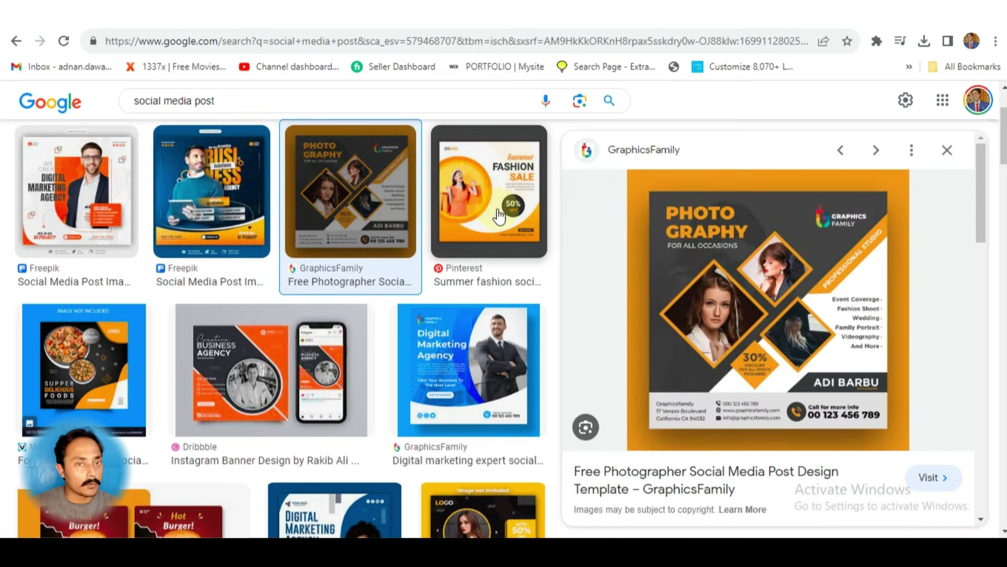
click(499, 215)
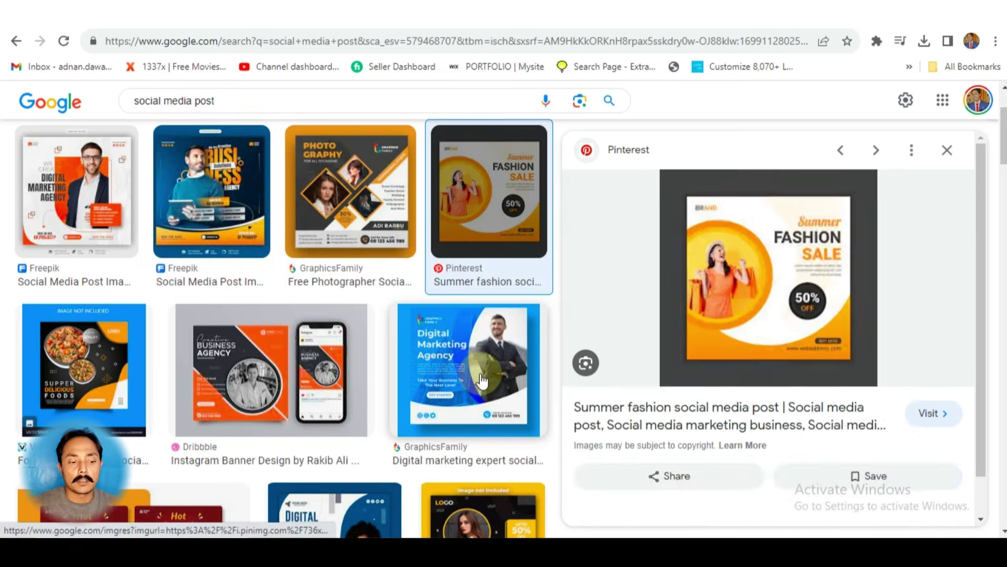
click(467, 367)
click(319, 385)
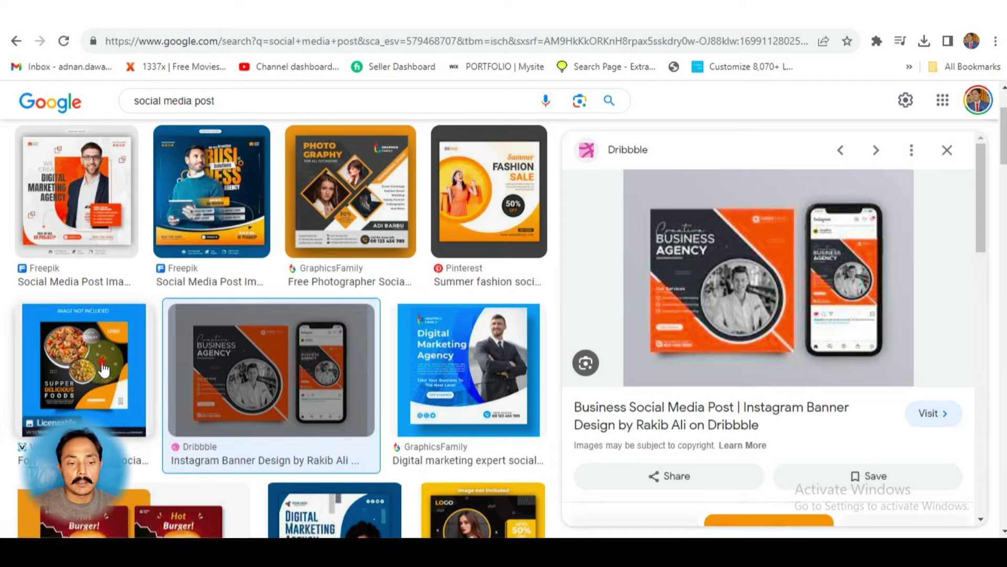
click(102, 364)
scroll(343, 347, down, 3)
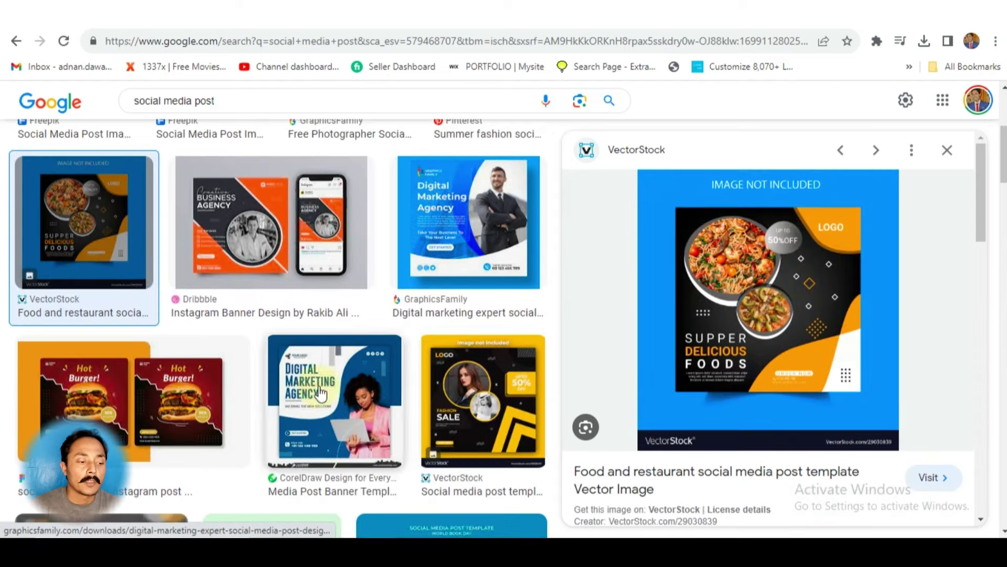
click(192, 395)
scroll(417, 404, down, 5)
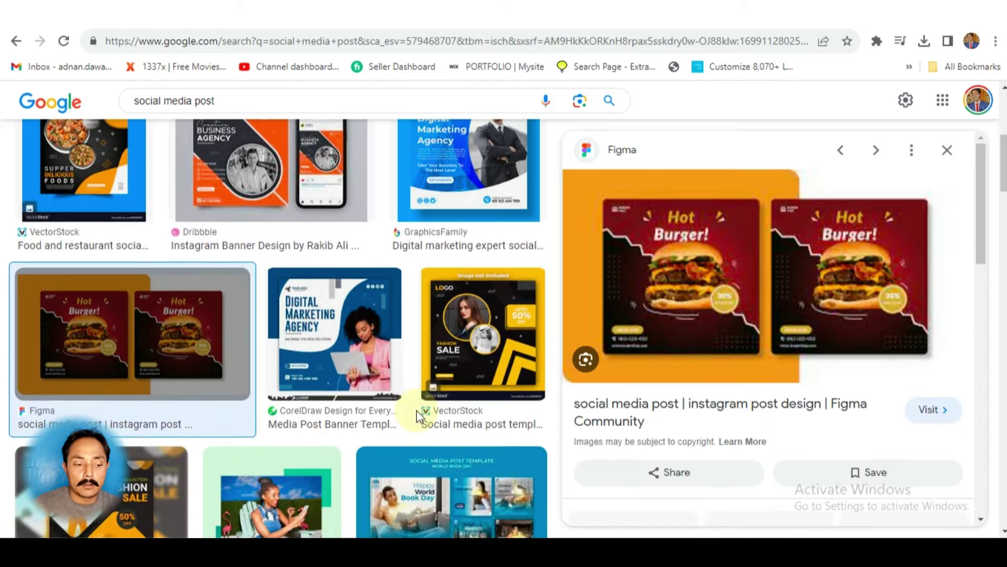
Step: Preview the "Start Your Business" post design and browse the other social media post layouts in the image results
scroll(422, 445, down, 3)
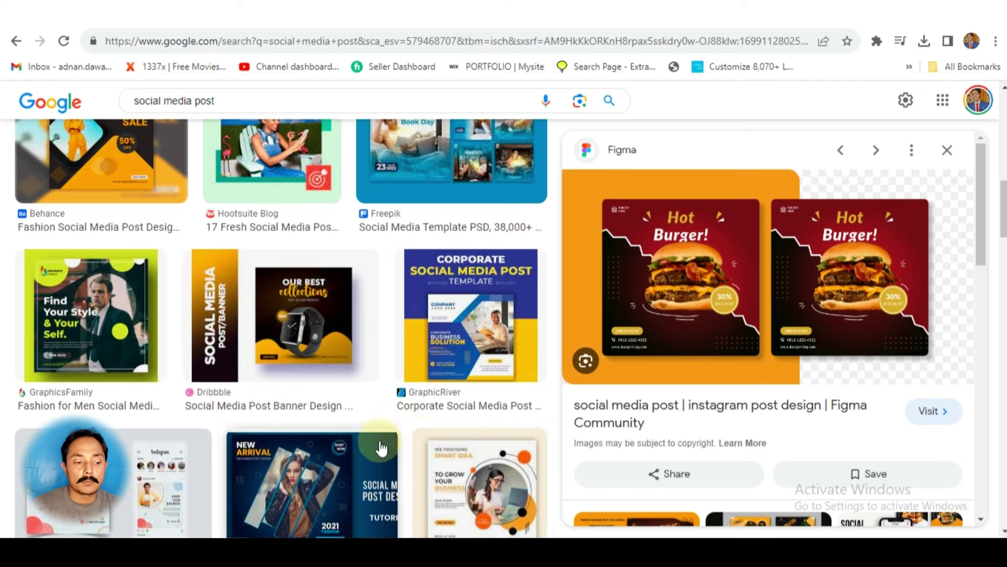
scroll(377, 449, down, 3)
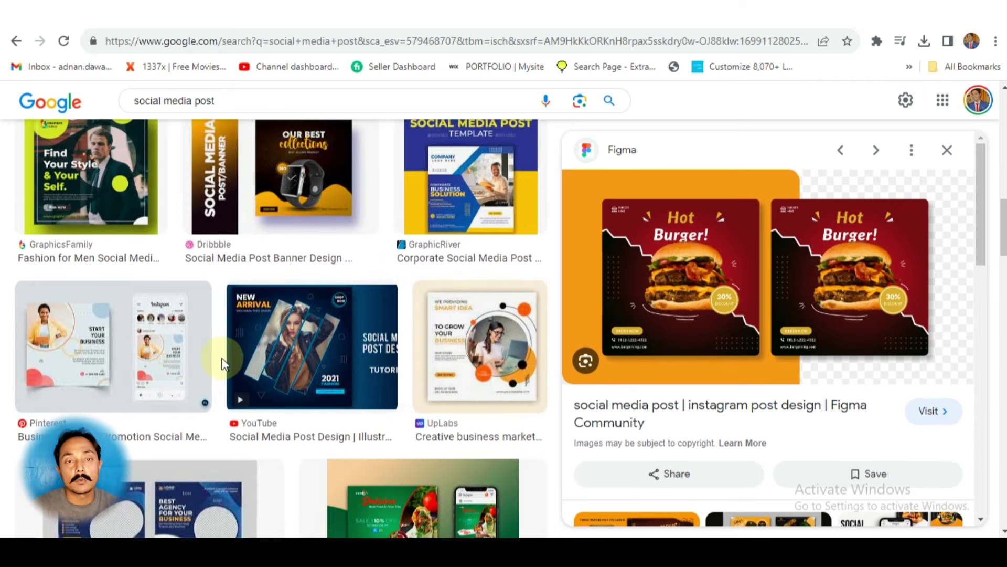
click(158, 363)
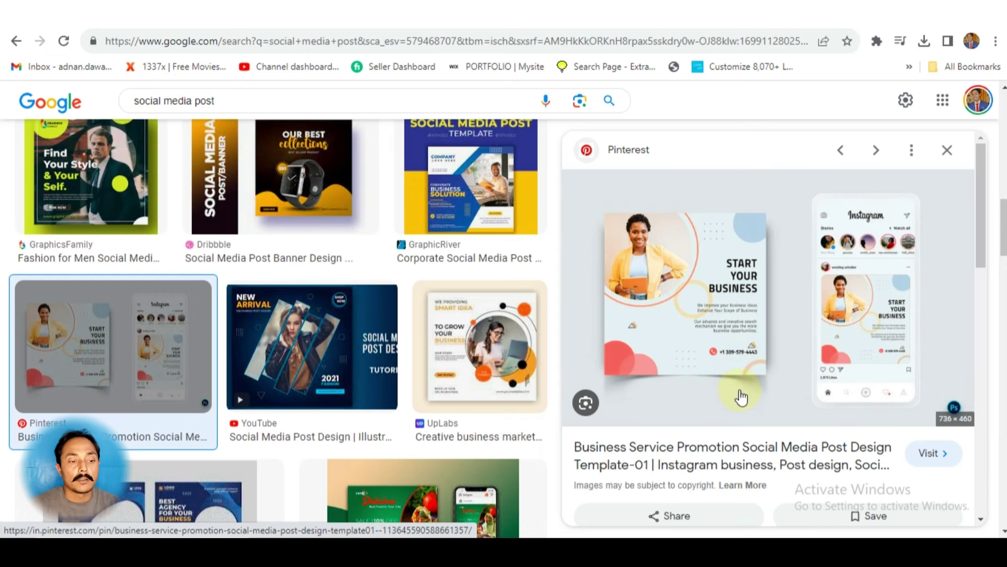
scroll(469, 422, down, 3)
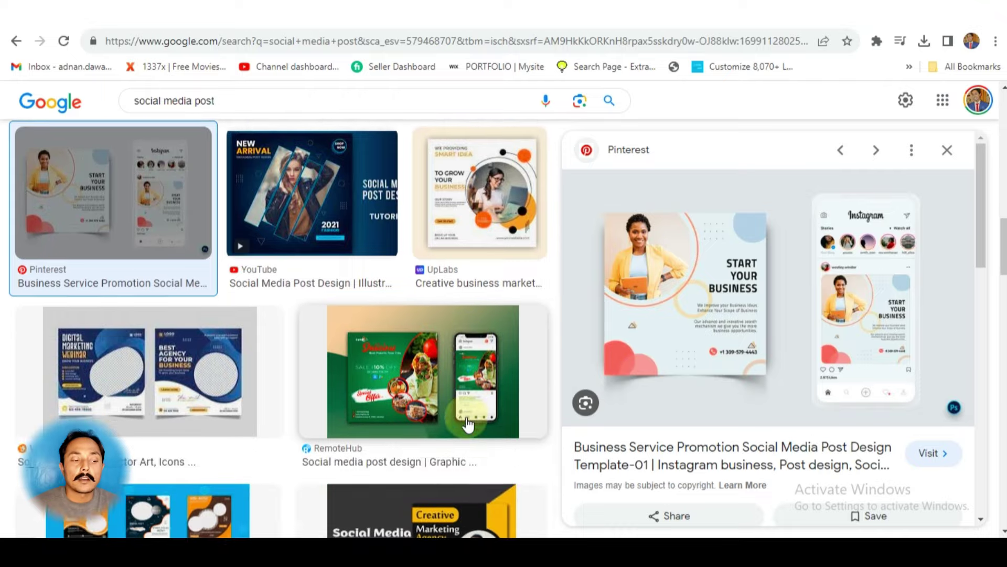
scroll(467, 424, down, 10)
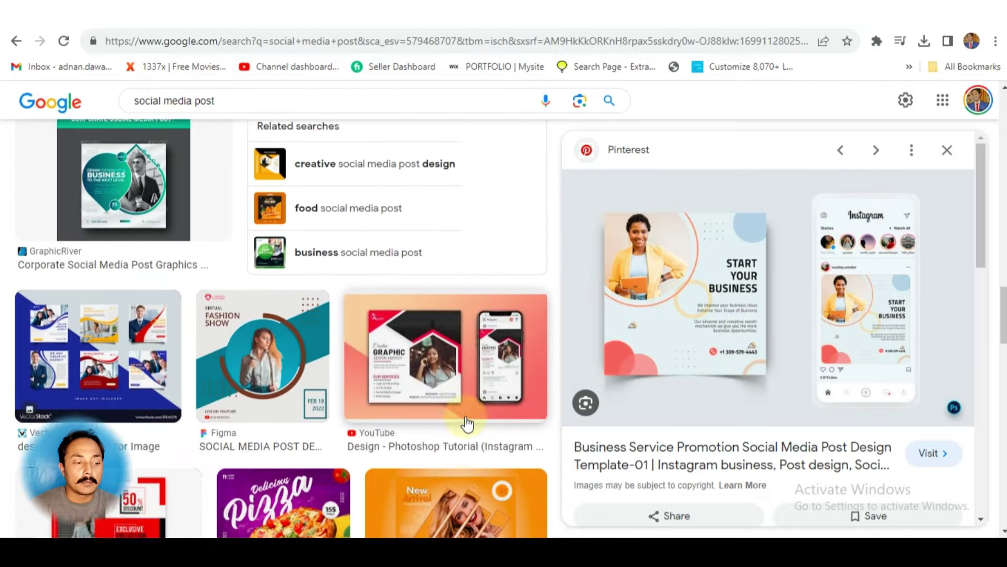
scroll(462, 419, up, 3)
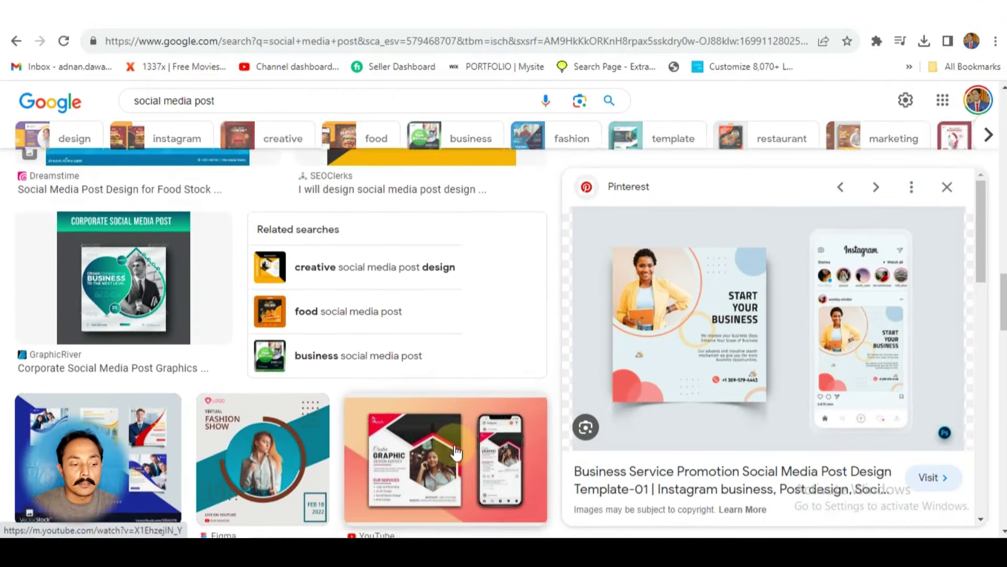
scroll(455, 451, down, 7)
scroll(448, 449, up, 12)
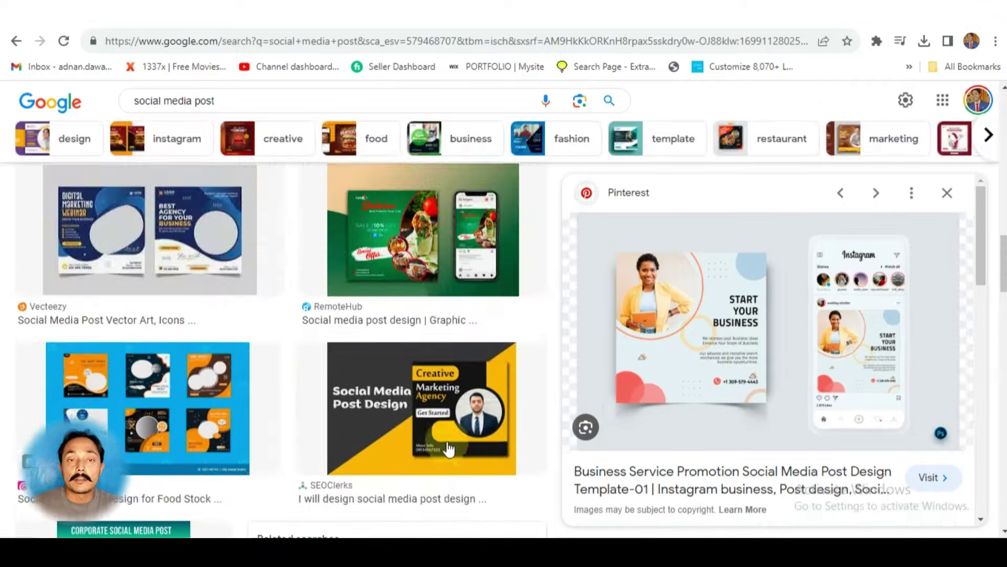
scroll(449, 449, down, 10)
scroll(425, 449, up, 10)
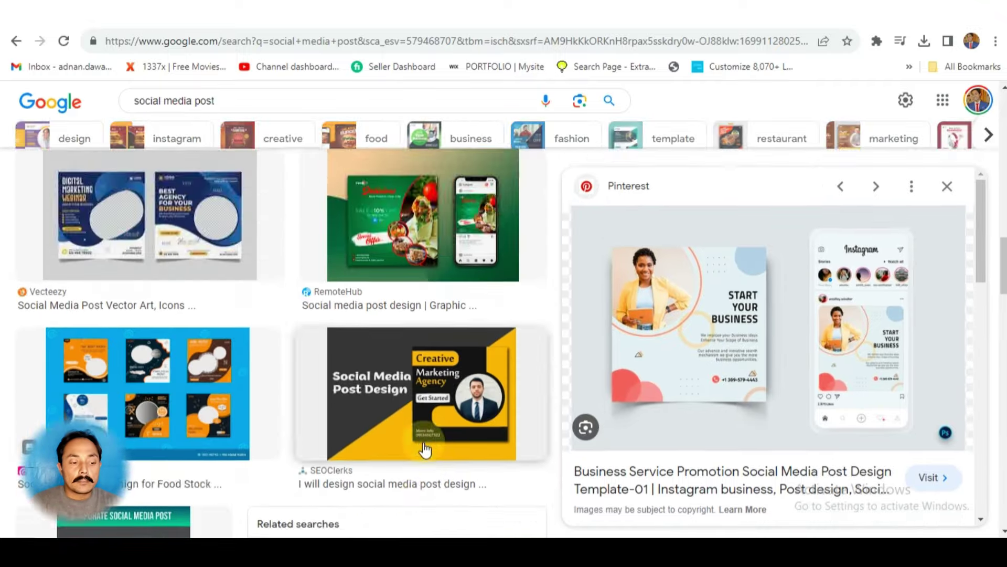
scroll(415, 428, down, 2)
scroll(419, 428, up, 10)
scroll(419, 428, down, 2)
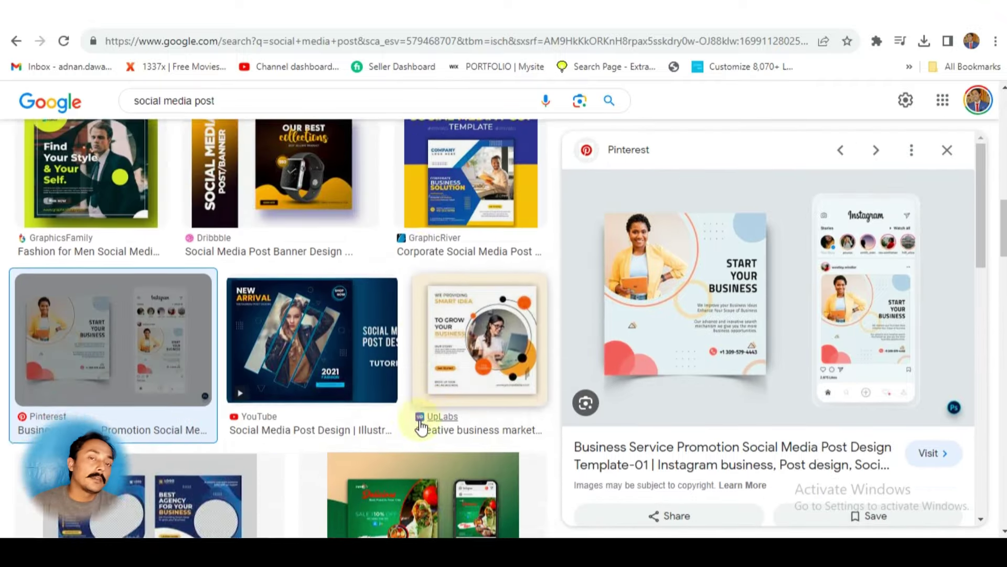
scroll(420, 428, down, 8)
scroll(469, 374, down, 10)
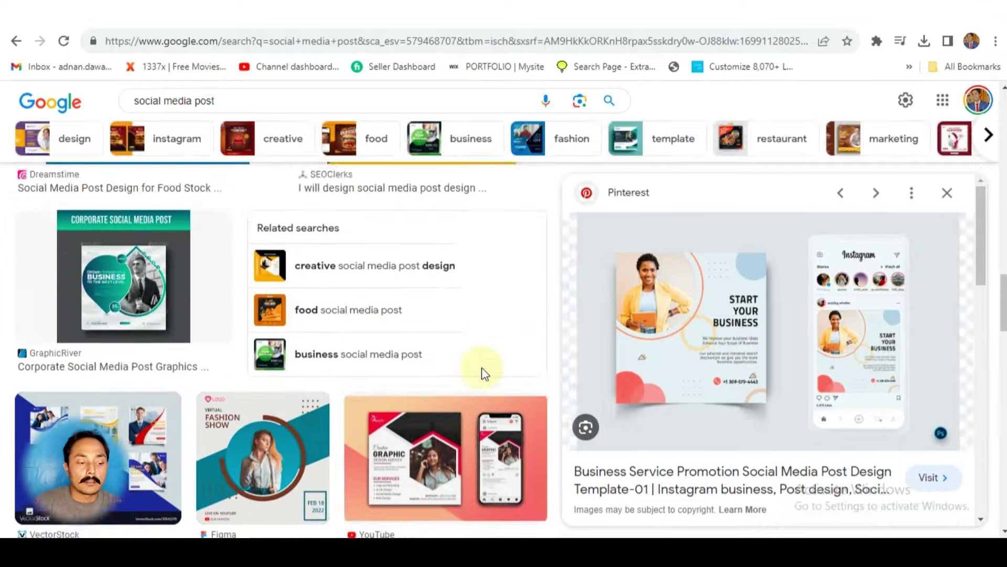
scroll(483, 374, down, 2)
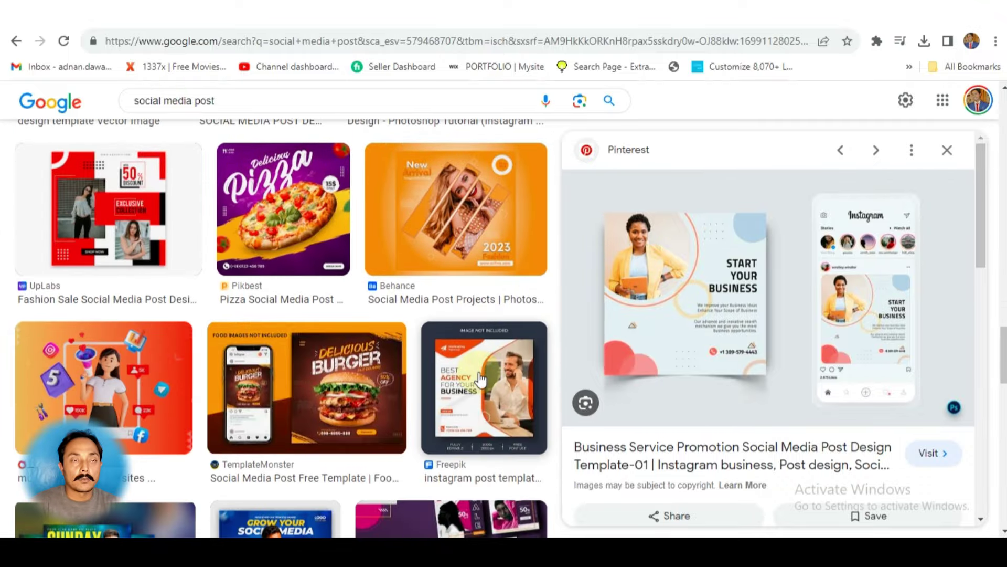
scroll(470, 385, down, 6)
scroll(421, 376, up, 10)
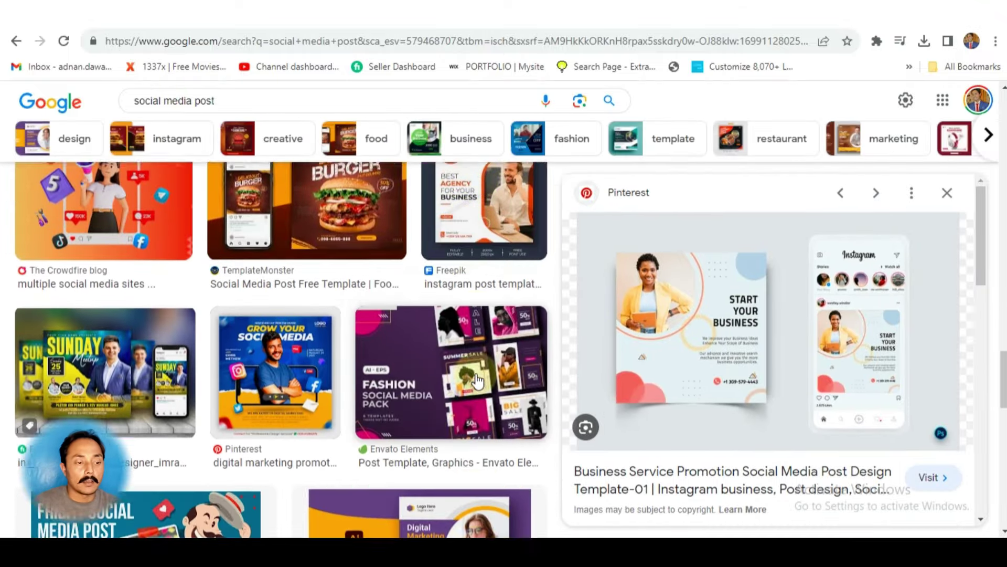
scroll(415, 376, down, 6)
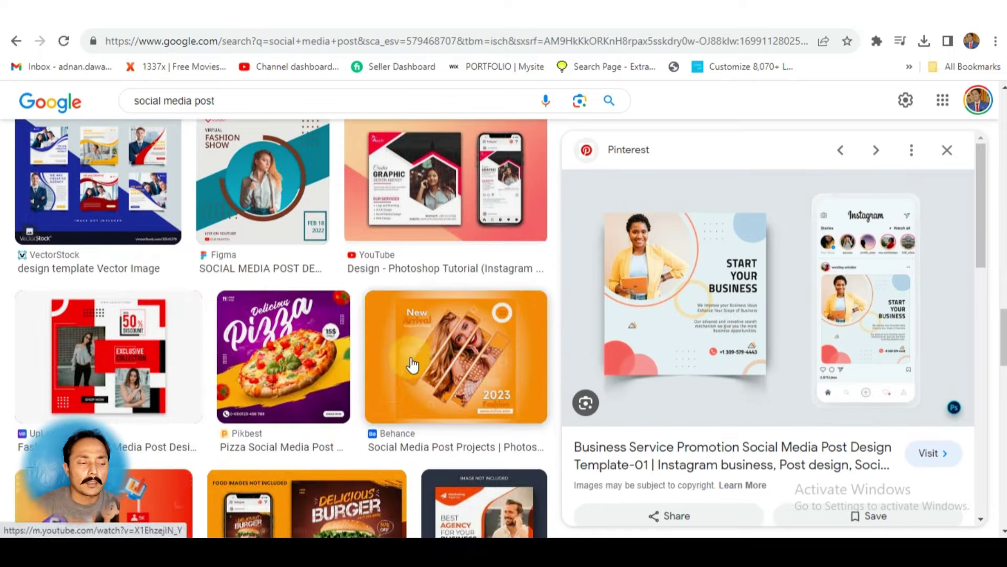
Step: Preview the "Delicious Pizza" post design and look through more designs further down the results
click(293, 372)
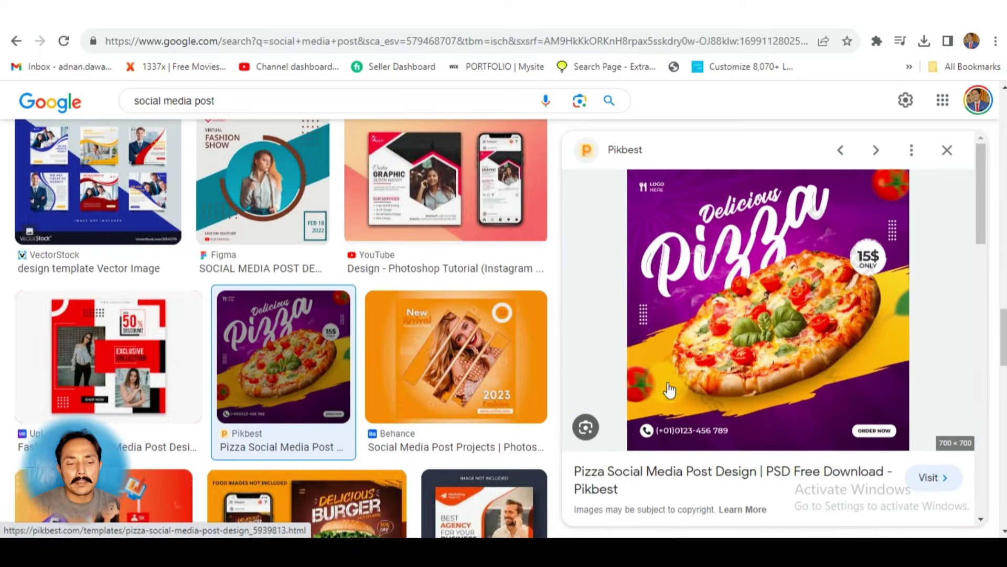
scroll(472, 388, down, 4)
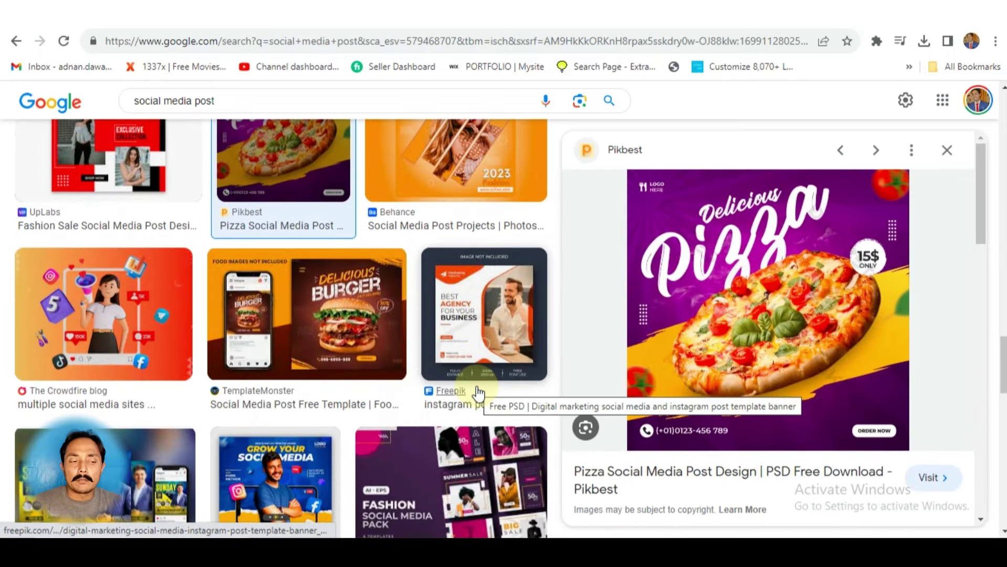
scroll(479, 392, down, 6)
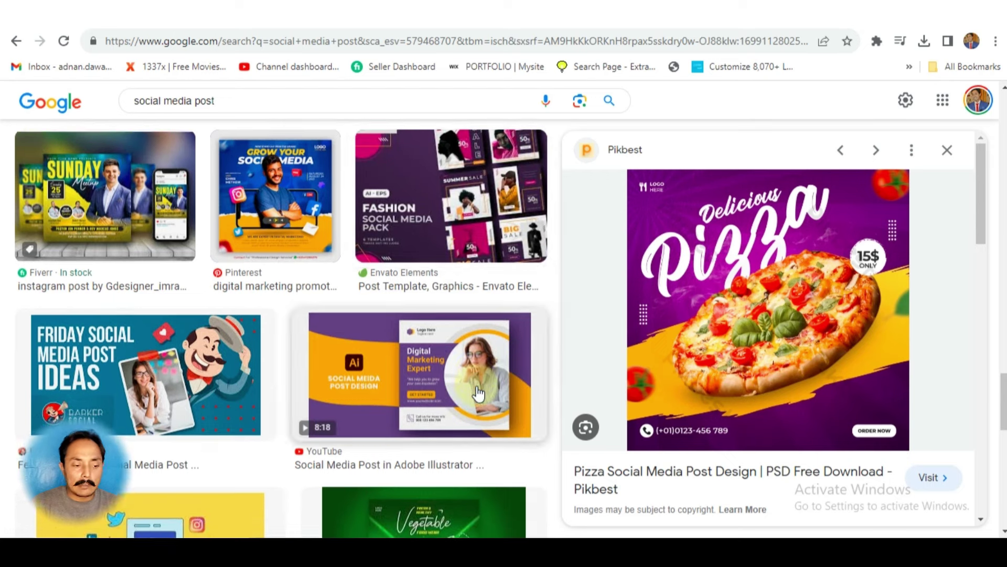
scroll(479, 392, down, 6)
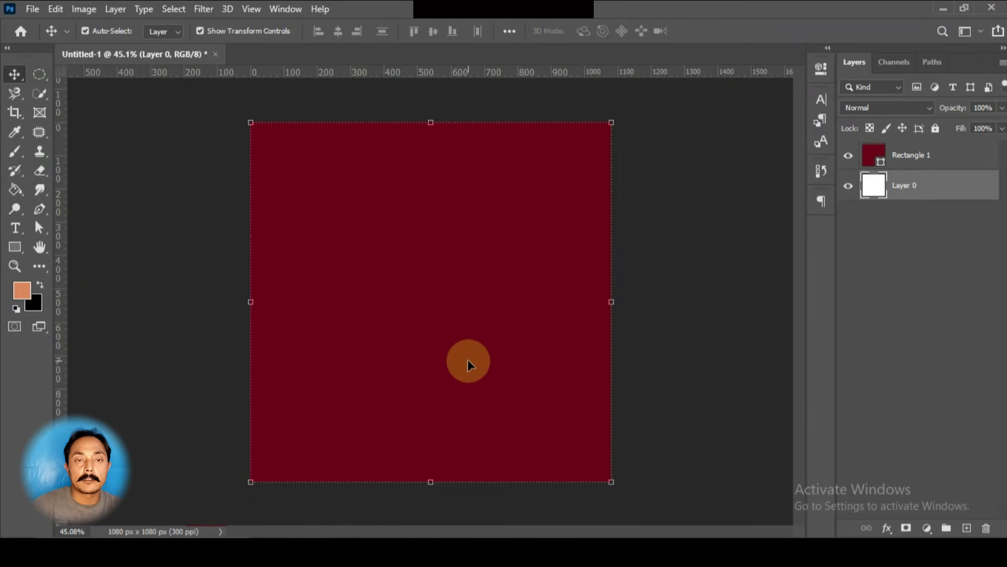
Step: Place the shoespng.parspng.com_ shoe image from the desktop into the document, scaled to 19.39%
scroll(459, 376, down, 3)
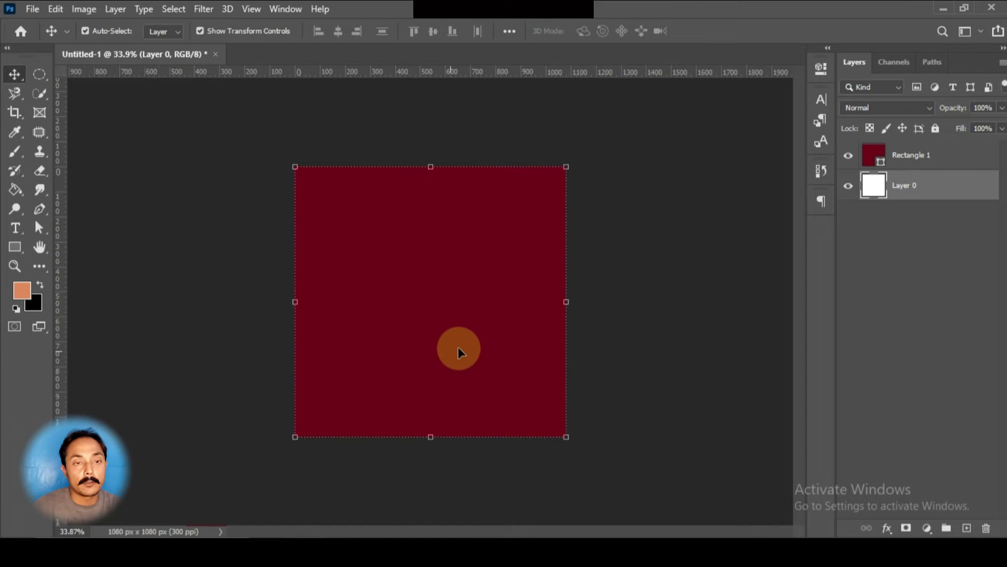
scroll(430, 317, up, 1)
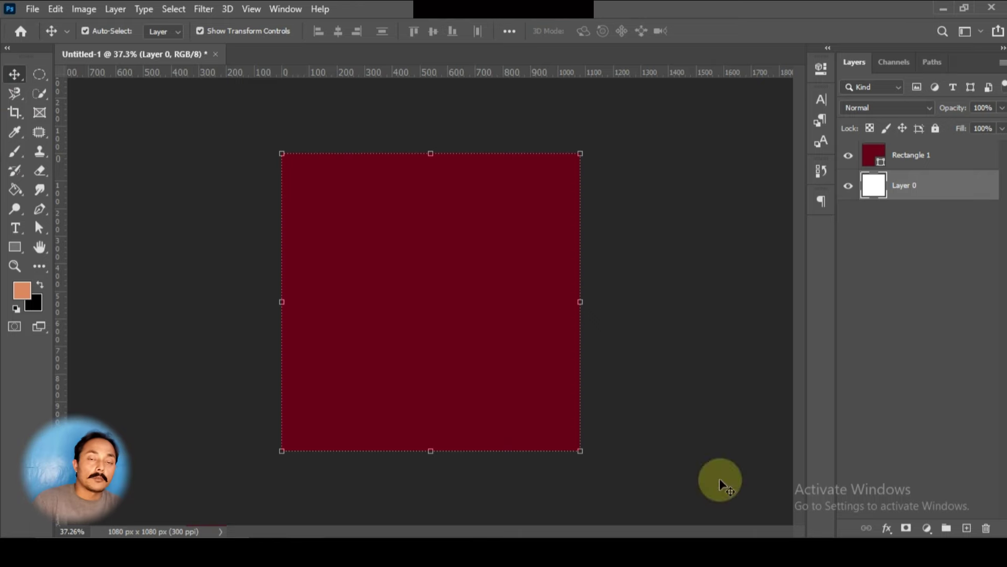
key(super+d)
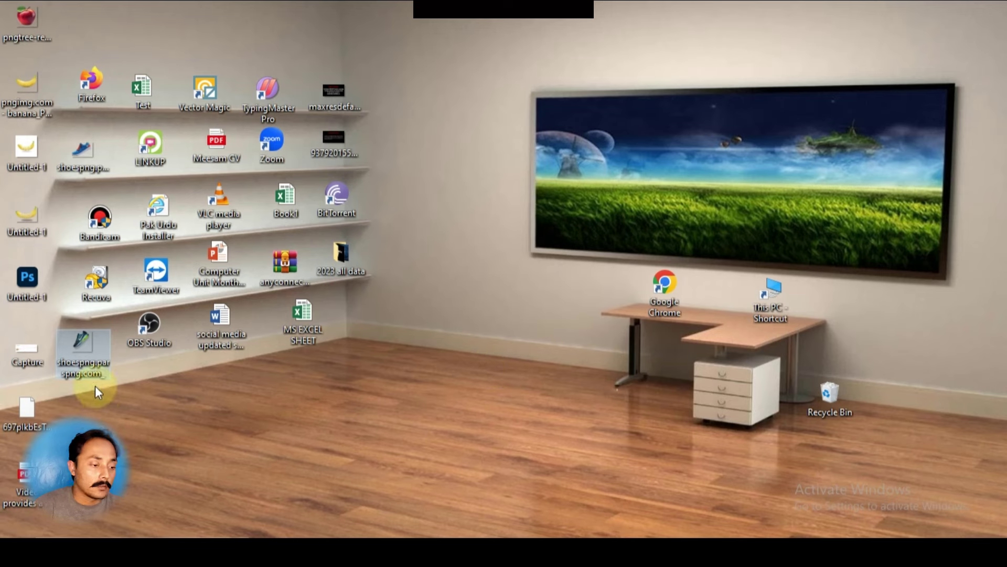
drag(86, 342, 427, 302)
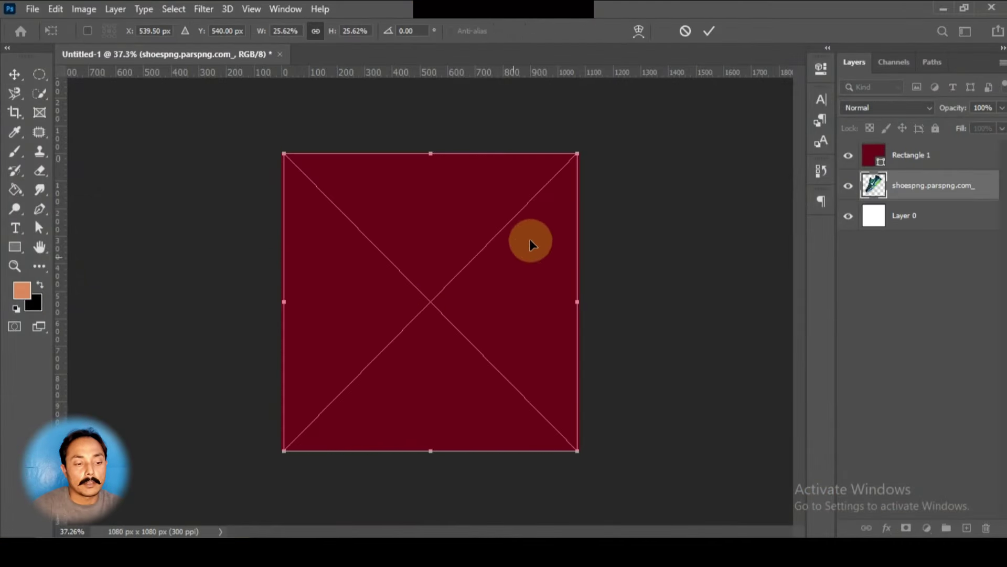
drag(578, 154, 546, 189)
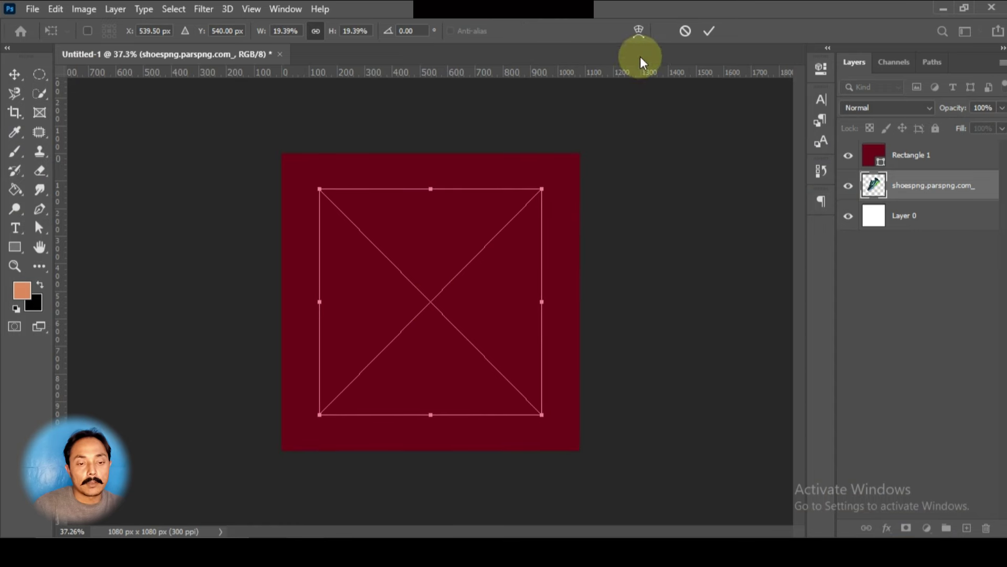
click(709, 31)
Step: Move the shoe layer above Rectangle 1 and nudge the shoe slightly down the canvas
drag(904, 180, 911, 149)
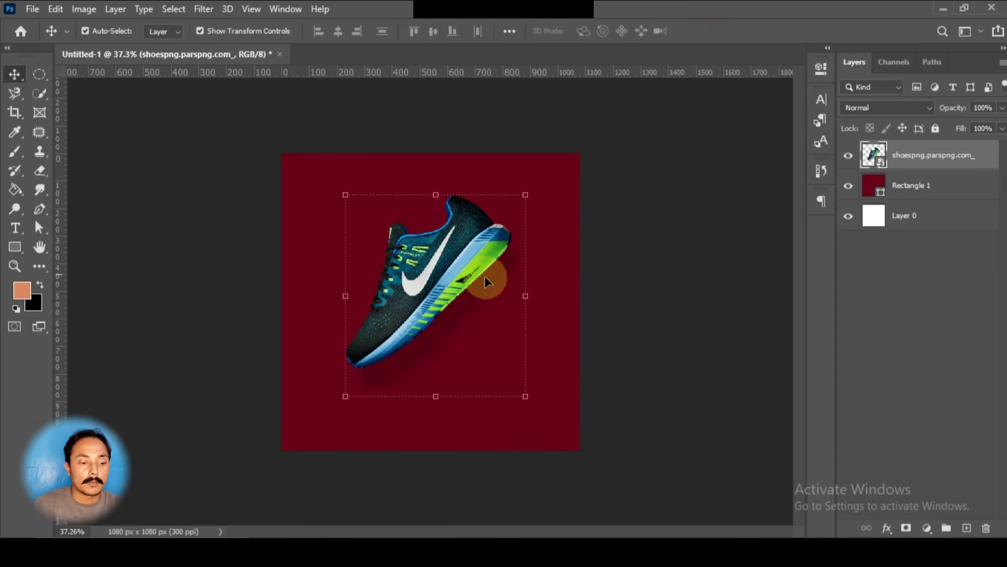
drag(448, 273, 446, 280)
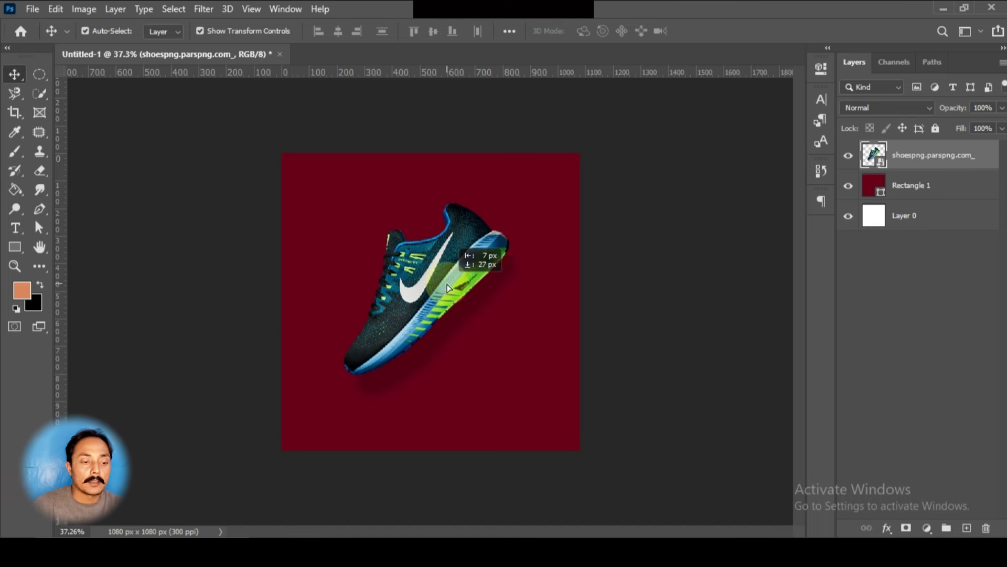
click(505, 229)
click(525, 196)
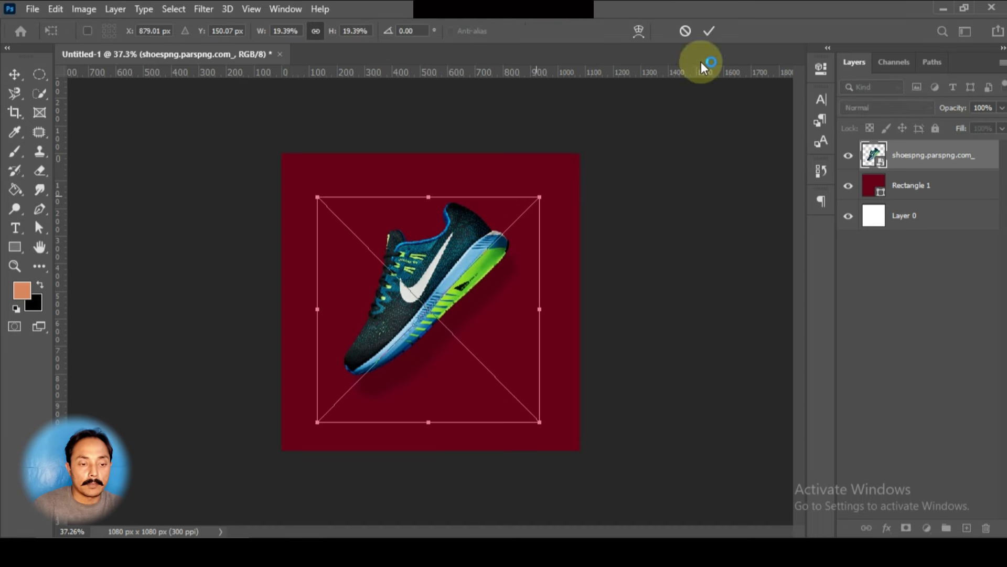
click(714, 30)
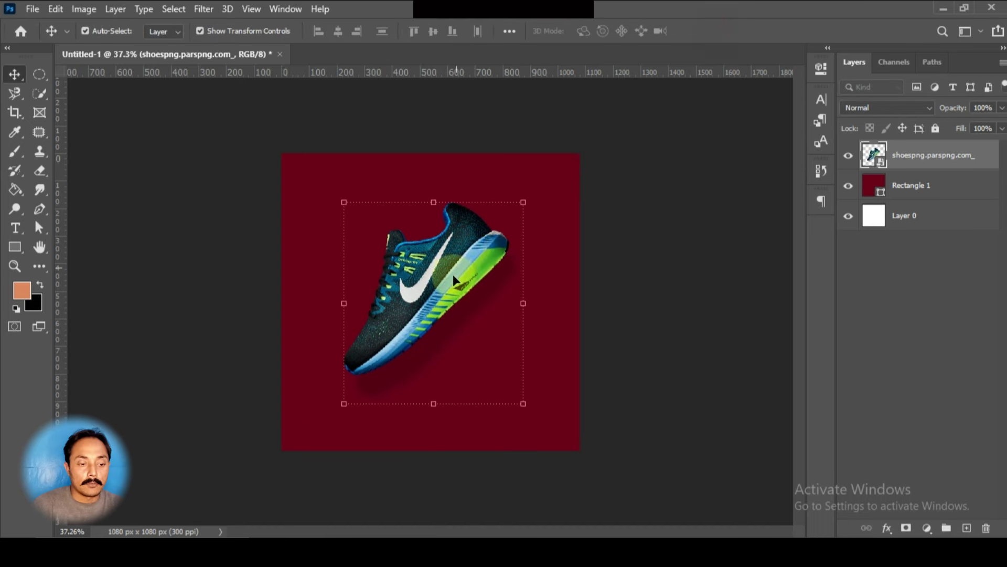
Step: Scale the shoe to 19.90% and move it lower on the canvas, centred horizontally
click(526, 200)
mouse_move(529, 199)
mouse_down()
mouse_move(549, 188)
mouse_move(533, 210)
mouse_move(547, 196)
mouse_up()
drag(465, 247, 465, 281)
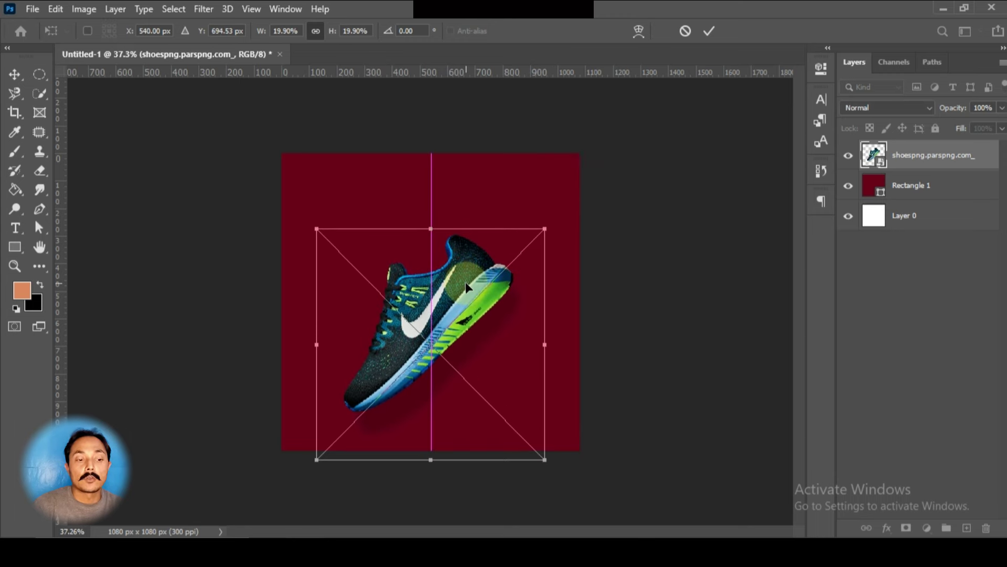
click(713, 31)
scroll(477, 332, up, 2)
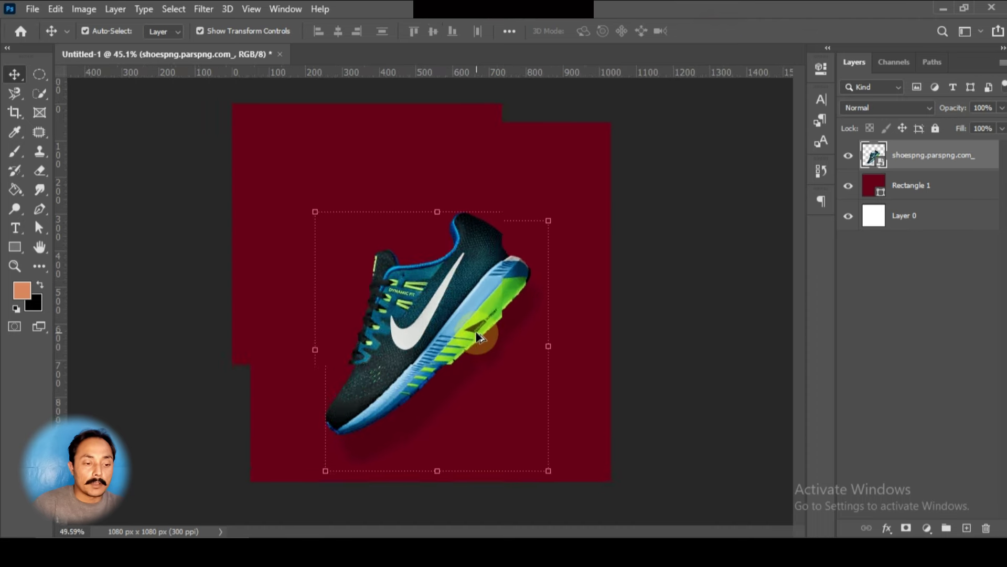
scroll(476, 331, down, 2)
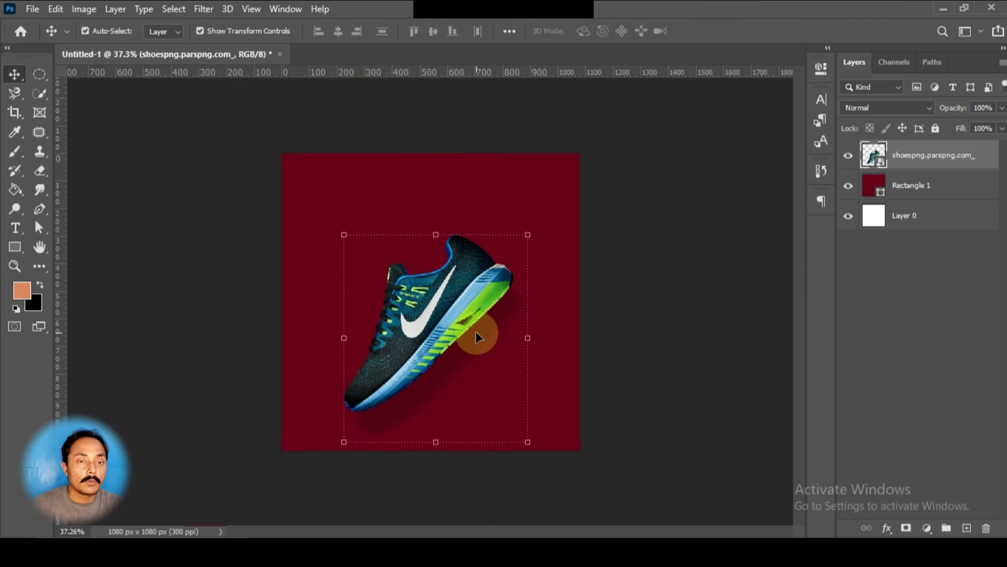
scroll(476, 332, up, 3)
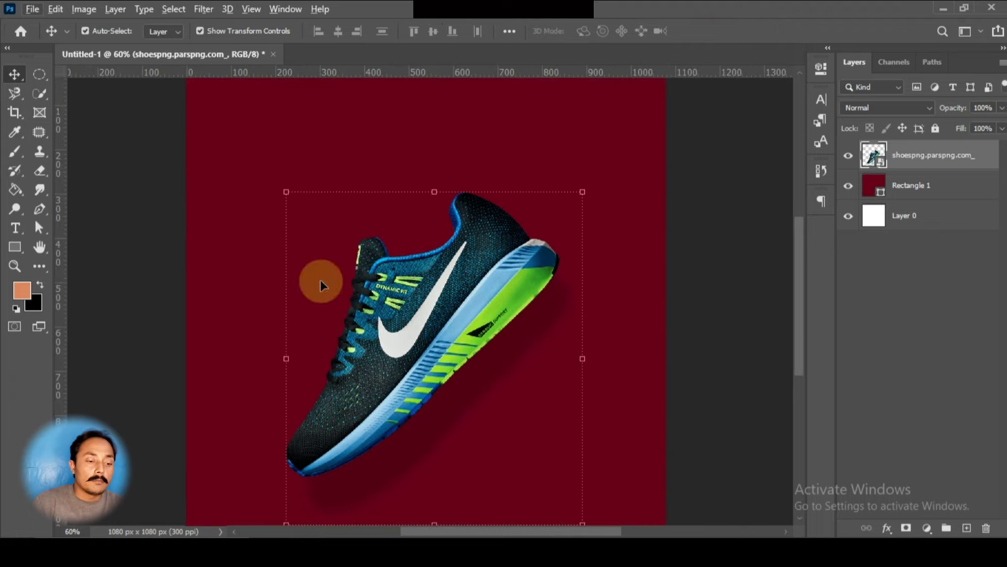
Step: Duplicate the shoe up and to the left, and enlarge the copy to 27.38%
alt+drag(463, 321, 401, 288)
key(ctrl+t)
drag(548, 155, 629, 89)
scroll(480, 237, down, 3)
scroll(480, 237, down, 2)
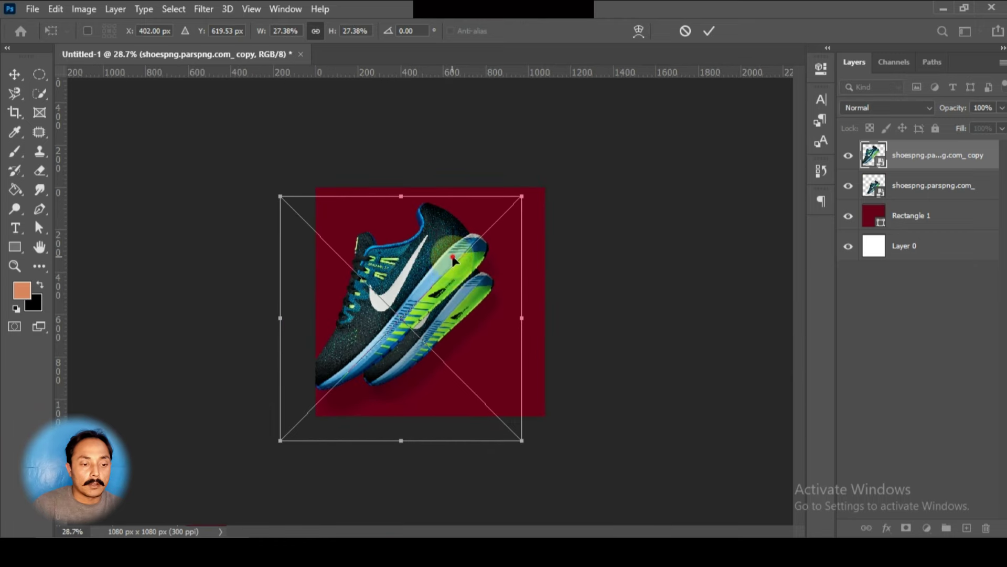
Step: Move the enlarged shoe copy down to the canvas's lower-left corner and place its layer beneath the original shoe
drag(456, 261, 449, 307)
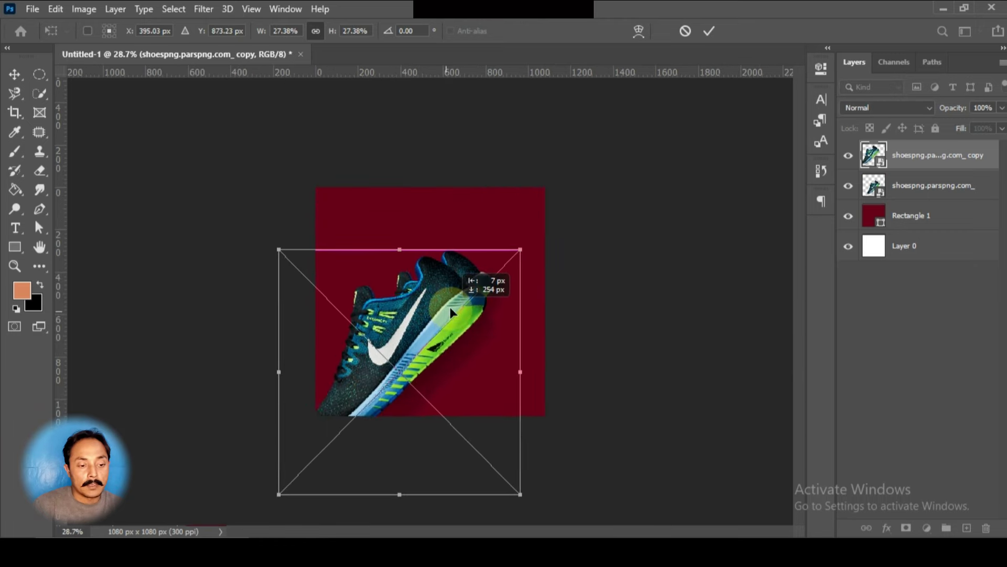
click(709, 33)
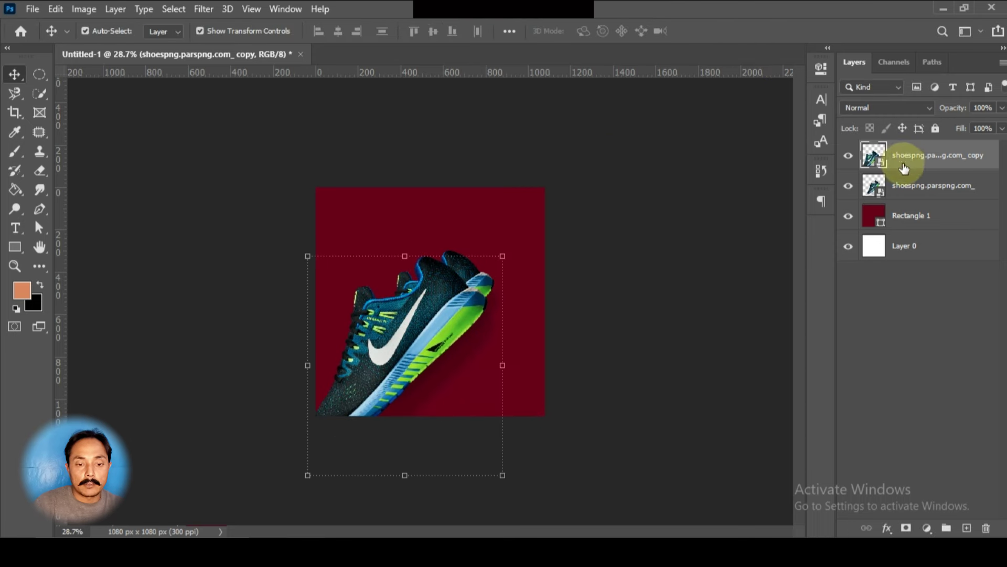
drag(899, 167, 912, 200)
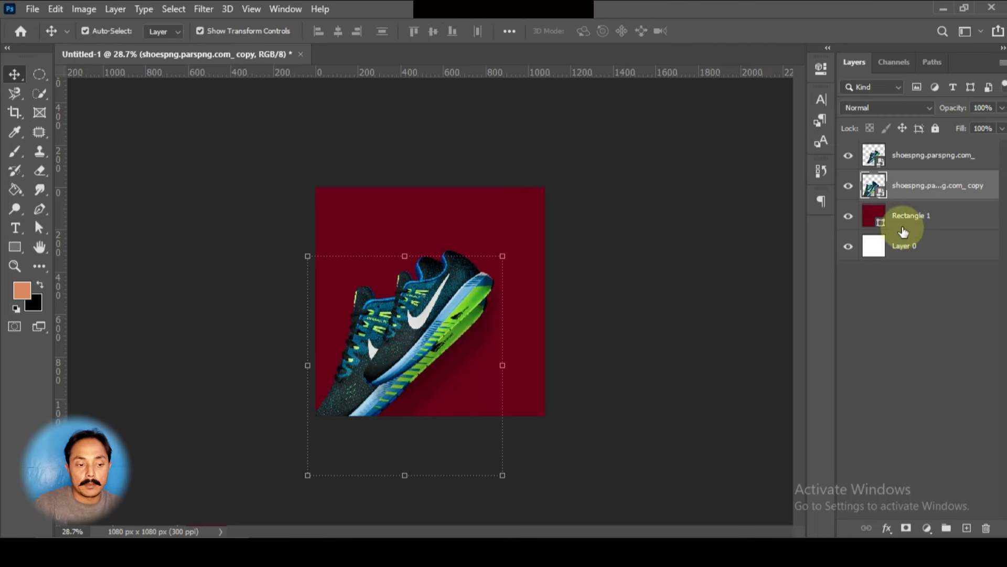
Step: Try out different blend modes on the shoe copy layer and settle on Lighter Color
click(930, 107)
click(888, 113)
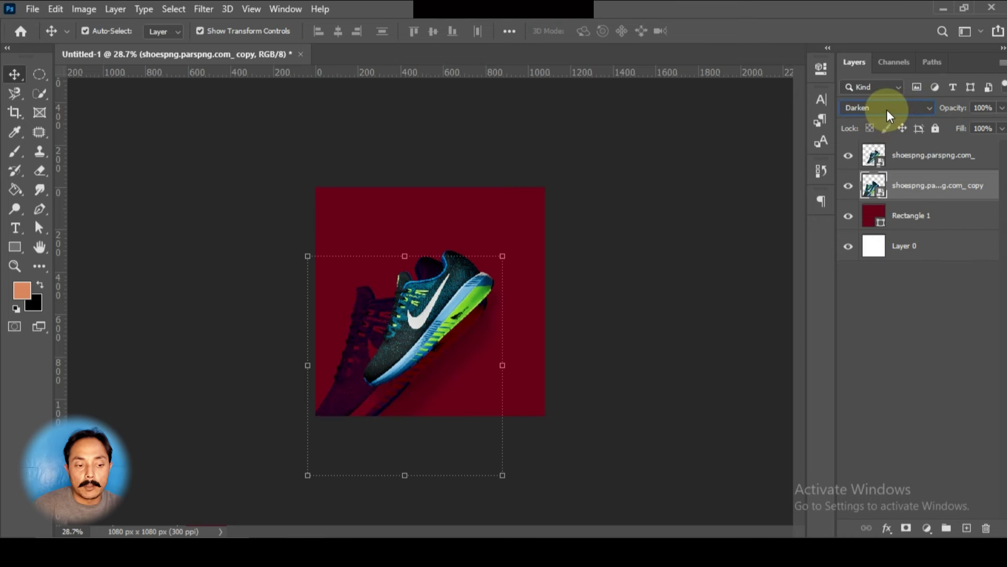
scroll(887, 109, down, 3)
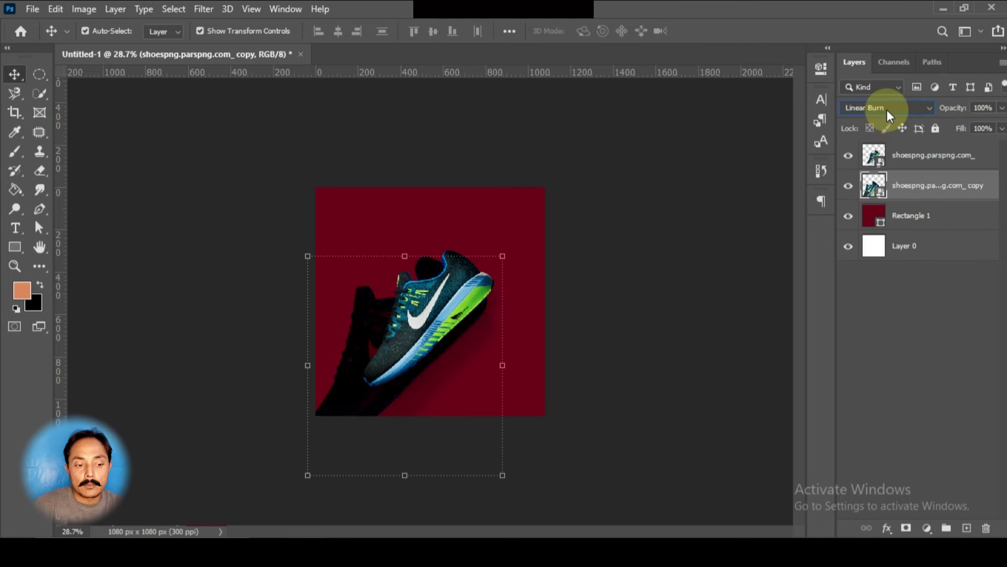
scroll(887, 109, down, 3)
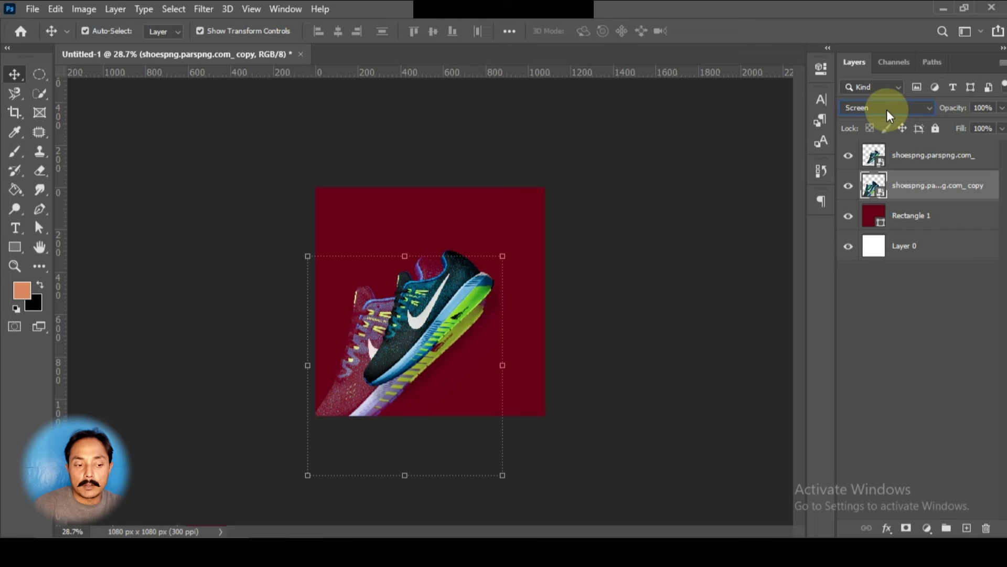
scroll(887, 109, down, 5)
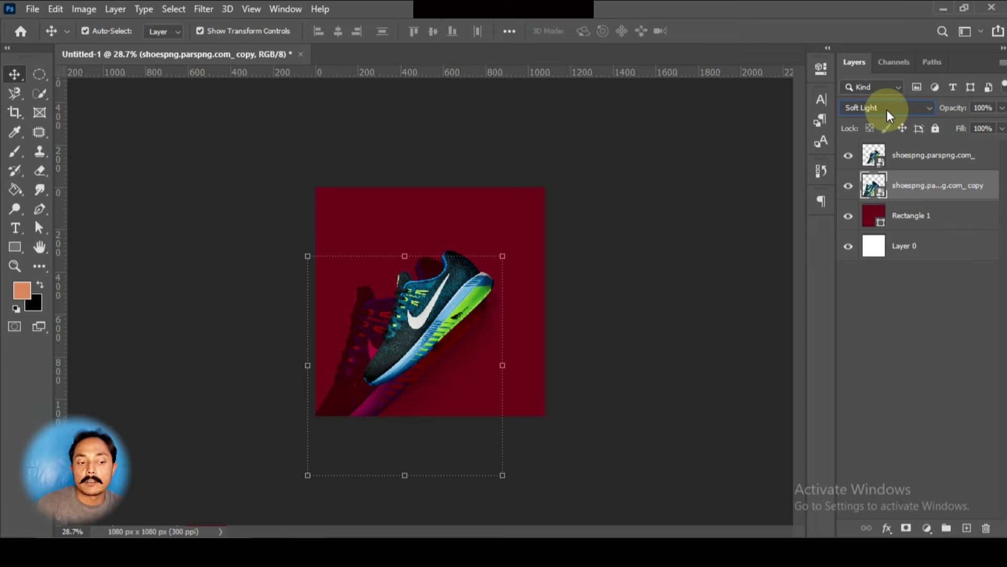
scroll(887, 110, down, 7)
scroll(887, 108, up, 3)
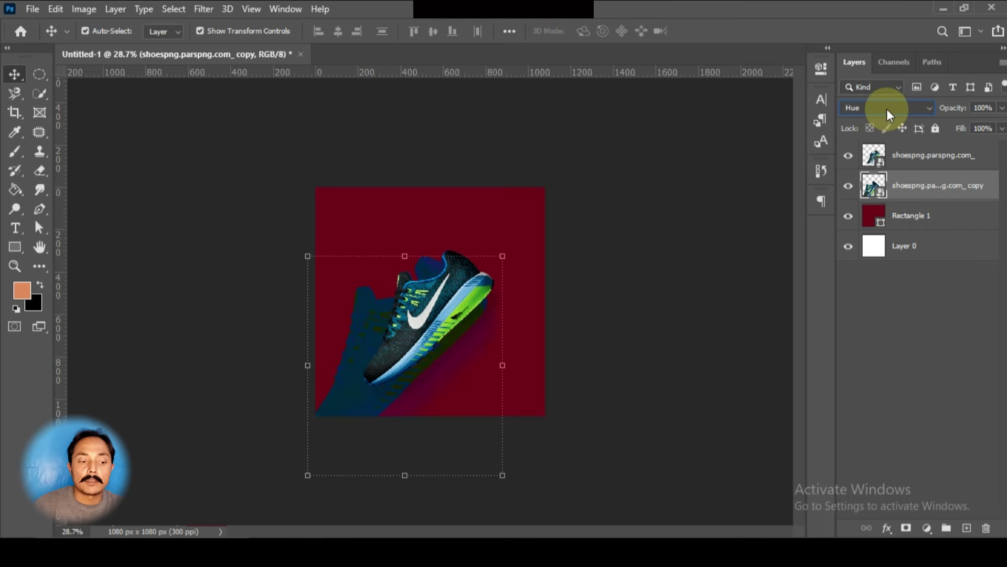
scroll(886, 108, down, 9)
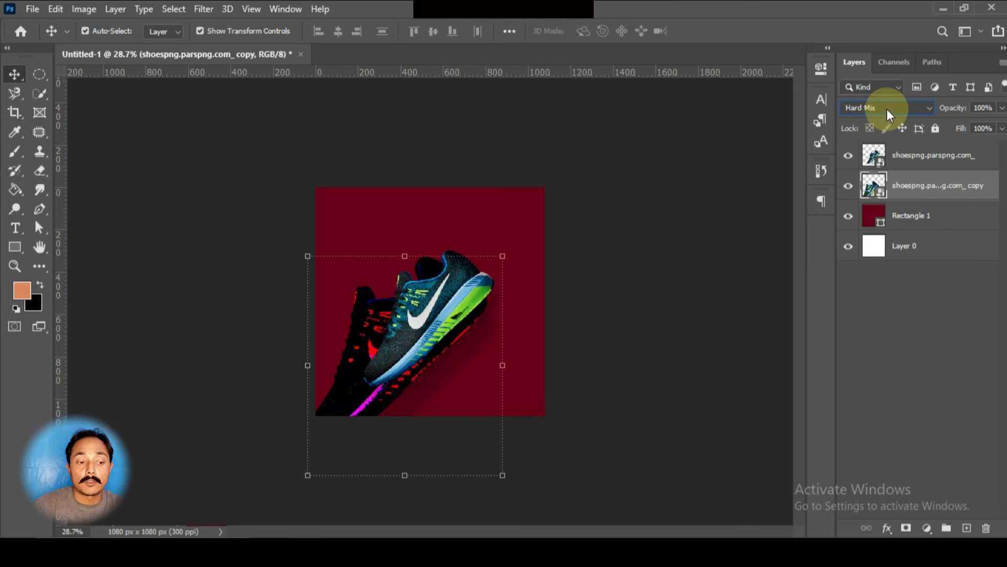
scroll(887, 108, up, 8)
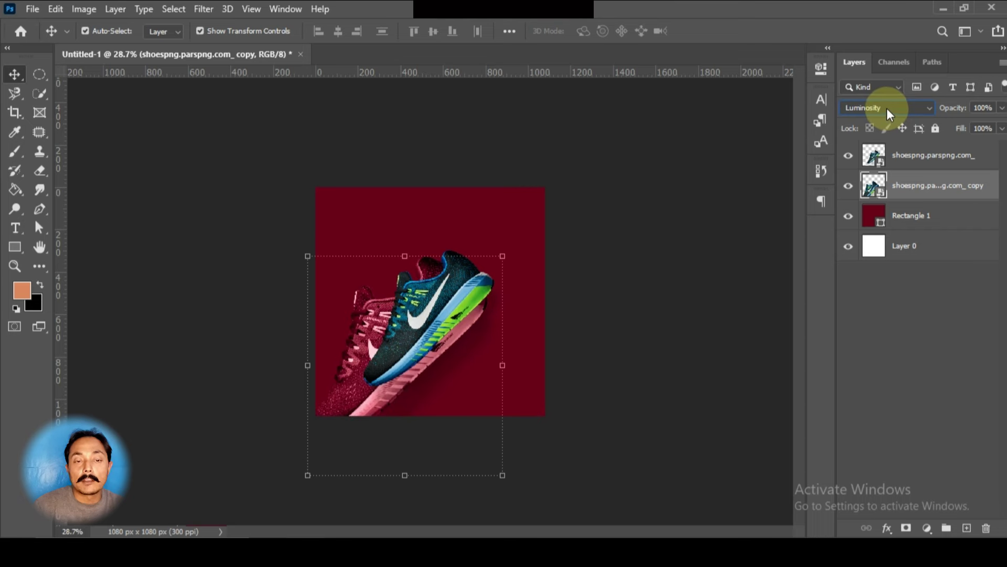
scroll(887, 108, up, 14)
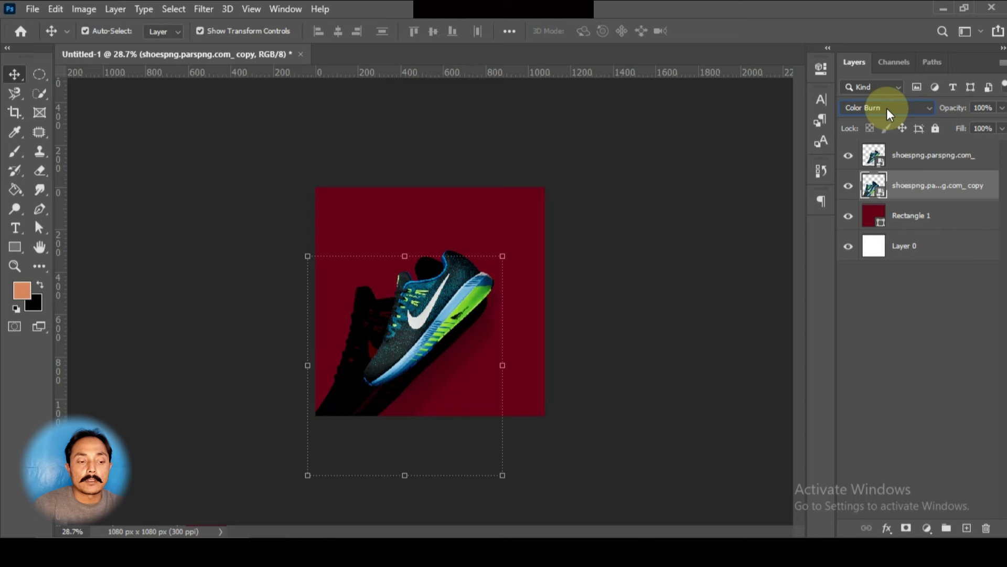
scroll(887, 108, up, 4)
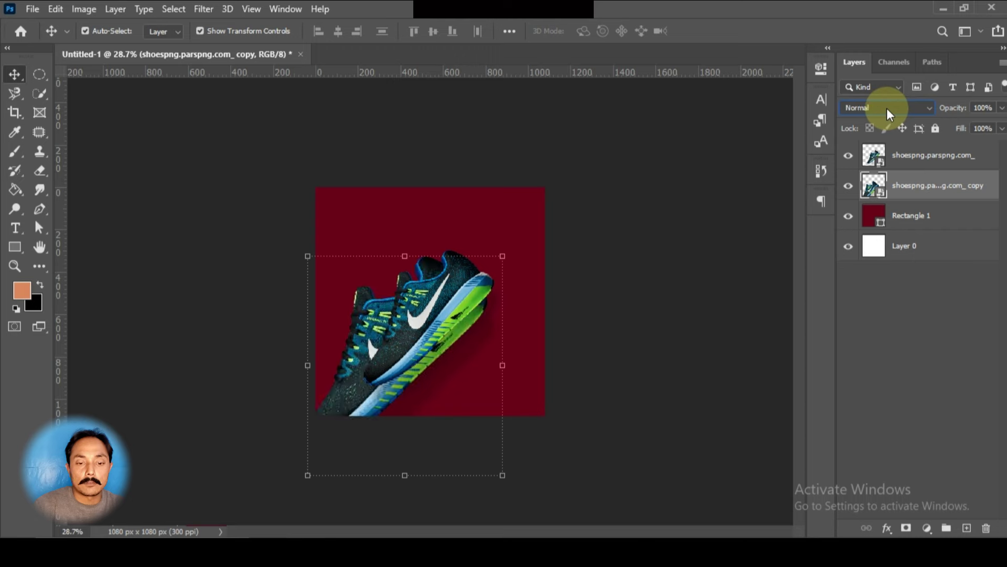
scroll(887, 108, down, 7)
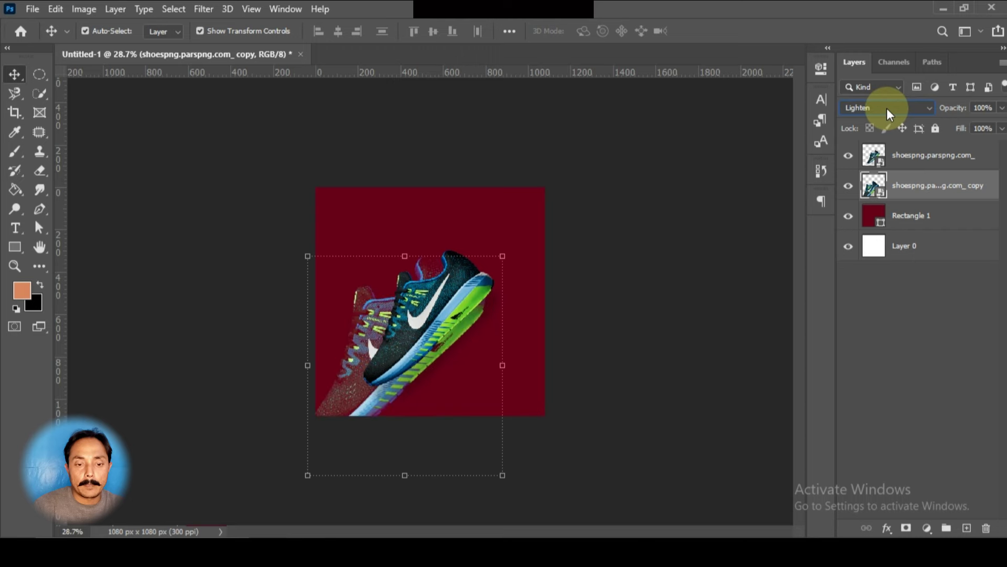
scroll(887, 109, down, 2)
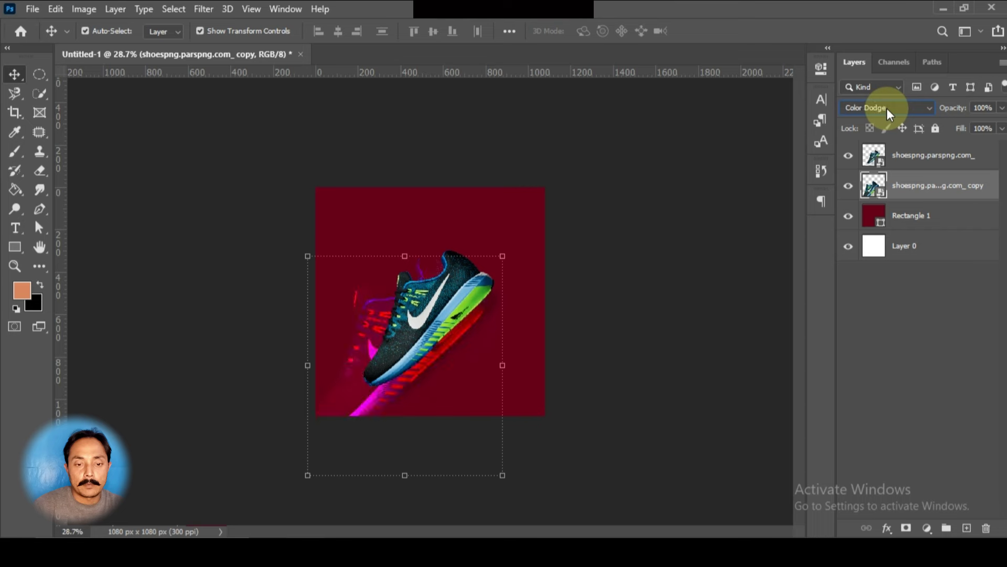
scroll(887, 108, up, 7)
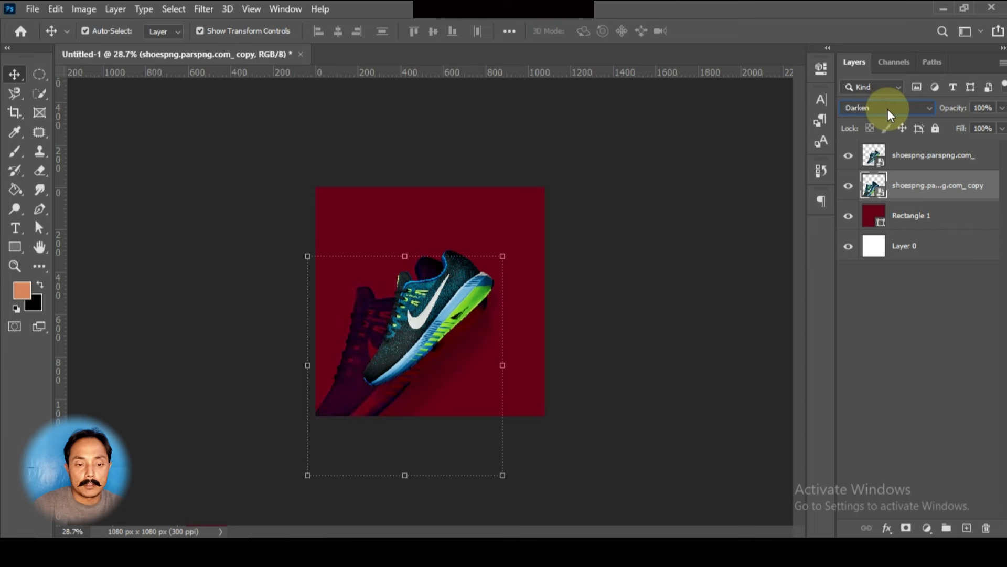
scroll(888, 109, down, 10)
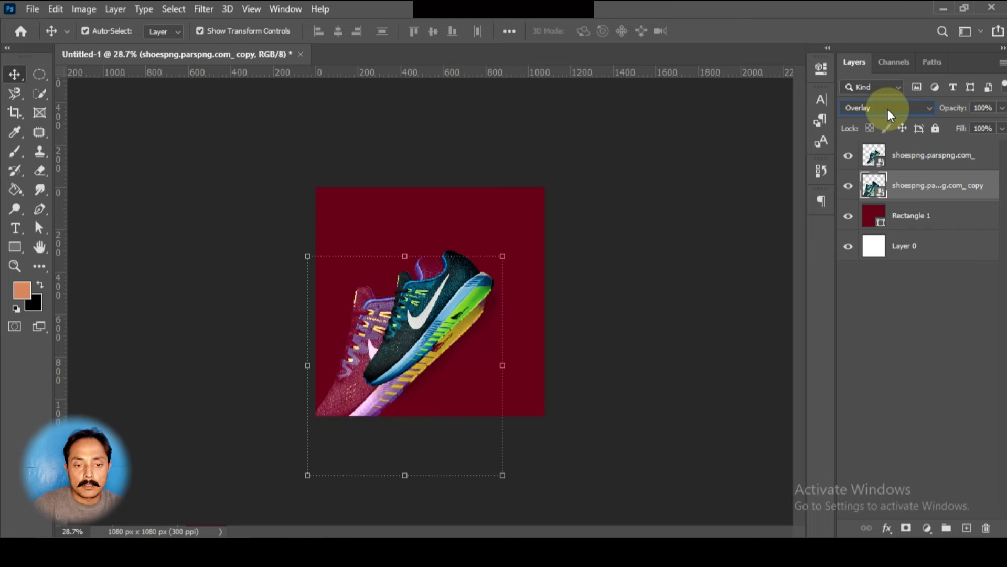
scroll(887, 109, up, 2)
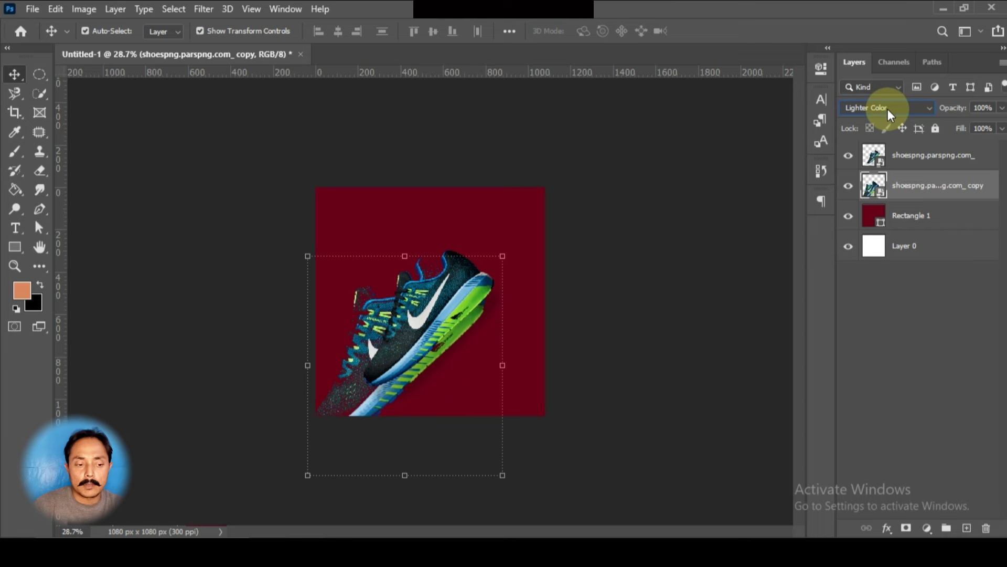
Step: Lower the shoe copy layer's opacity to 13% and deselect the layer
click(1002, 108)
drag(992, 125, 942, 125)
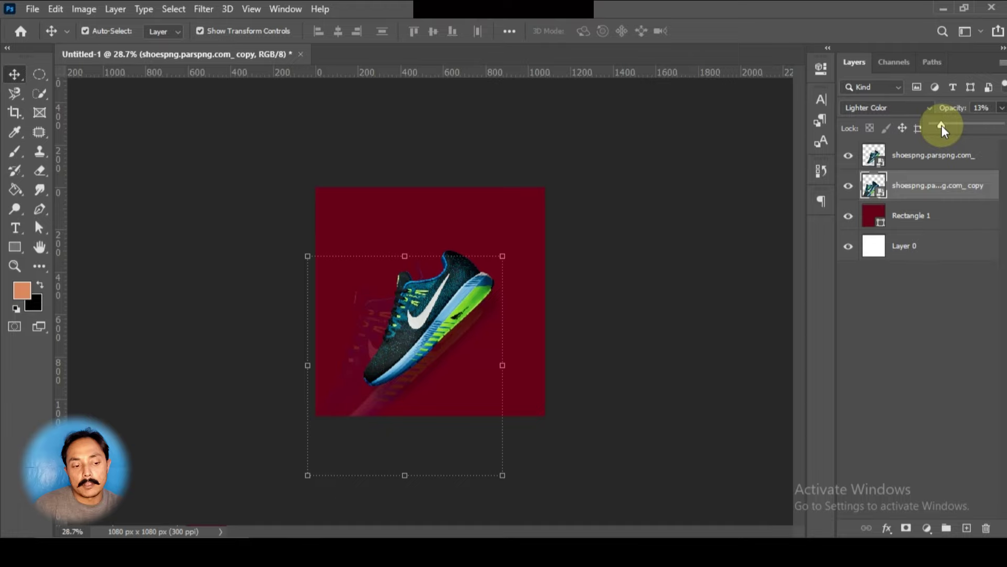
click(572, 373)
scroll(490, 364, up, 3)
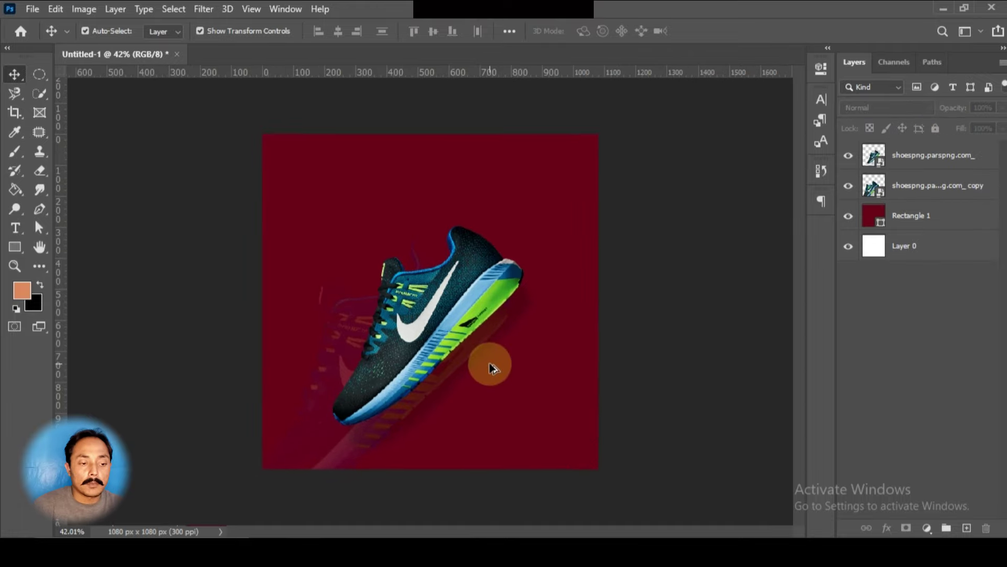
scroll(490, 364, down, 3)
scroll(481, 361, up, 2)
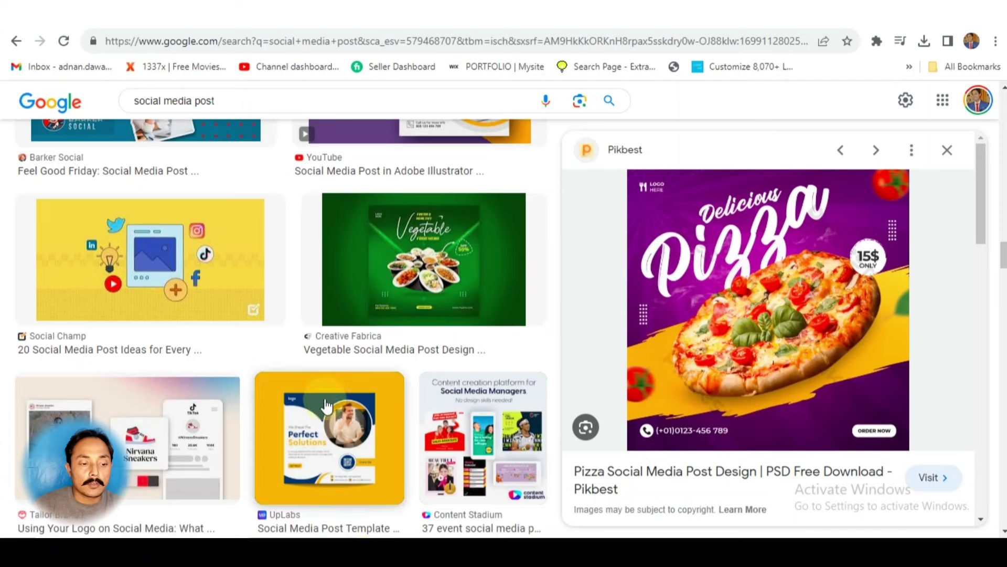
scroll(391, 366, up, 2)
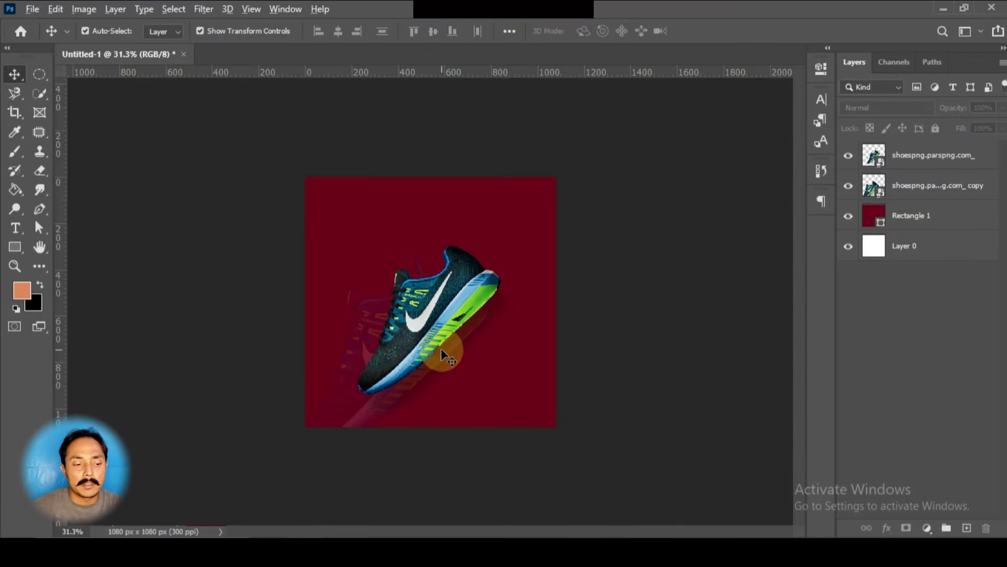
Step: Duplicate the faded shoe copy into the canvas's upper-right corner, and shift both faded copies further toward their corners
scroll(440, 349, up, 3)
drag(335, 379, 579, 132)
drag(333, 328, 310, 390)
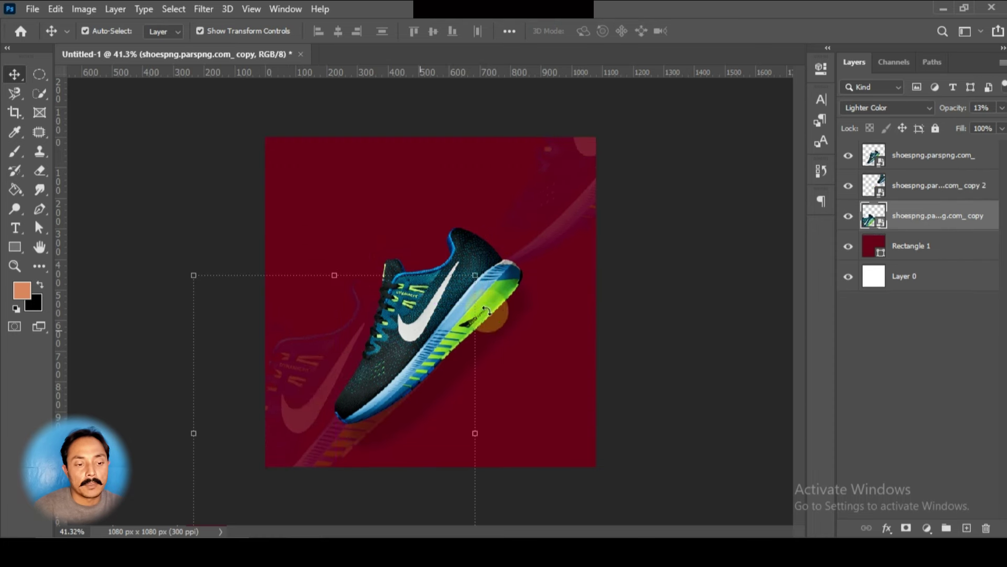
scroll(519, 239, up, 1)
drag(559, 203, 601, 175)
drag(299, 422, 299, 441)
scroll(331, 329, up, 2)
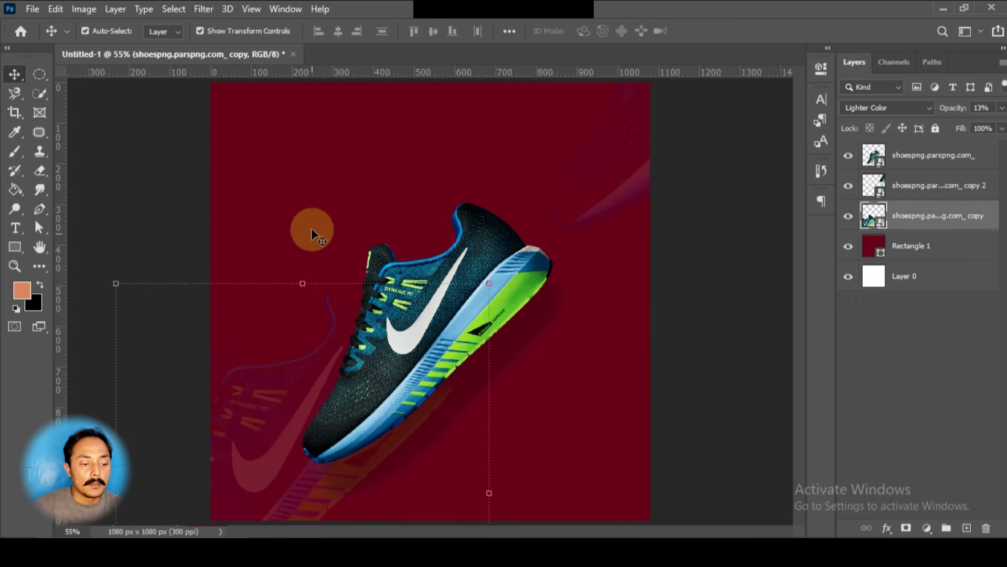
click(263, 144)
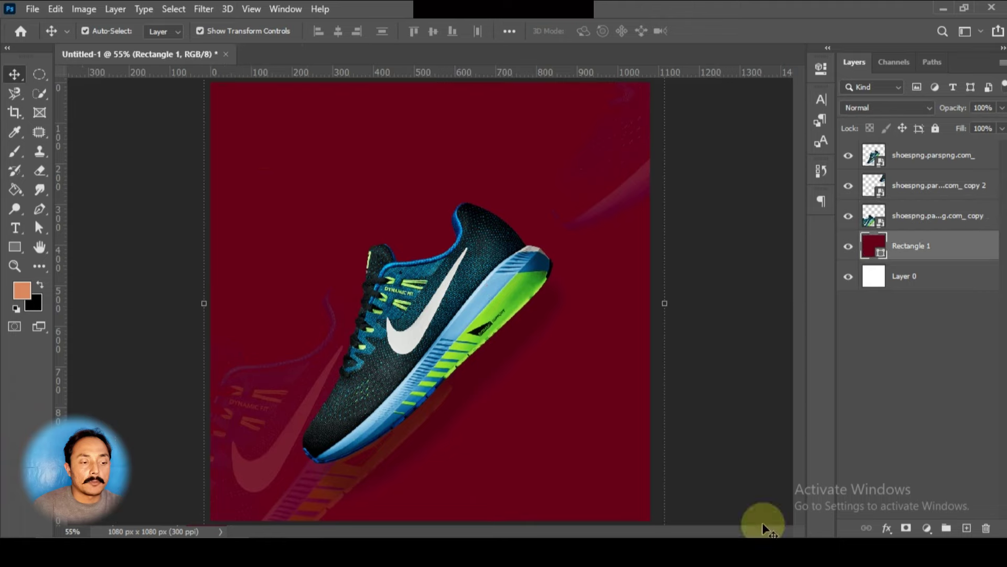
key(super+d)
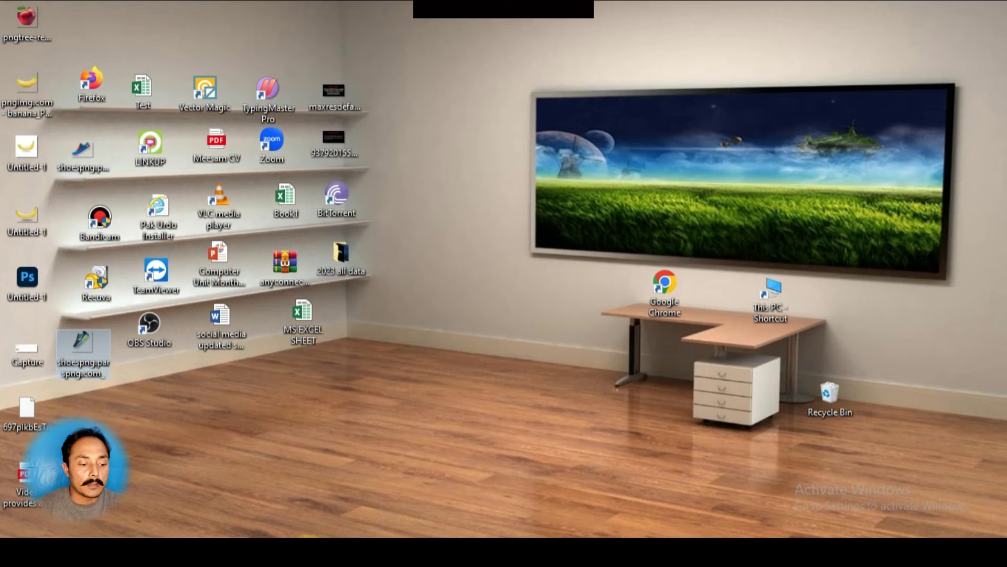
click(308, 549)
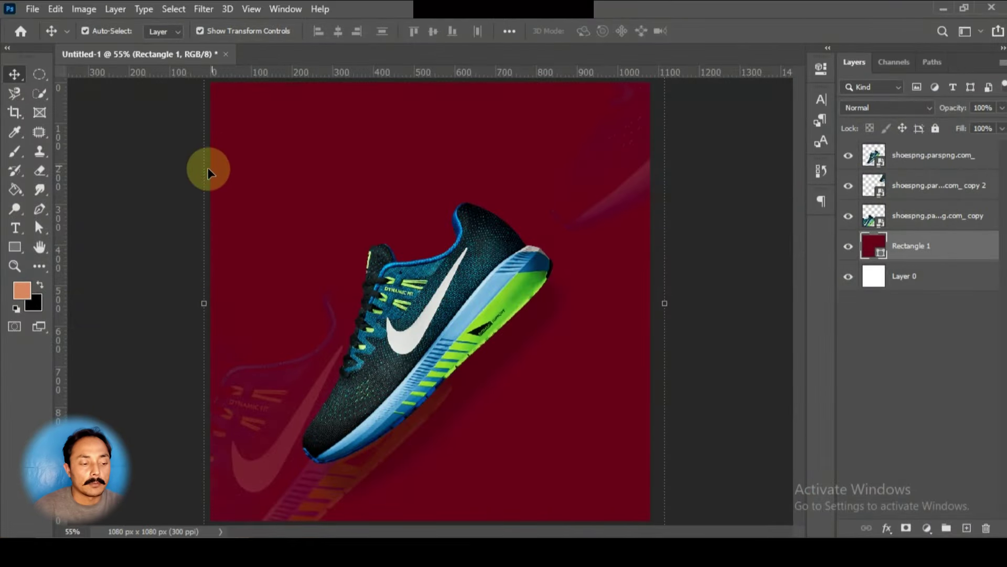
click(247, 163)
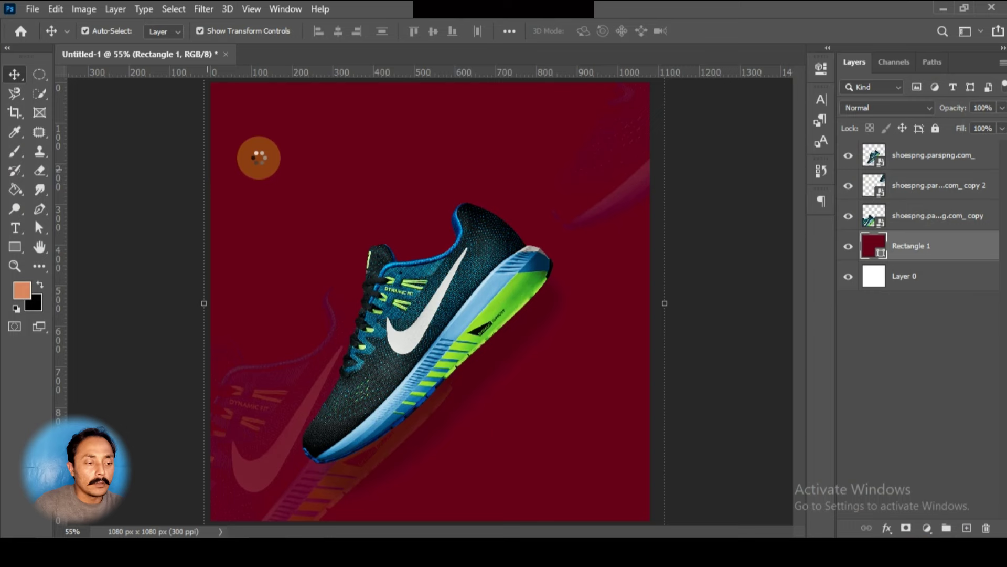
Step: Add a white text layer reading "LOGO" in Bebas Neue near the canvas's upper edge
key(t)
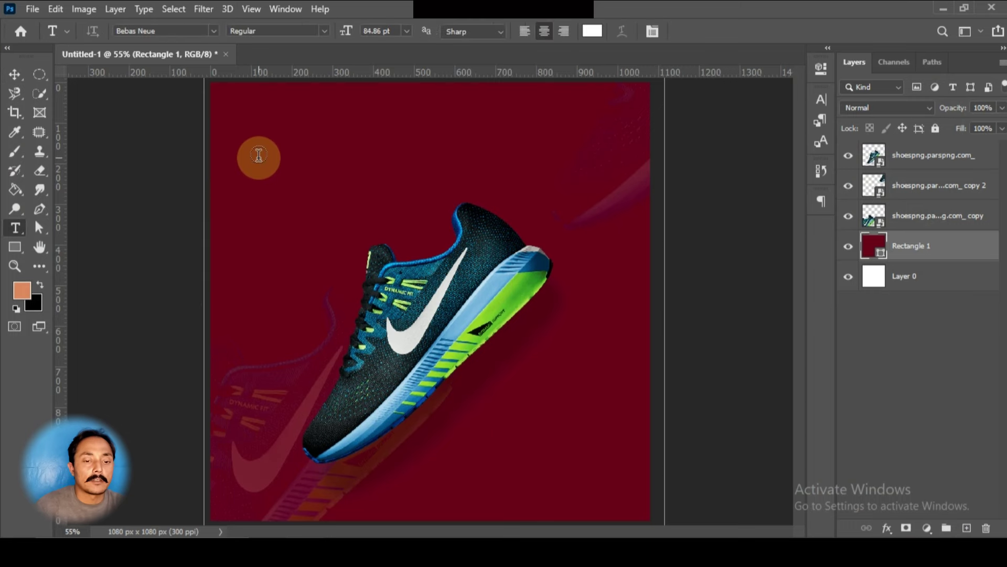
click(304, 199)
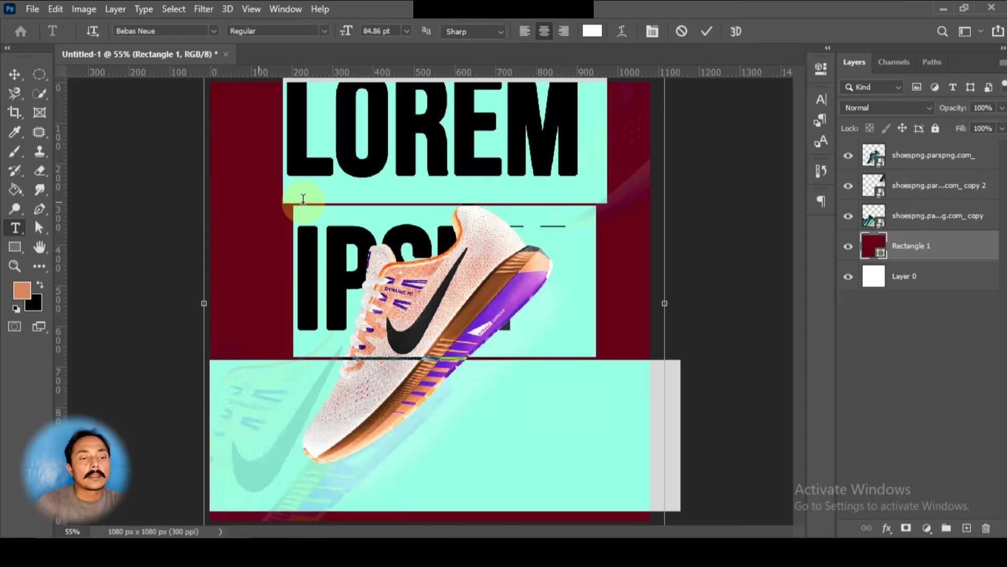
text(LOGO)
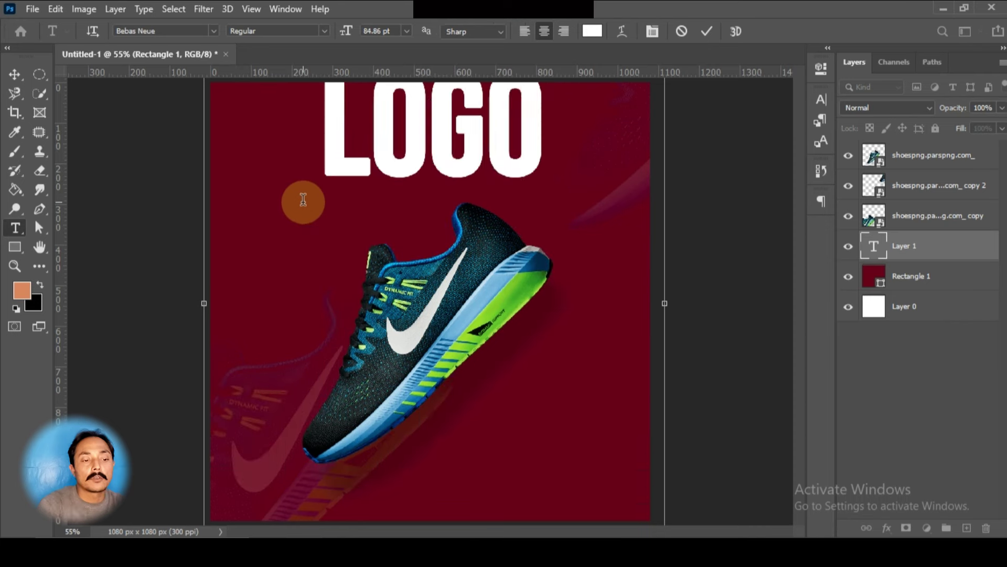
Step: Set the LOGO text's font size to 20 pt and finish editing it
key(ctrl+a)
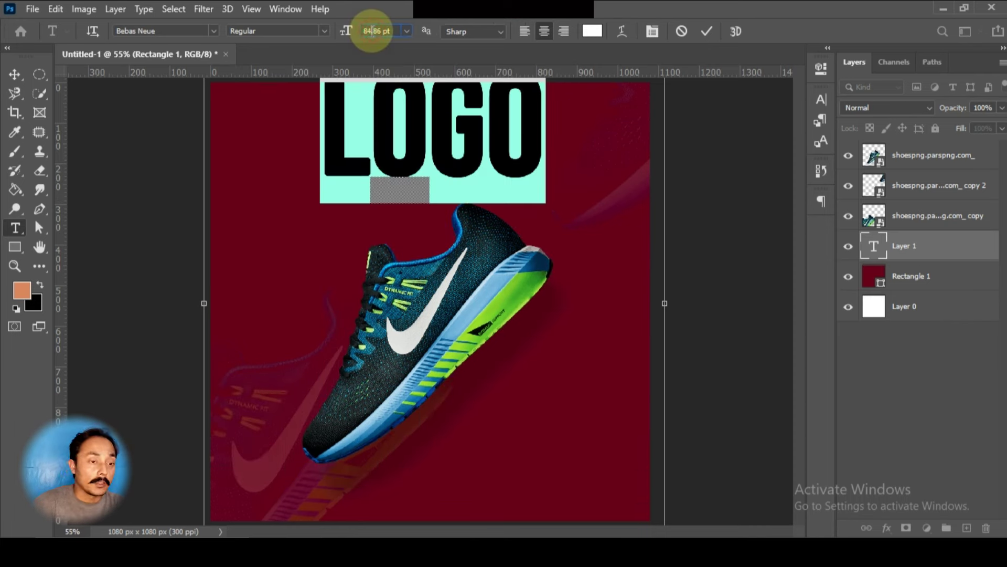
text(78)
key(Return)
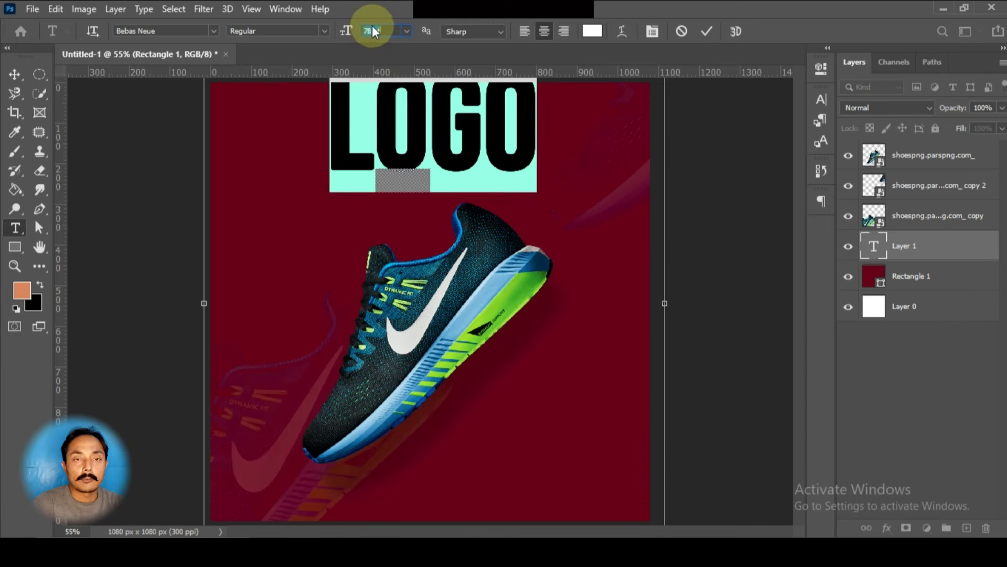
scroll(373, 31, down, 18)
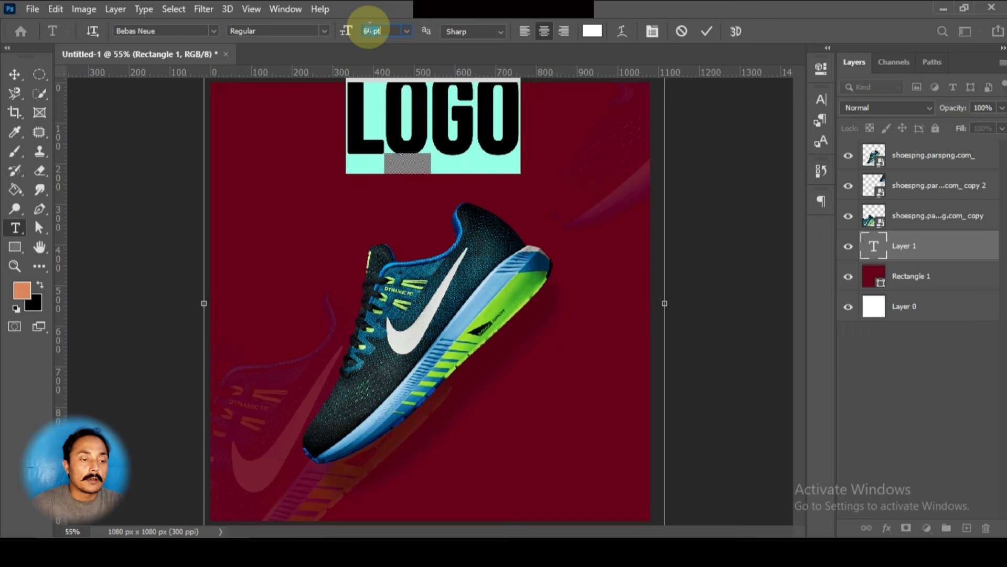
drag(346, 30, 317, 29)
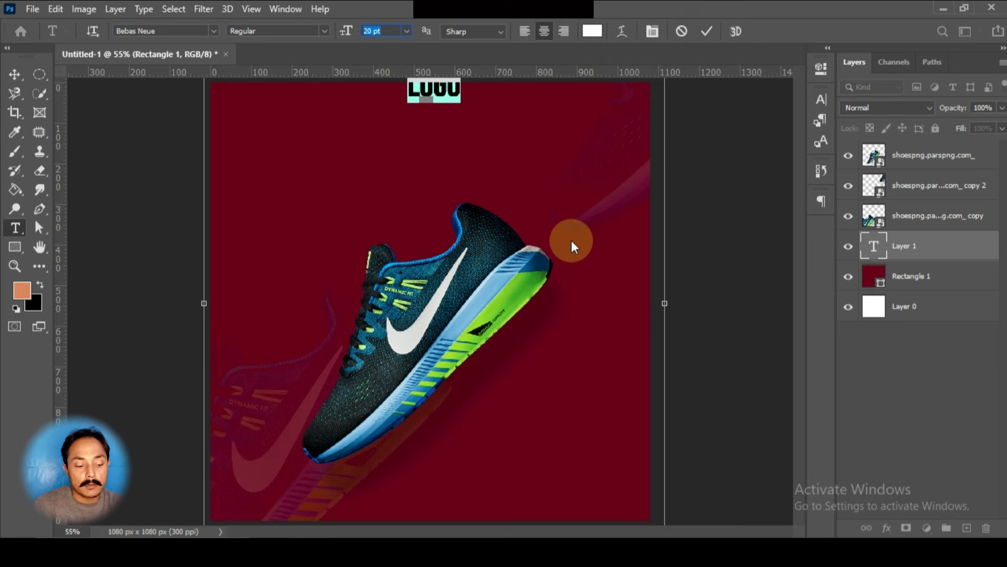
key(ctrl+Return)
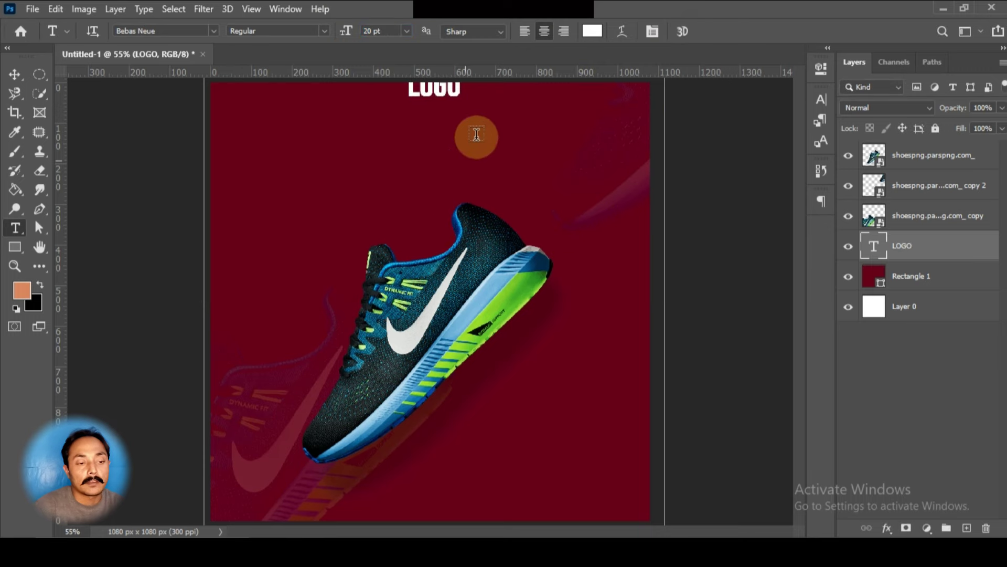
Step: Move the LOGO text into the canvas's upper-left corner, leaving a small margin to both edges
key(v)
drag(452, 96, 243, 116)
scroll(622, 252, down, 3)
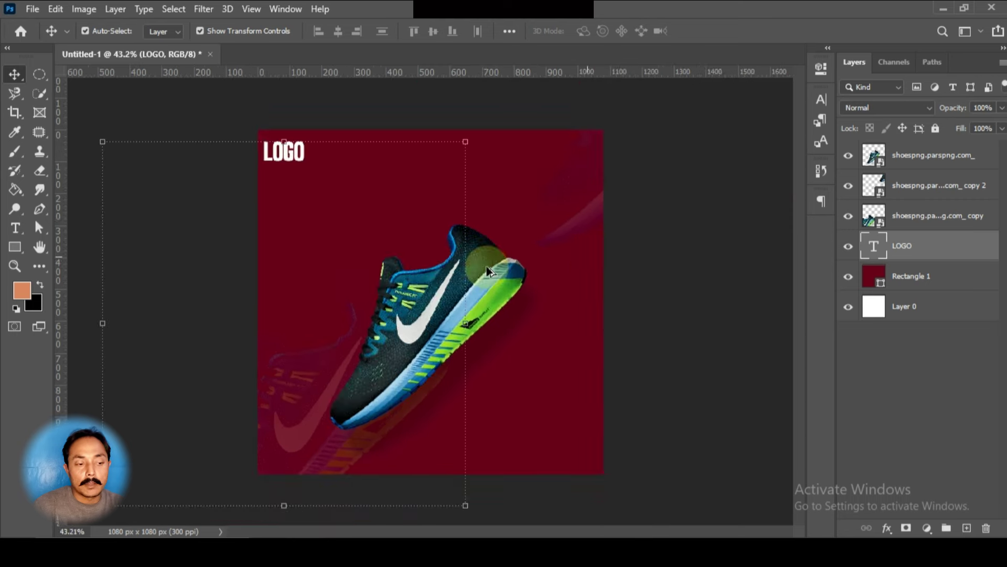
scroll(401, 231, up, 1)
drag(269, 135, 287, 138)
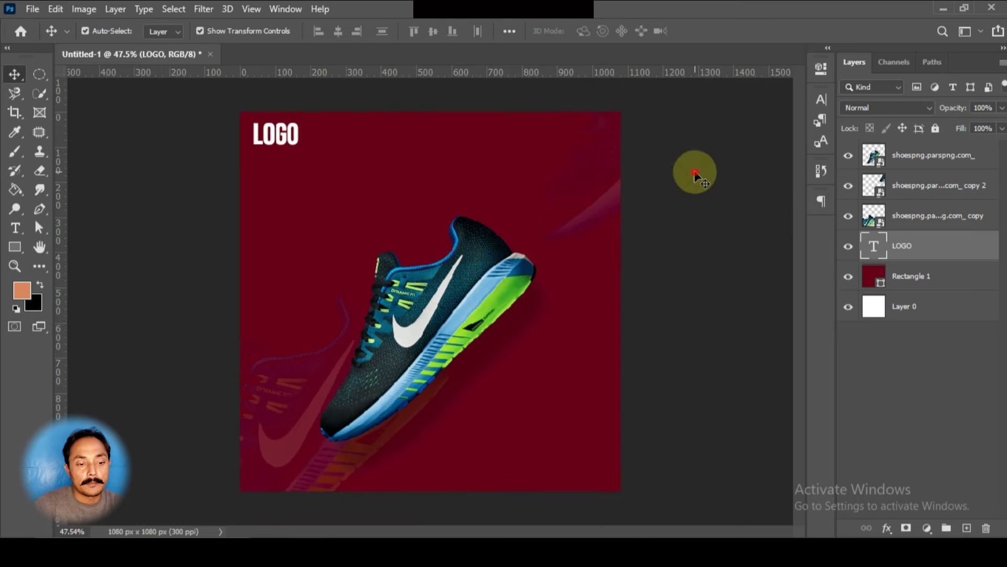
click(695, 171)
Step: Scale the LOGO text to 88.57% and reposition it near the canvas's upper-left corner
click(274, 134)
key(ctrl+t)
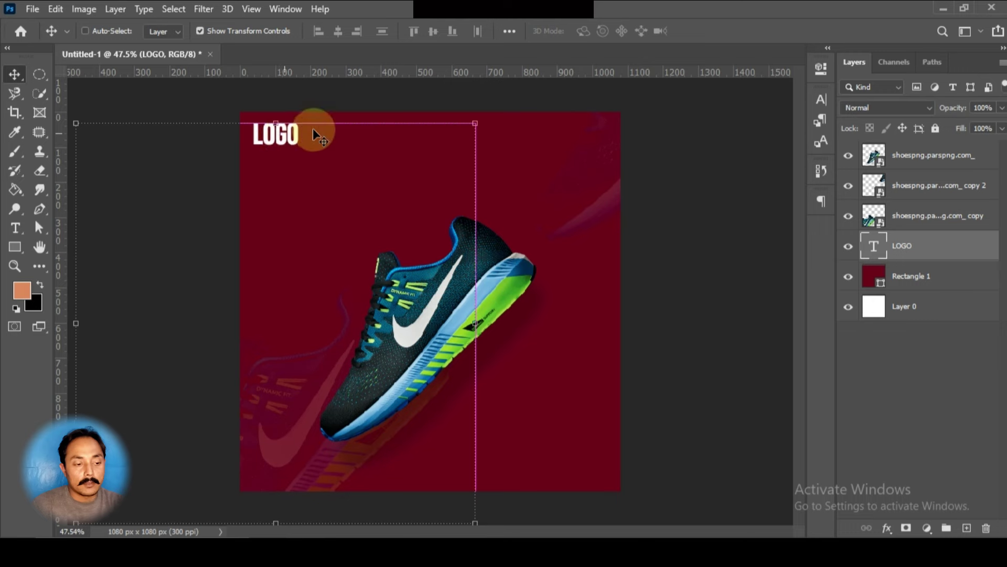
drag(475, 118, 454, 142)
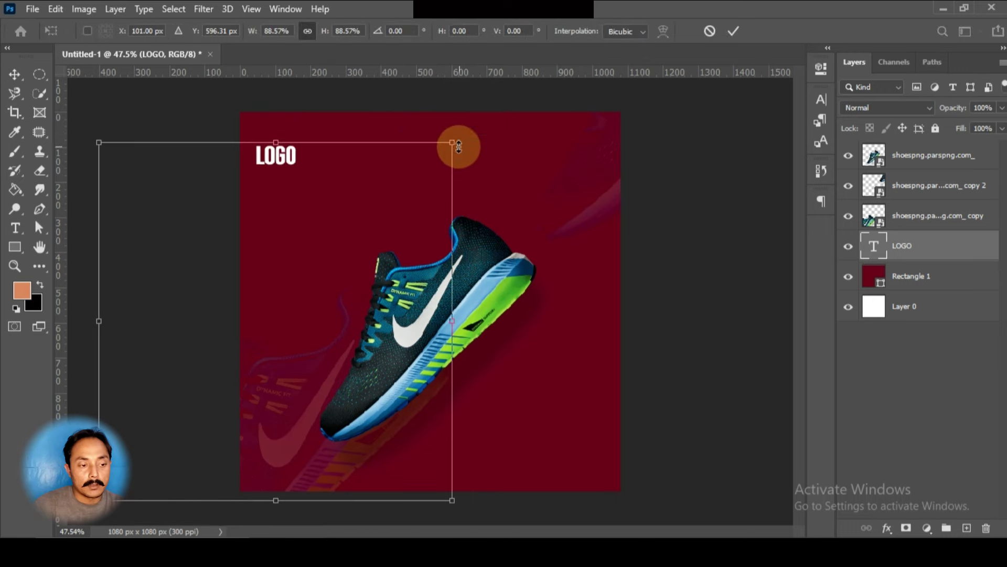
drag(292, 153, 288, 139)
click(734, 32)
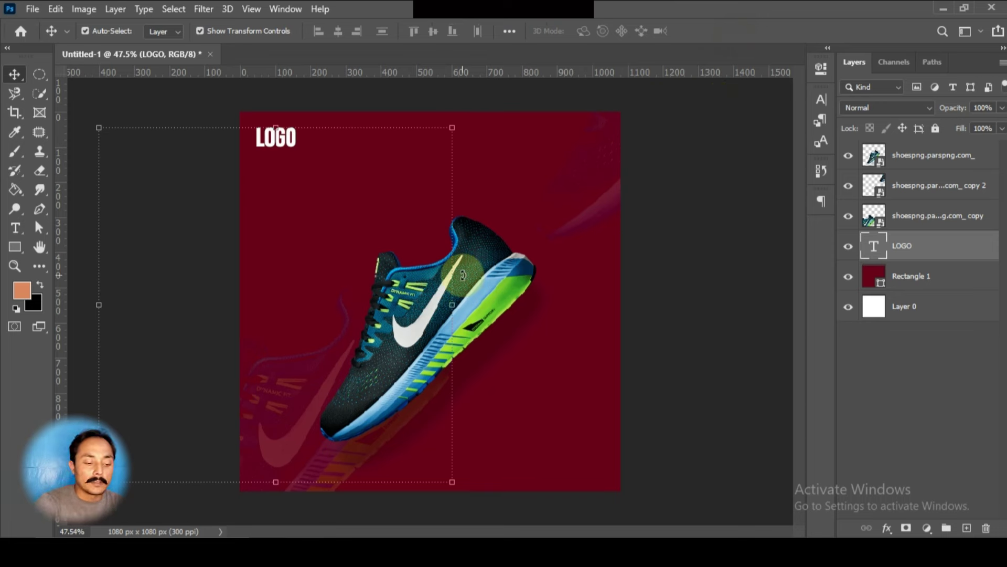
Step: Place two horizontal and two vertical guides as an equal margin inside the canvas edges, aligned to the LOGO text, and deselect the layer
drag(513, 71, 512, 127)
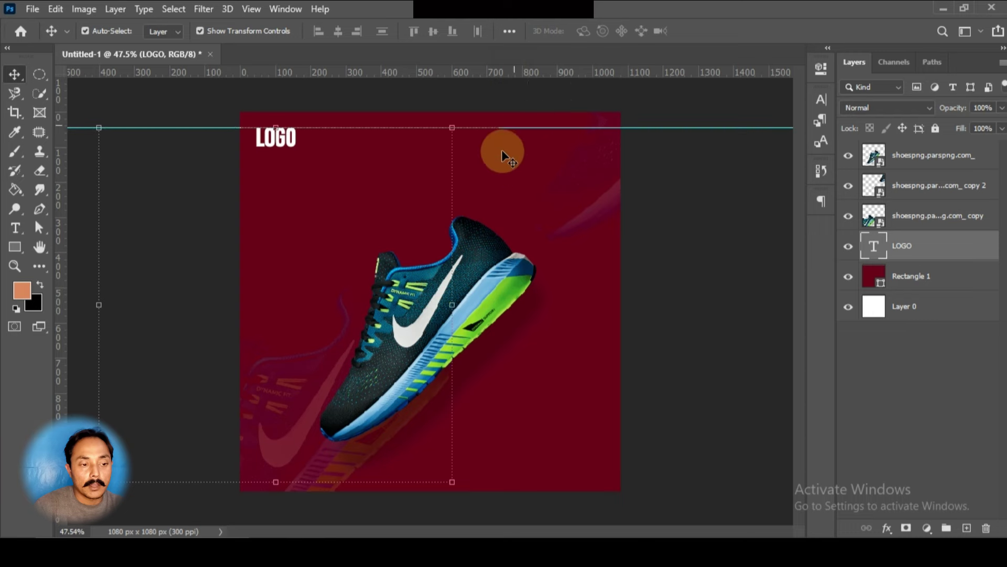
drag(501, 72, 511, 486)
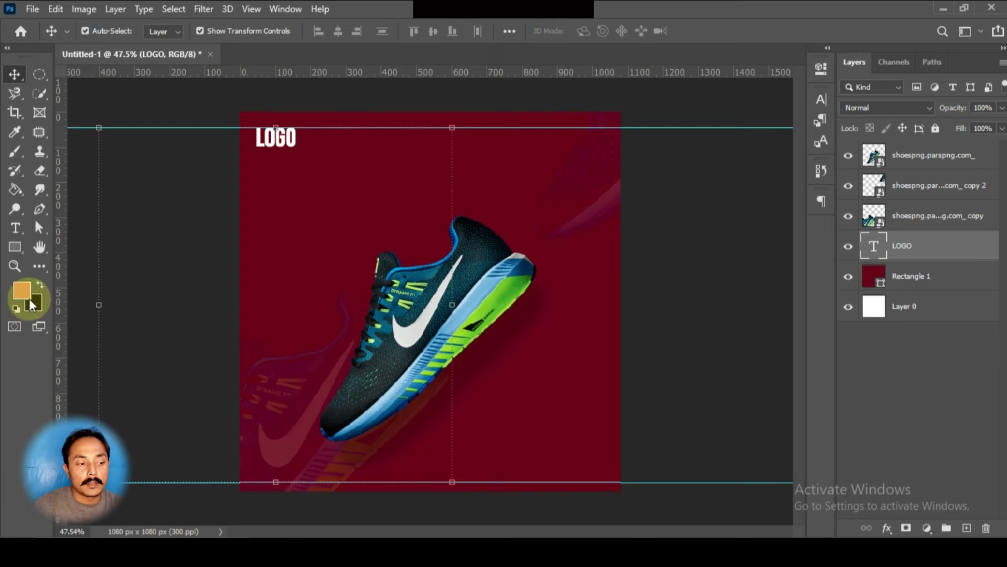
drag(58, 308, 253, 318)
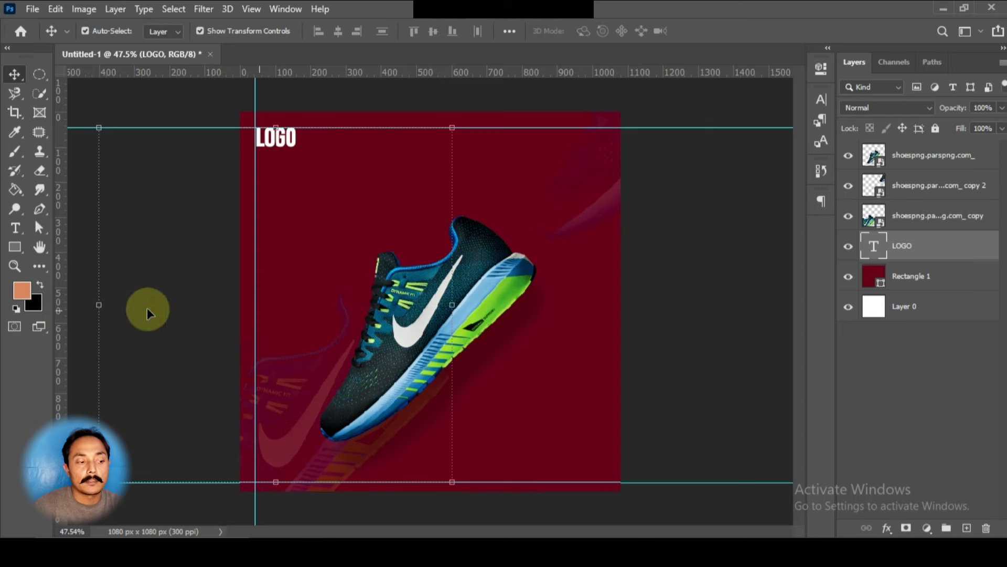
drag(61, 297, 605, 298)
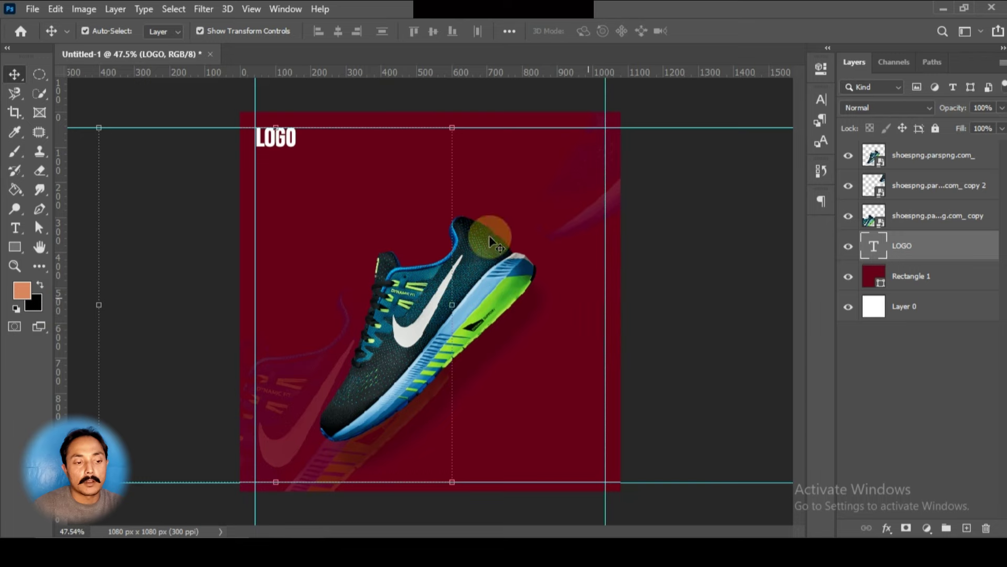
alt+scroll(467, 305, up, 3)
click(738, 298)
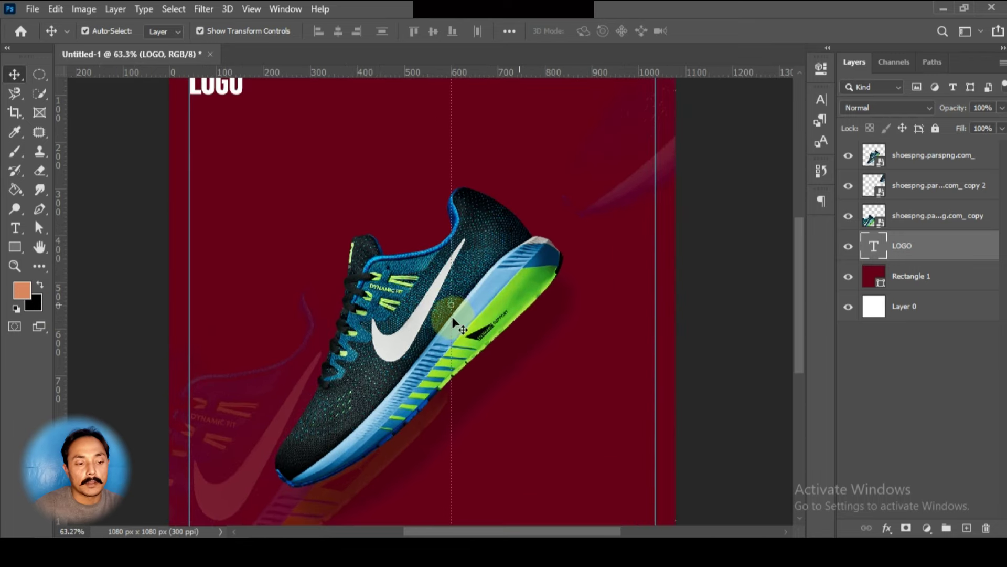
Step: Move the main shoe and its lower-left faded copy together down and slightly to the left, and deselect them
scroll(452, 317, down, 3)
scroll(439, 337, up, 2)
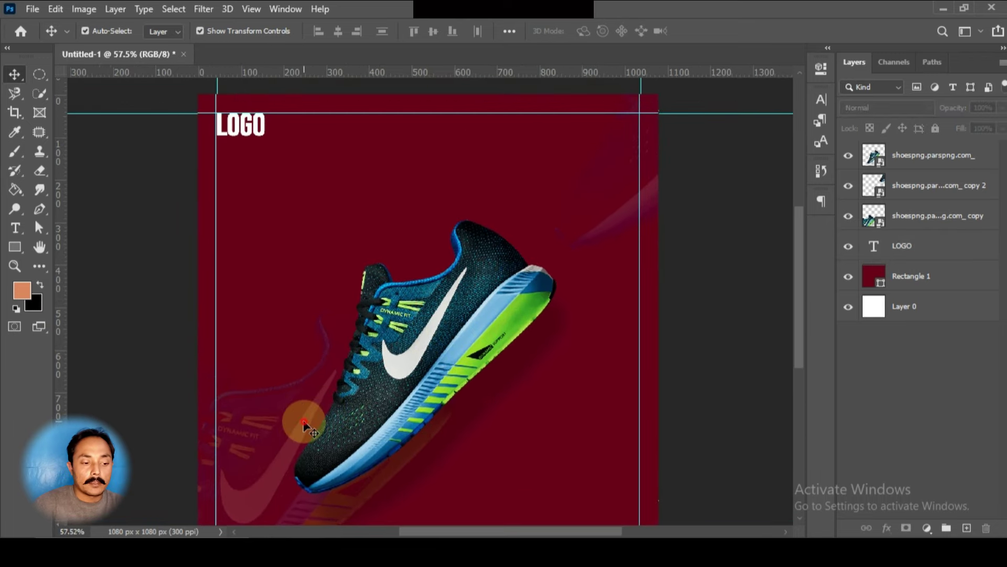
click(303, 423)
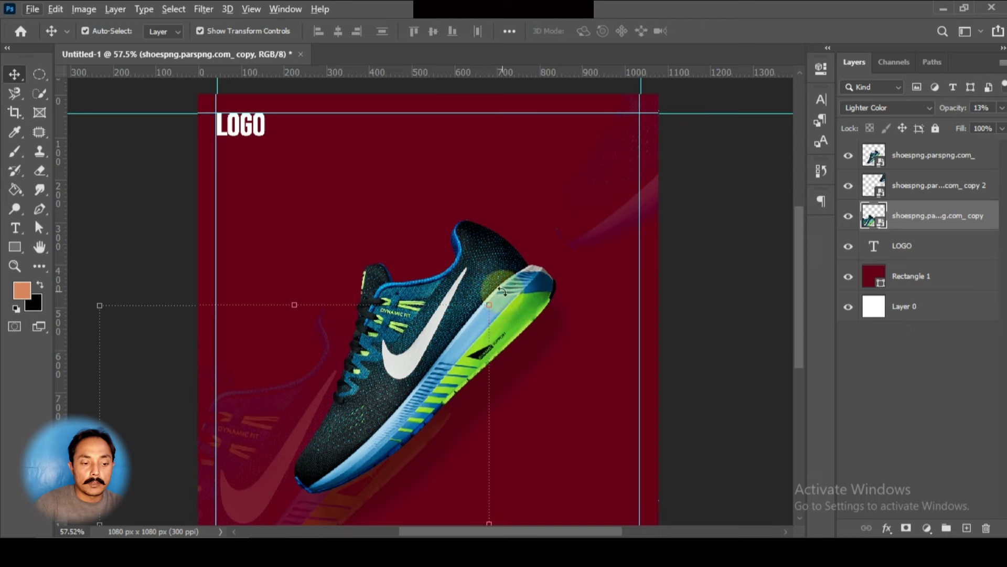
shift+click(514, 270)
key(shift+Down)
key(shift+Down)
key(shift+Down)
key(shift+Down)
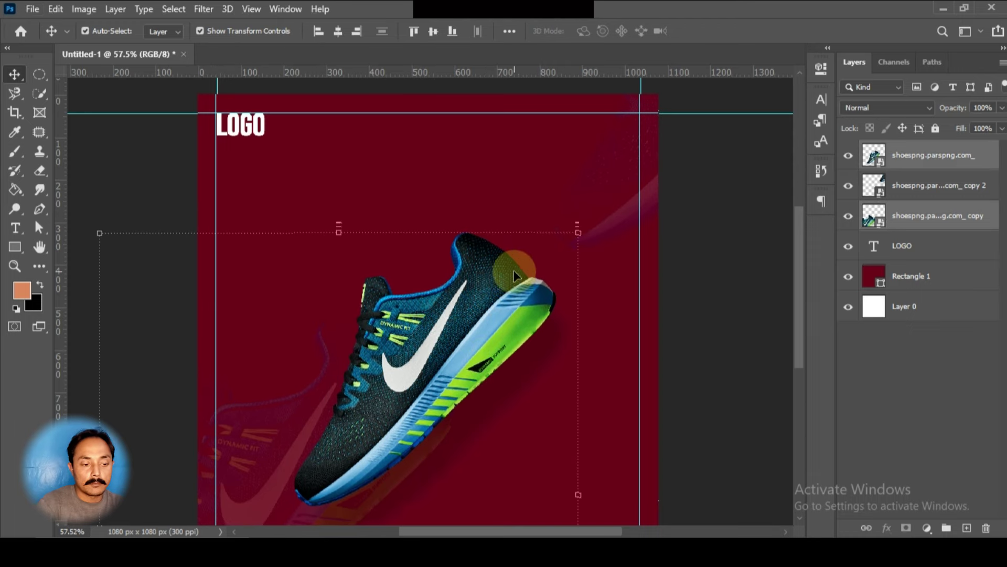
key(shift+Down)
key(shift+Down)
key(shift+Down)
key(shift+Down)
scroll(558, 275, down, 8)
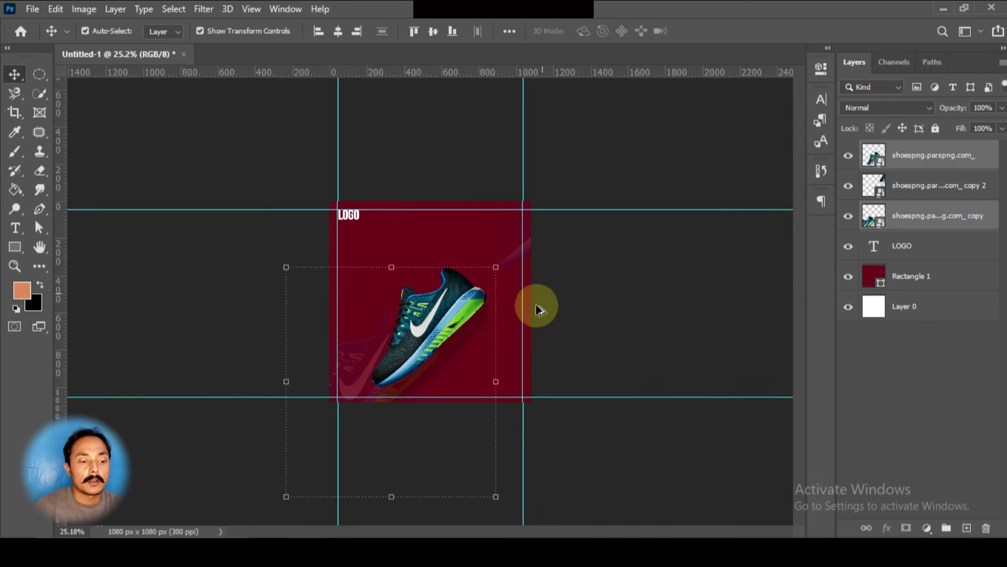
key(shift+Left)
key(shift+Left)
key(shift+Left)
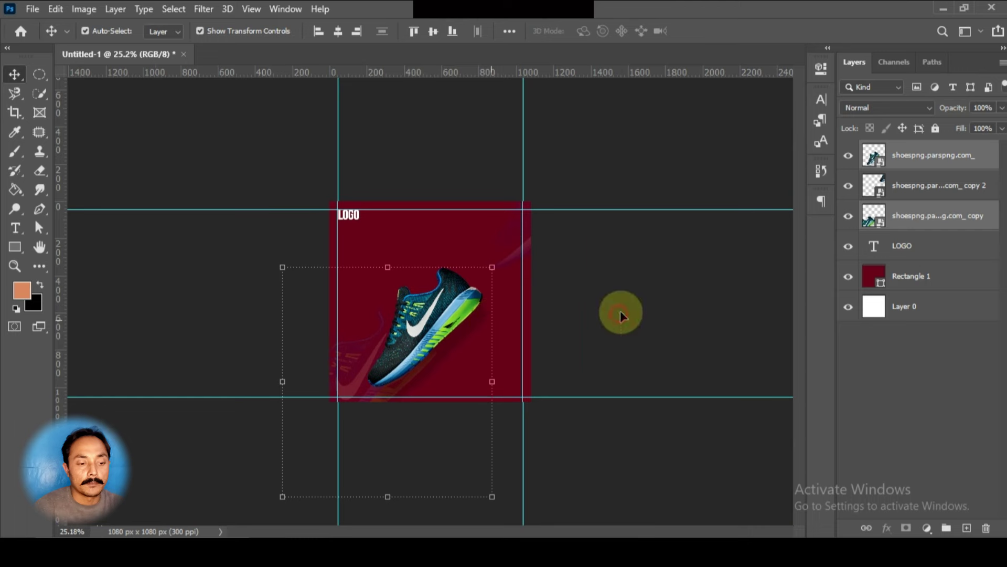
click(577, 326)
Step: Duplicate the LOGO text to the horizontal centre of the canvas, above the shoe
scroll(466, 328, up, 1)
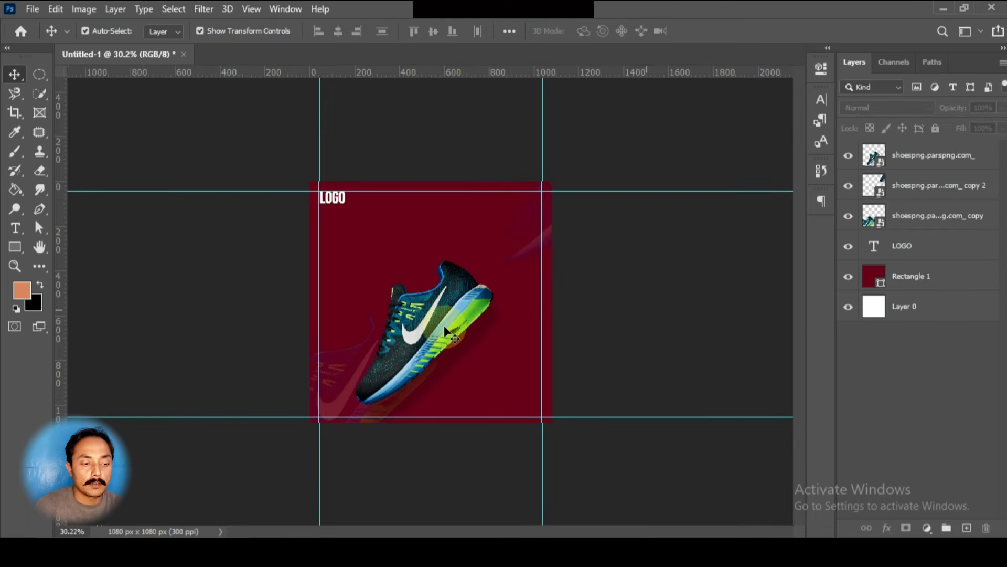
click(442, 298)
scroll(425, 286, up, 3)
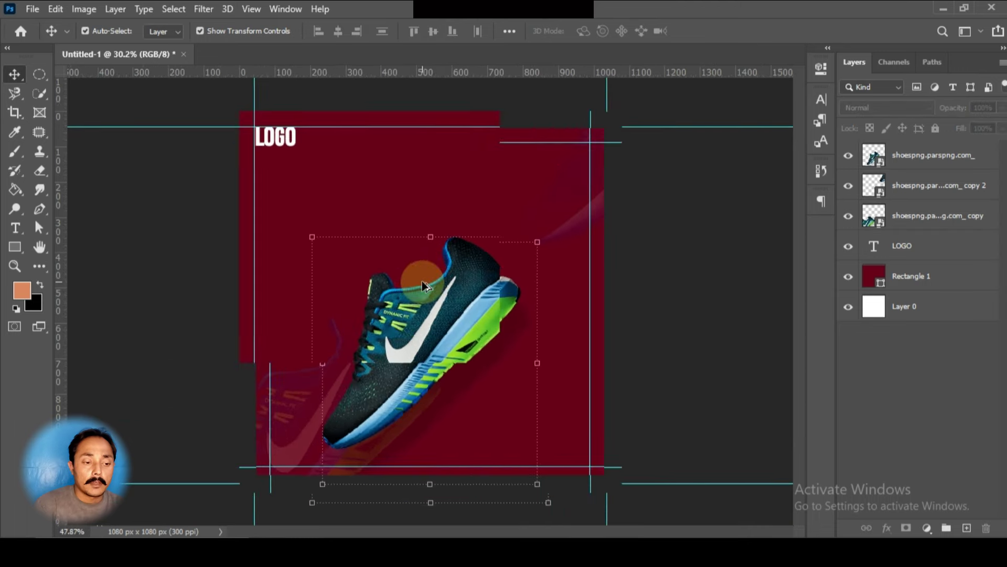
click(402, 156)
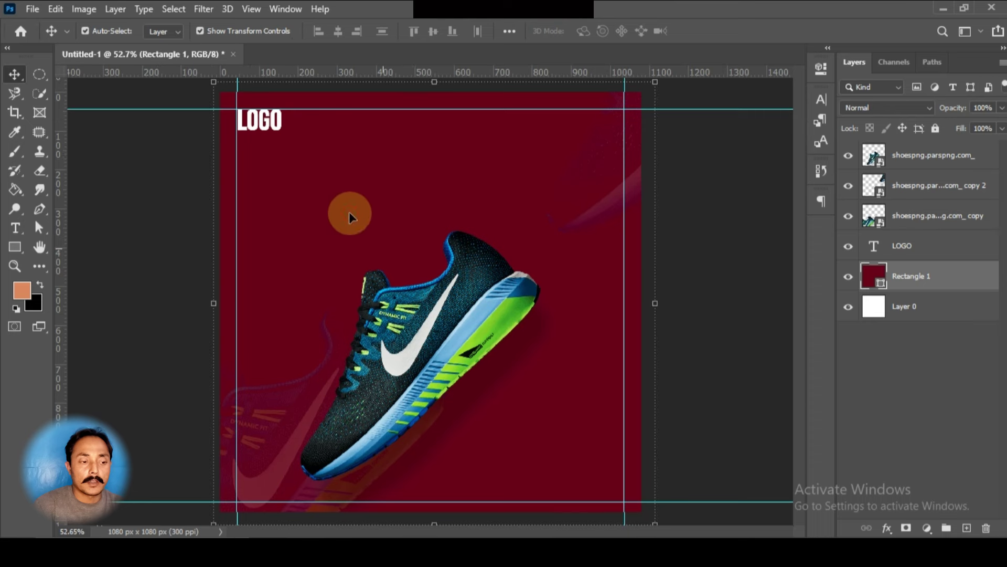
drag(273, 126, 434, 179)
Step: Replace the wording of the duplicated LOGO text above the shoe with BRING UP MORE
double_click(433, 175)
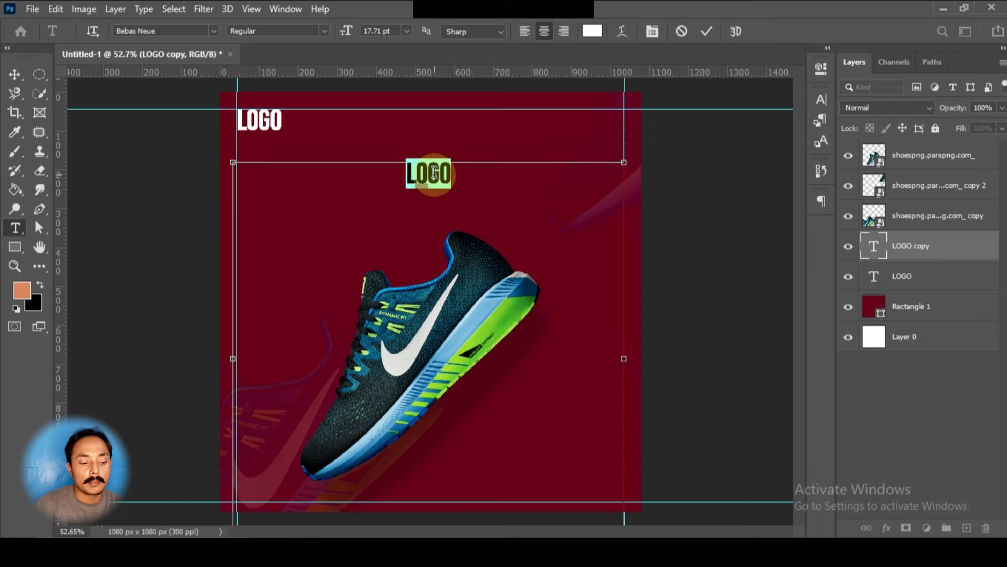
text(گنیرب)
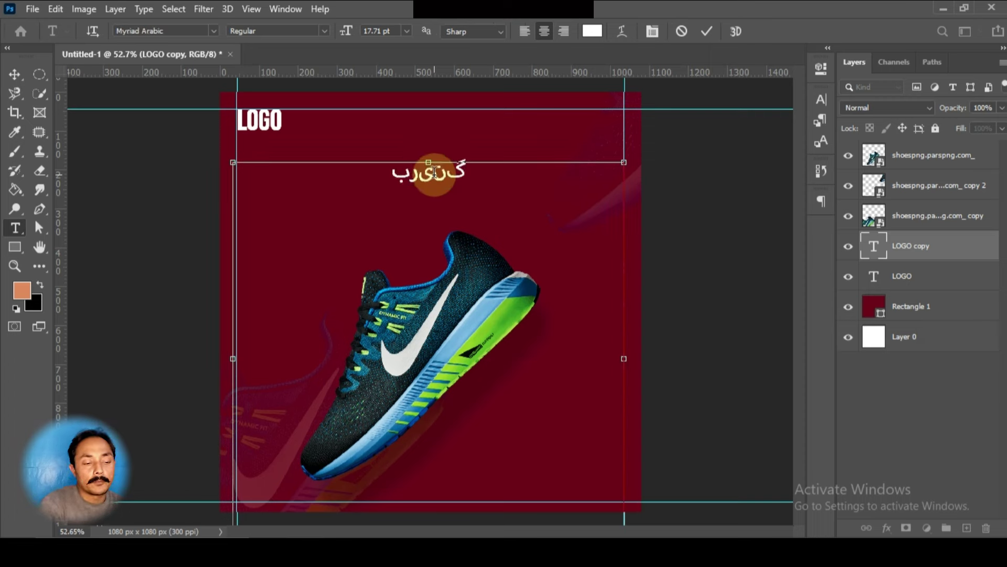
double_click(435, 172)
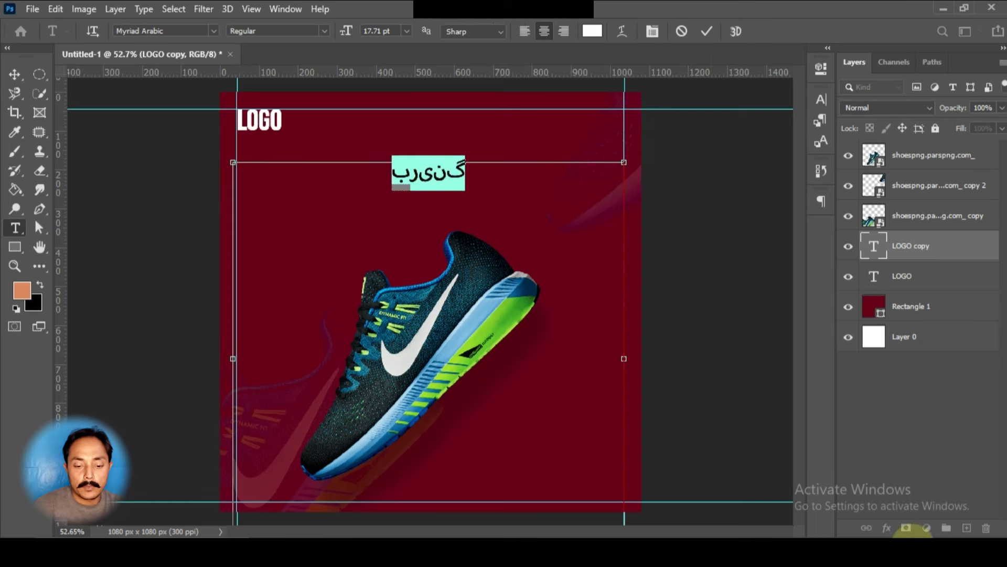
key(super+space)
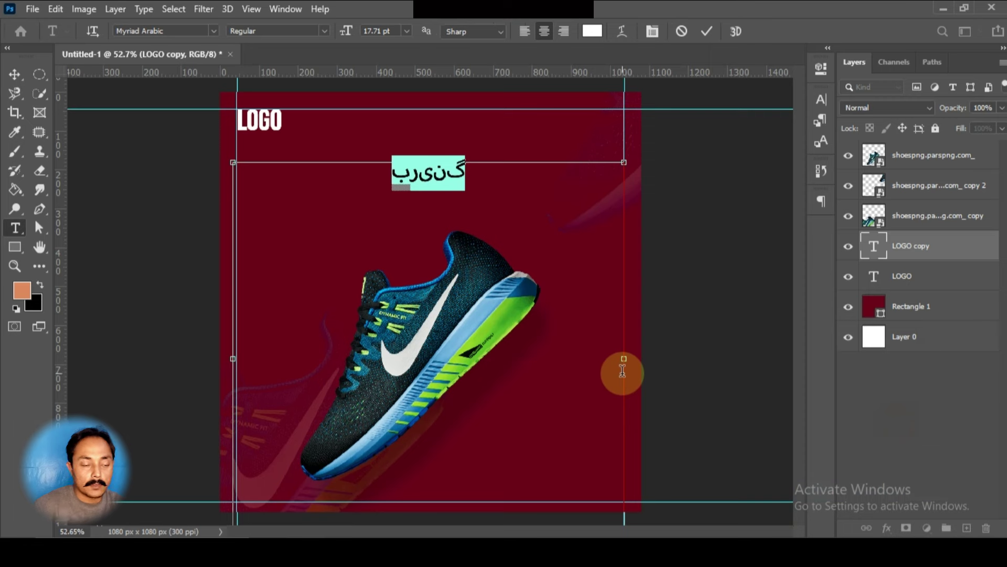
text(BIN)
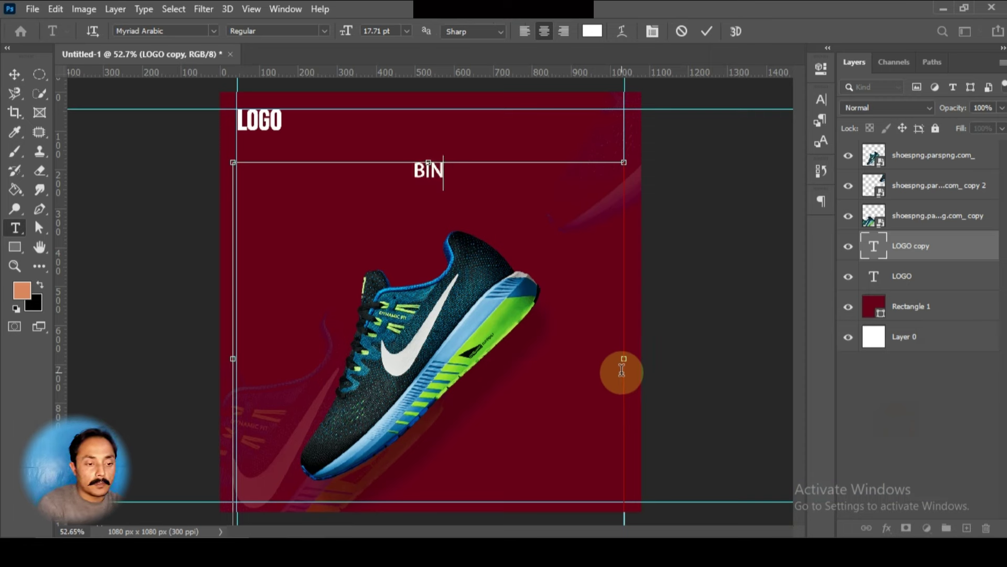
key(BackSpace)
key(BackSpace)
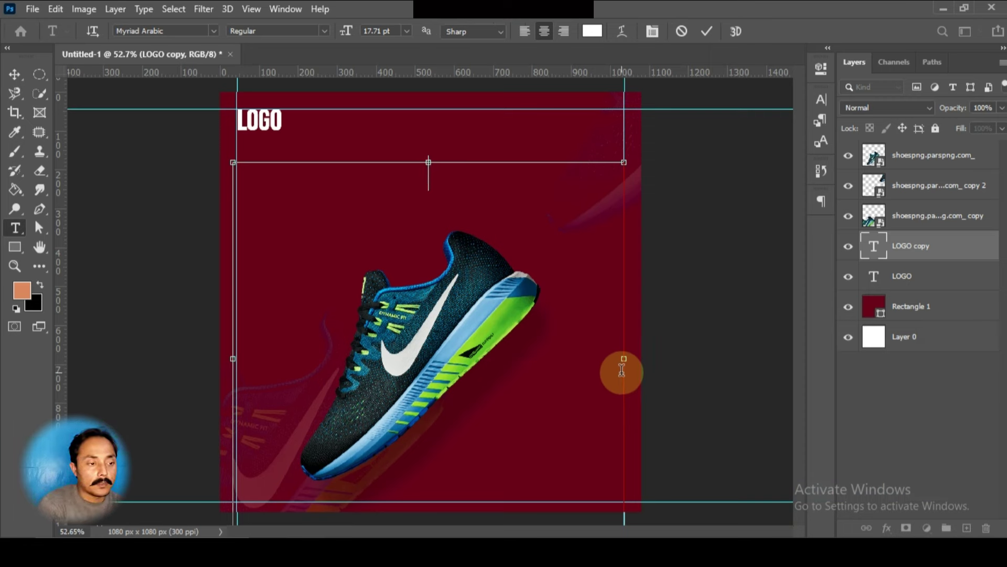
text(BRING)
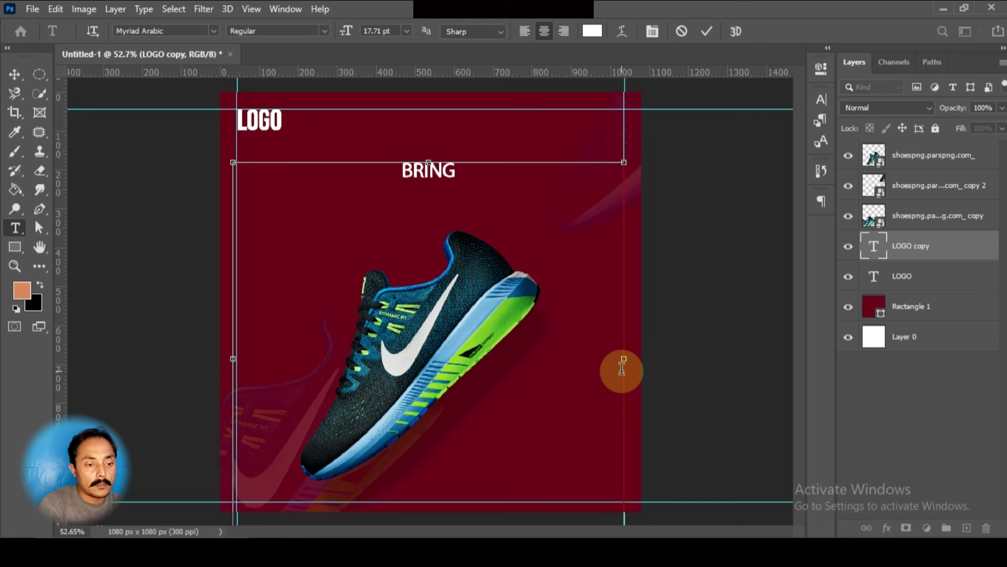
text( UP)
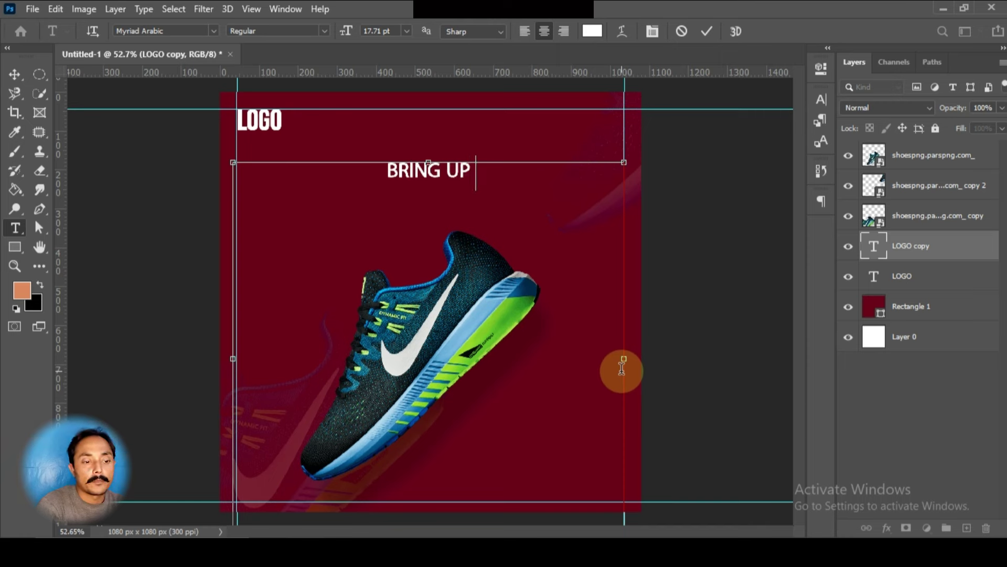
text( MO)
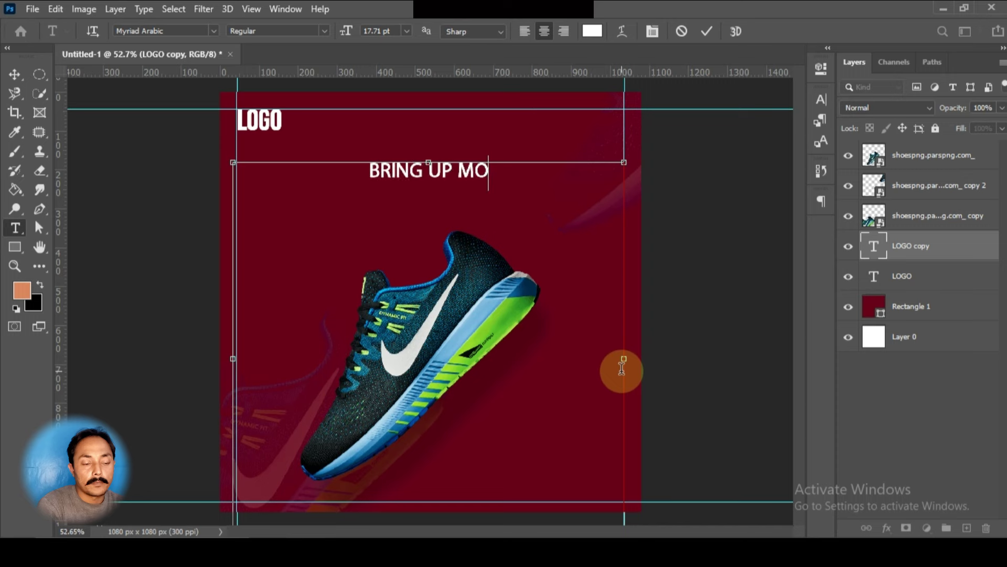
text(RE)
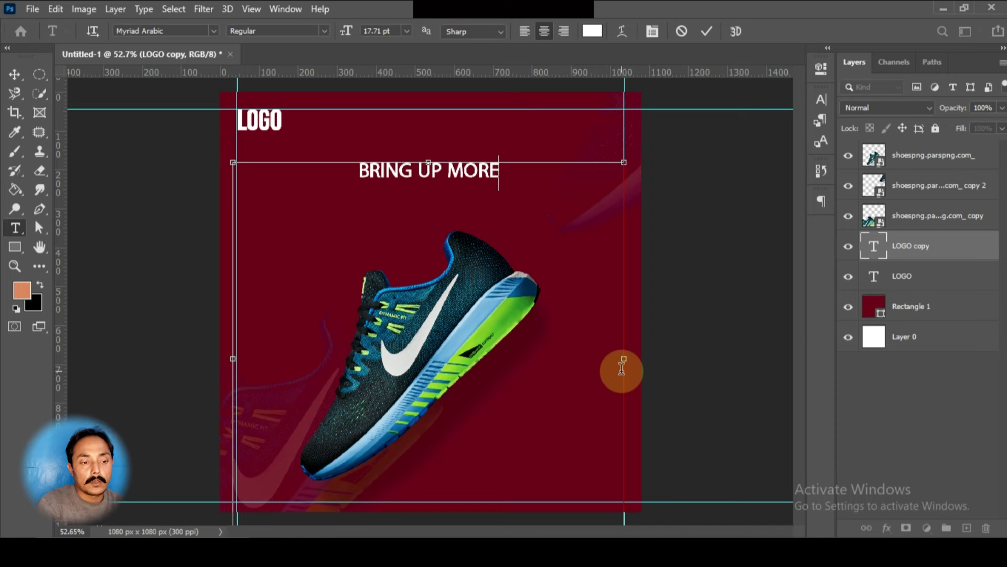
key(ctrl+a)
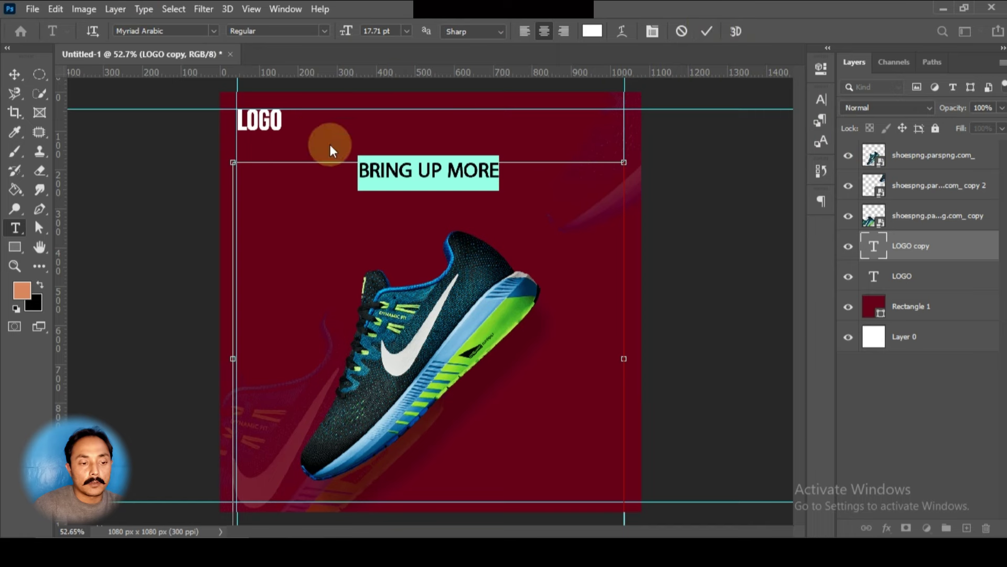
key(ctrl+Return)
key(v)
Step: Check which font the LOGO text in the upper-left corner of the canvas uses
click(264, 123)
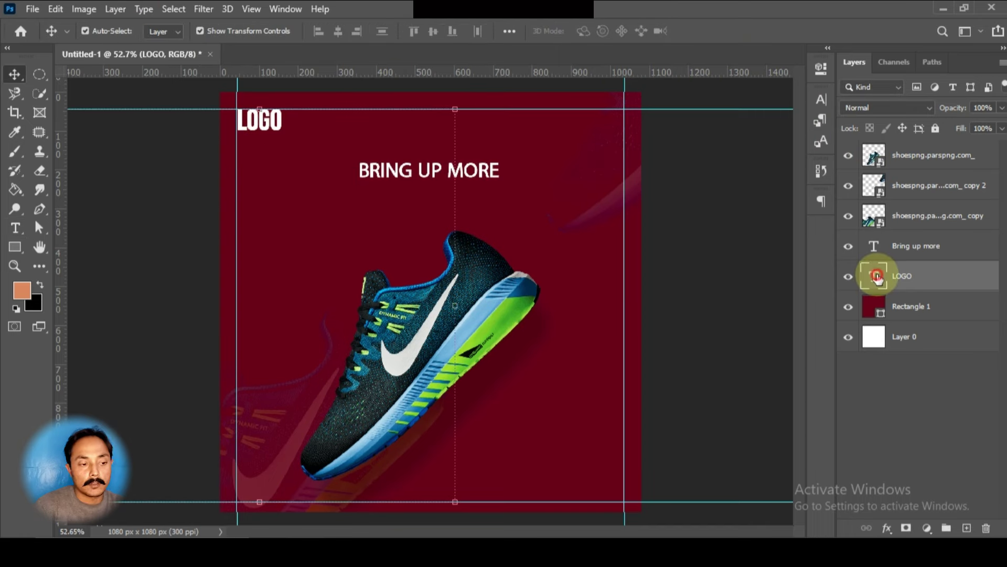
double_click(251, 128)
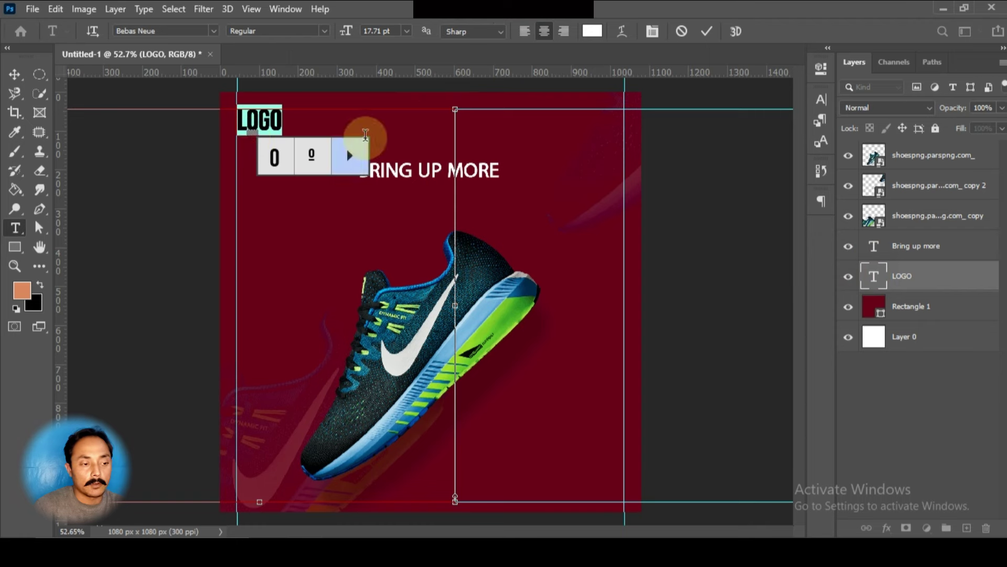
click(706, 31)
key(v)
Step: Change the font of the BRING UP MORE text to Bebas Kai Regular
click(436, 169)
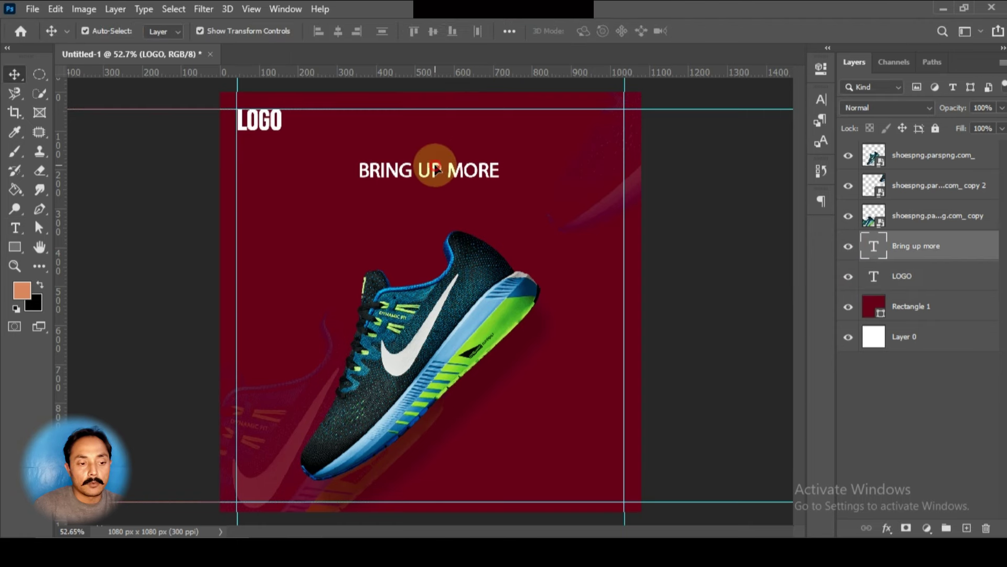
double_click(443, 169)
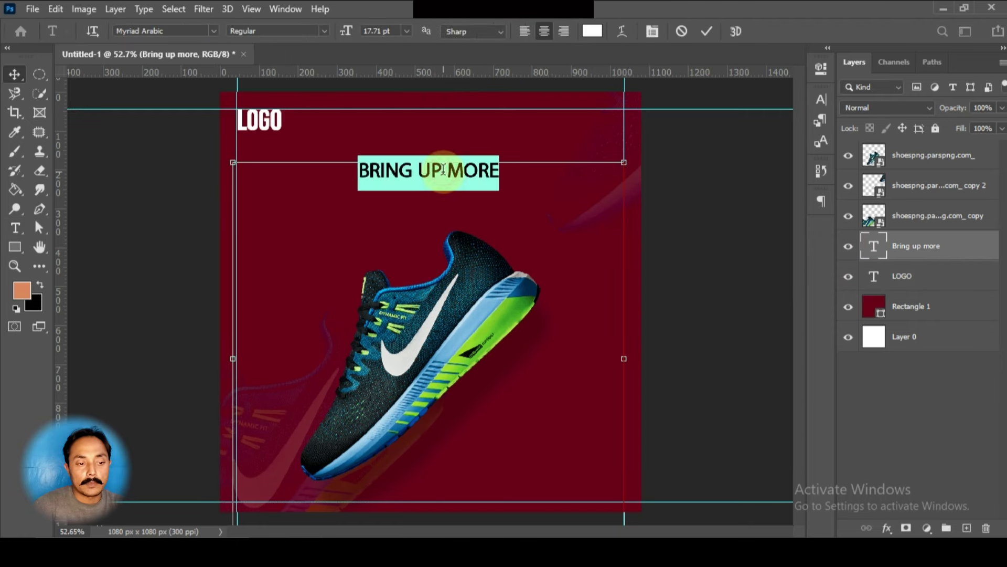
click(822, 99)
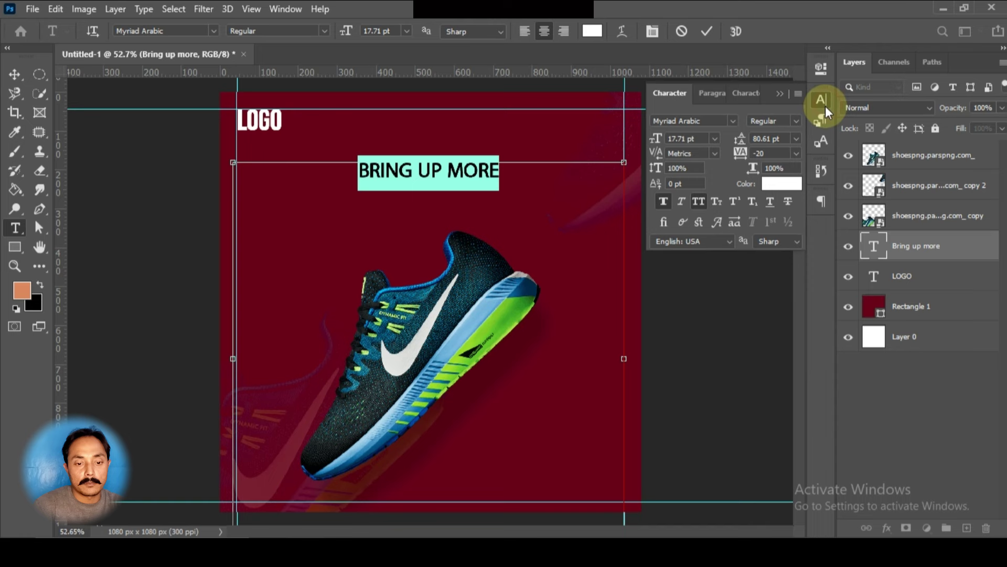
click(697, 121)
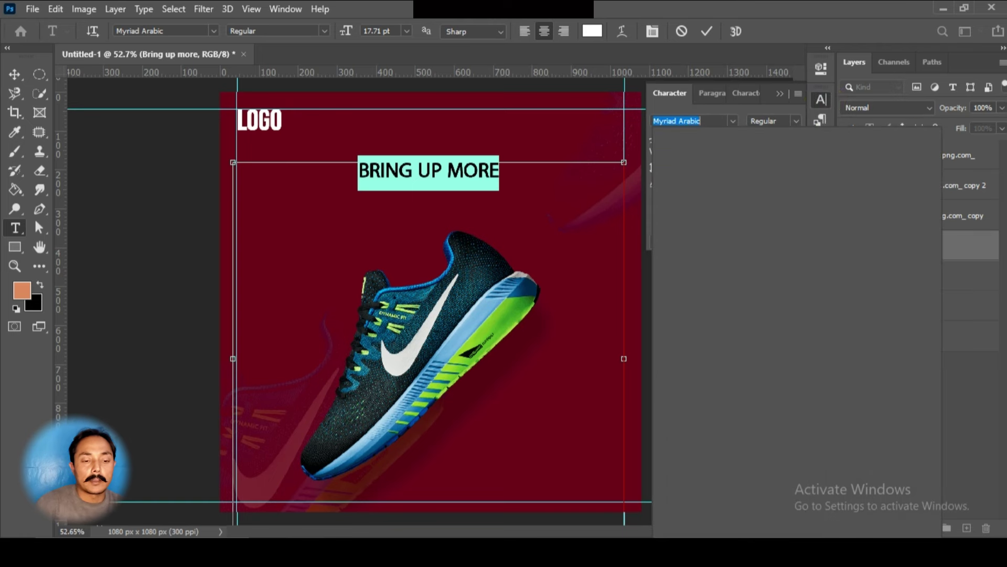
text(b)
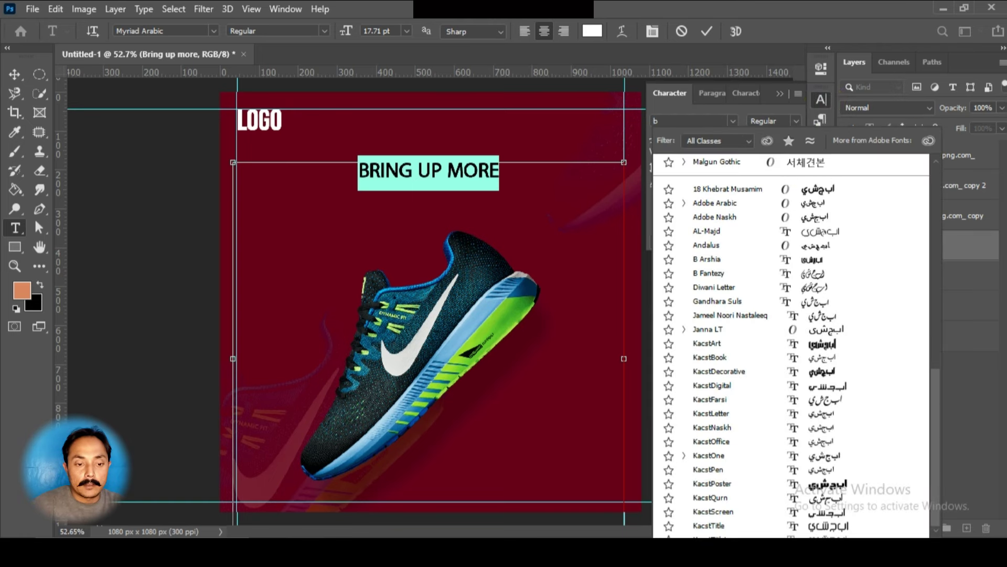
key(Escape)
click(697, 117)
key(Escape)
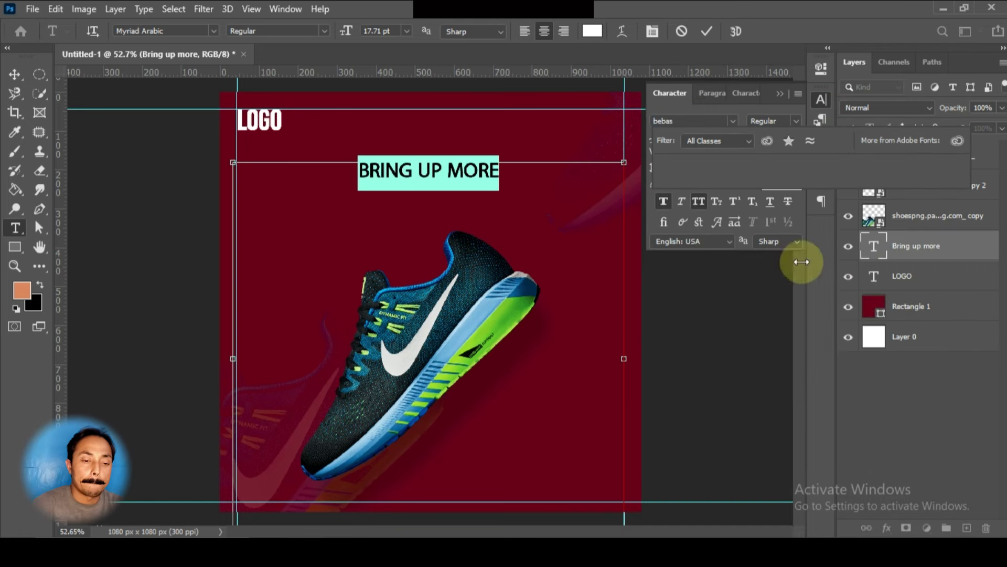
text(bebas)
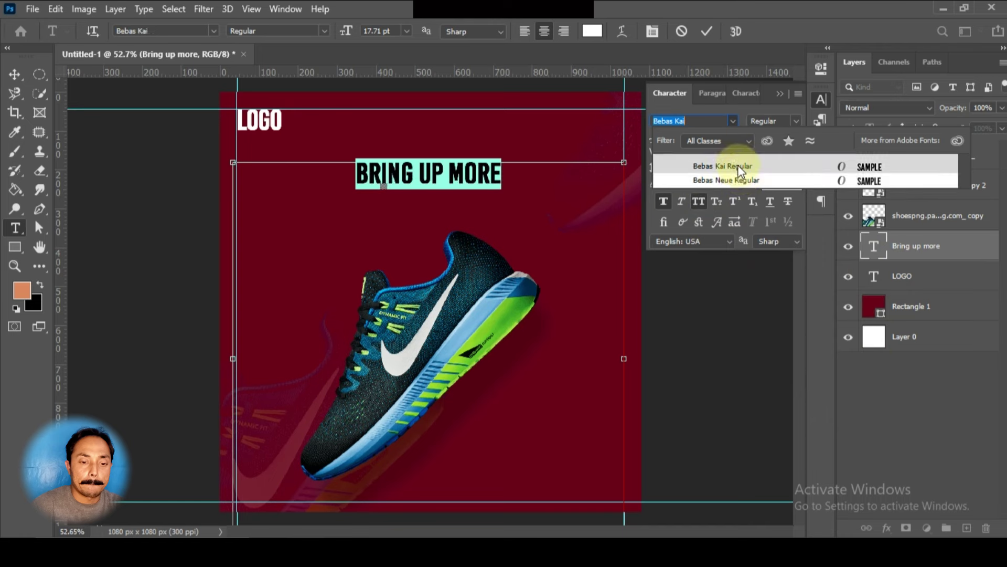
click(737, 165)
click(666, 197)
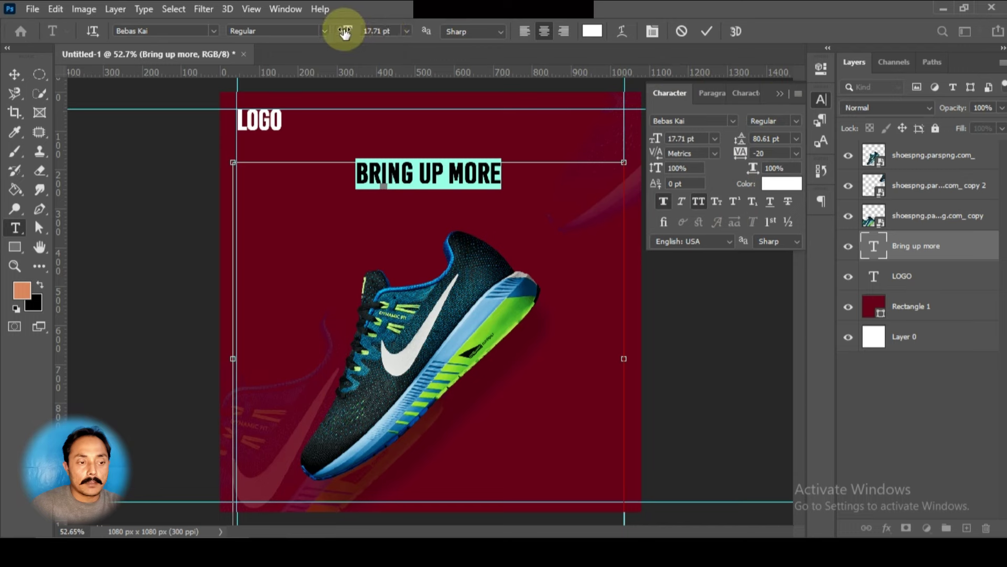
Step: Enlarge the BRING UP MORE text to 27 pt
mouse_move(342, 31)
mouse_down()
mouse_move(360, 30)
mouse_move(346, 29)
mouse_up()
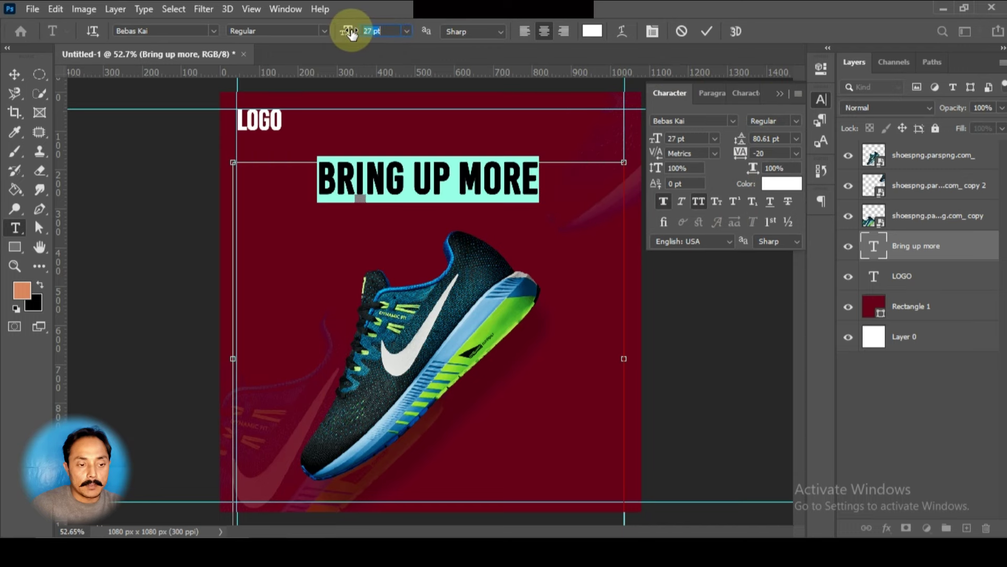
key(v)
click(781, 92)
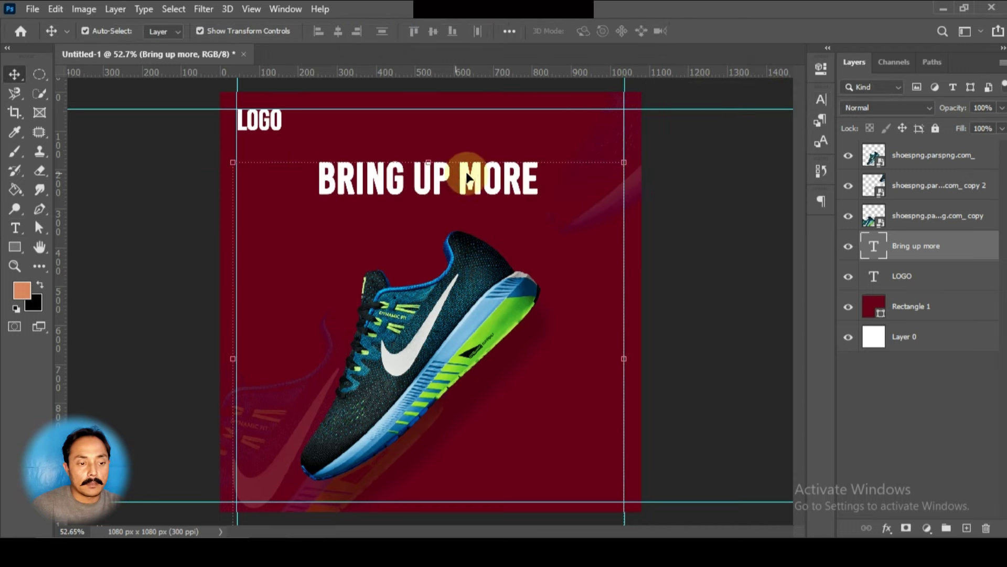
Step: Move the BRING UP MORE text up, duplicate it directly below, and change the copy's wording to POWER
drag(461, 174, 486, 188)
double_click(487, 185)
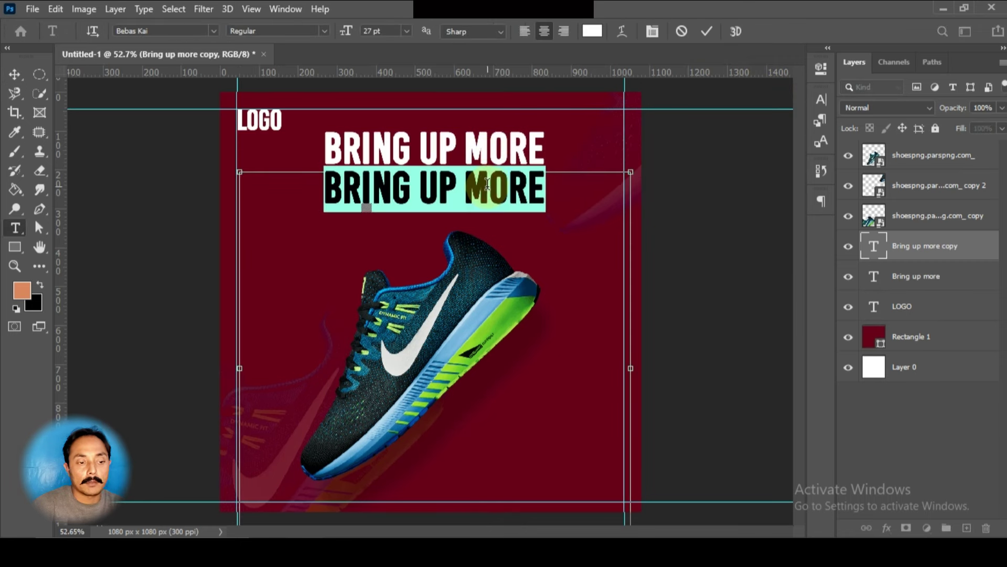
text(POWER)
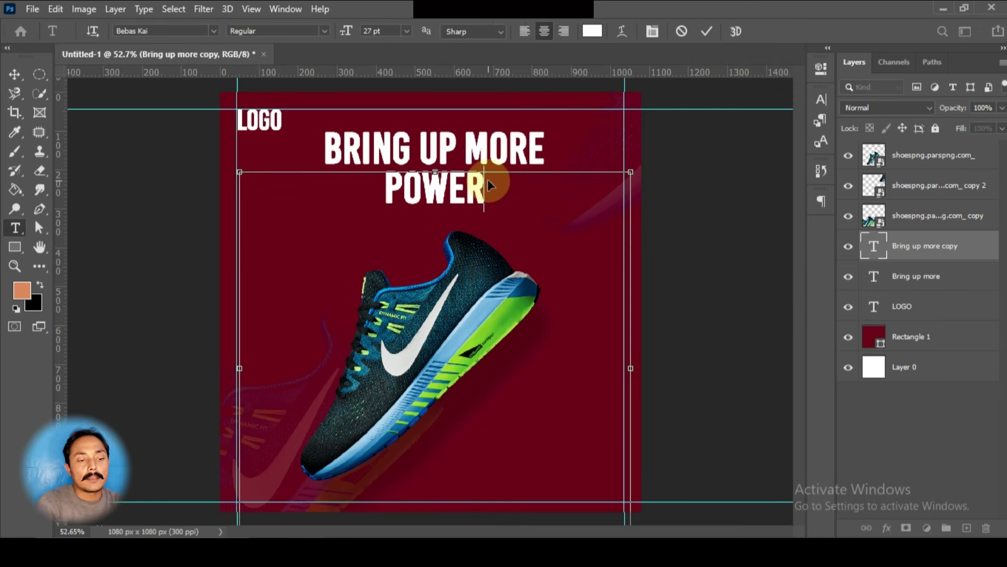
Step: Enlarge the POWER text to 62 pt so it matches the width of the BRING UP MORE line
double_click(488, 178)
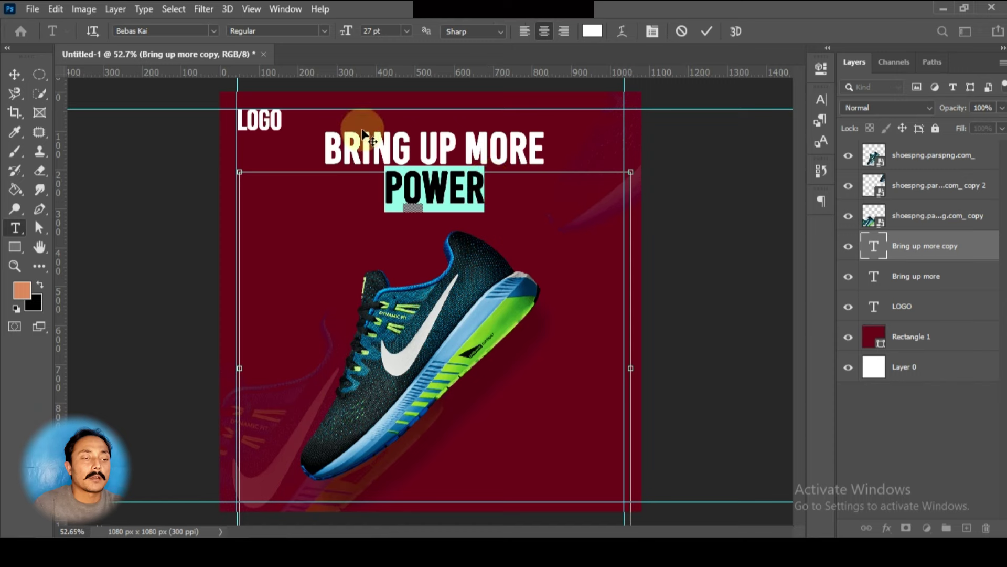
drag(347, 38, 371, 31)
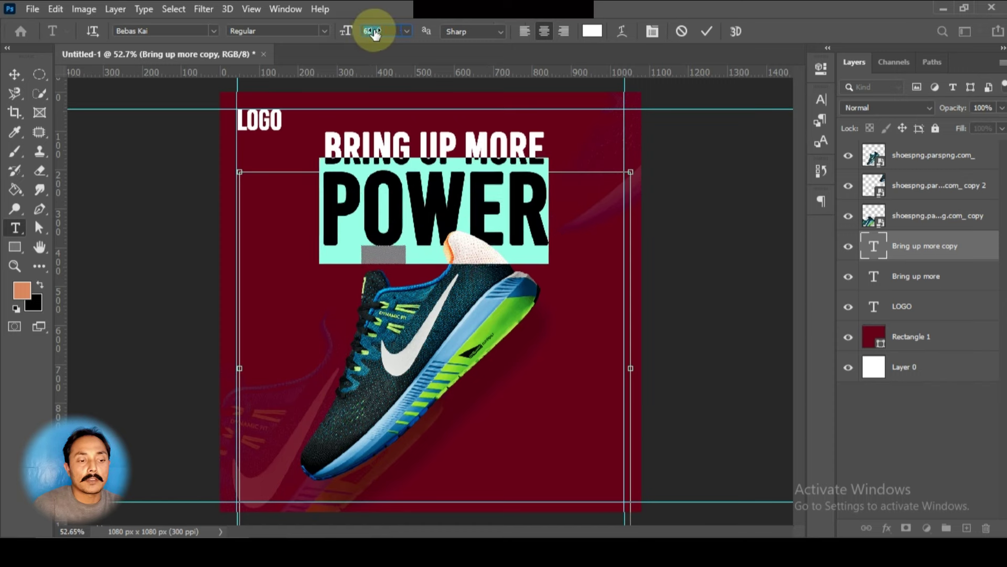
click(705, 33)
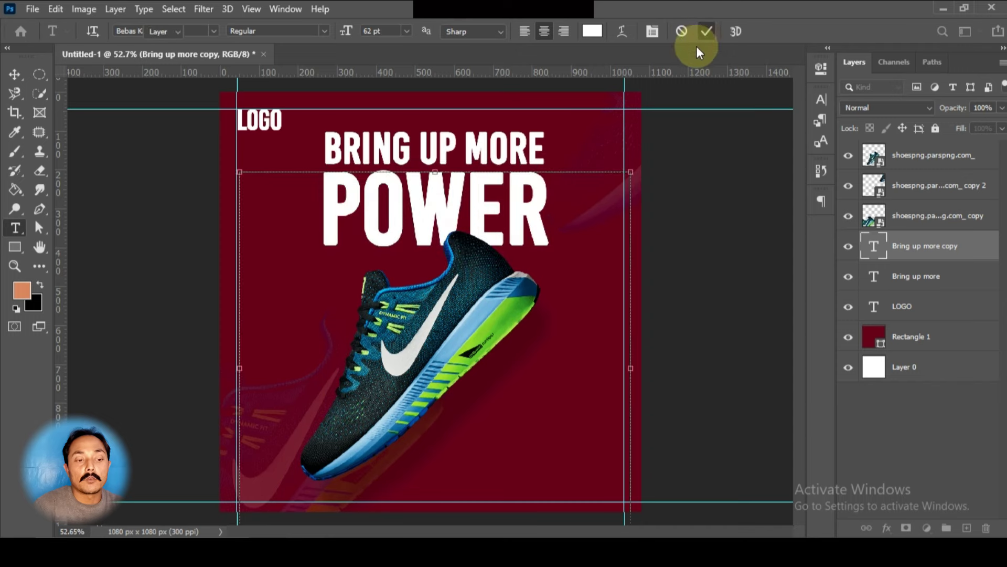
Step: Move the POWER text slightly down and bring the BRING UP MORE line down closer above it
key(v)
mouse_move(513, 203)
mouse_down()
mouse_move(517, 225)
mouse_move(521, 212)
mouse_up()
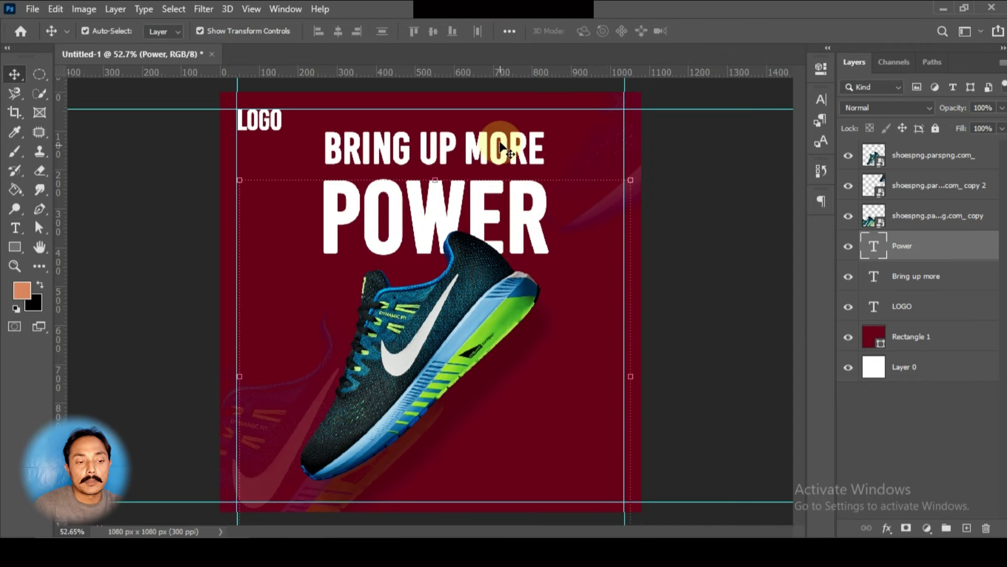
drag(499, 139, 501, 153)
click(492, 209)
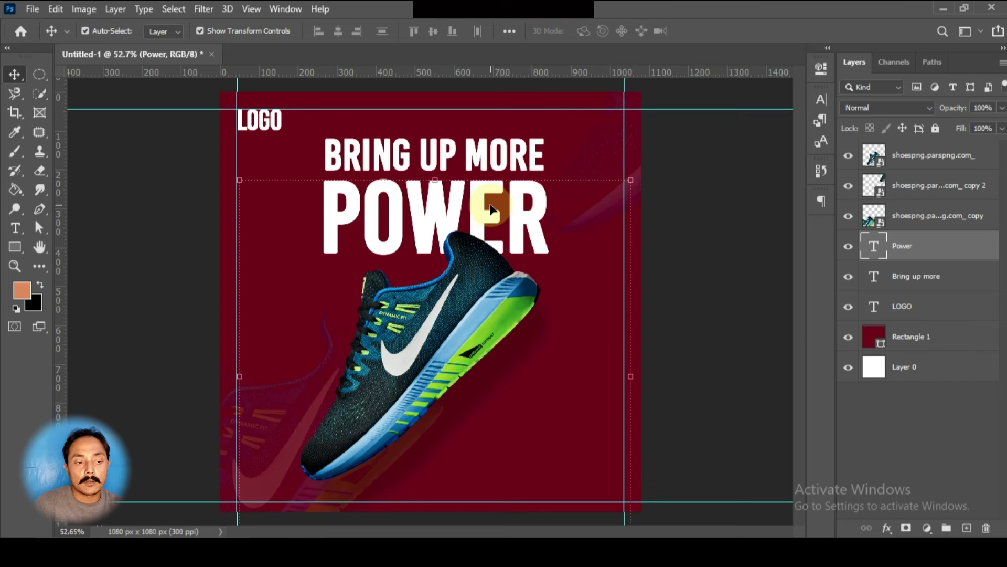
drag(491, 209, 492, 240)
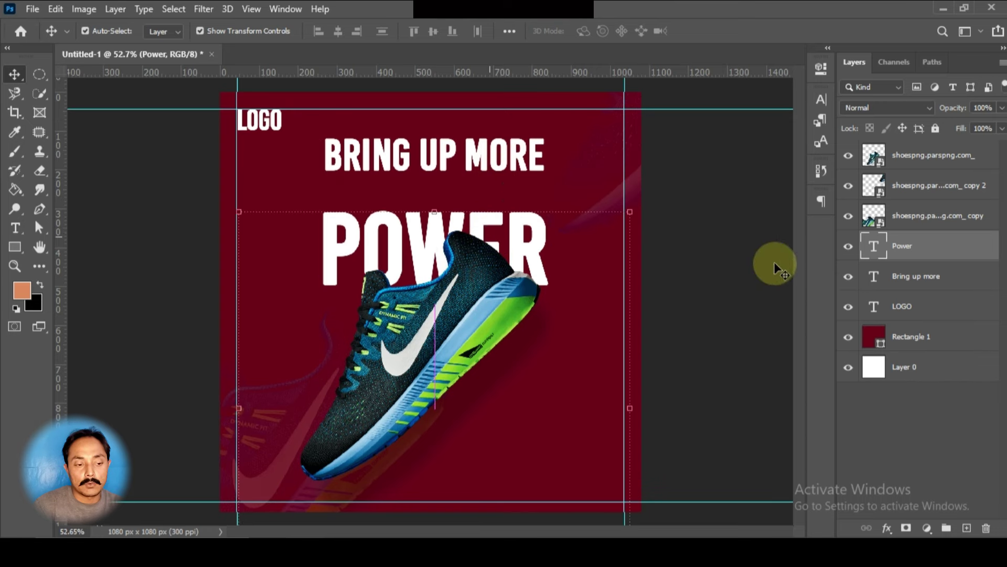
key(ctrl+z)
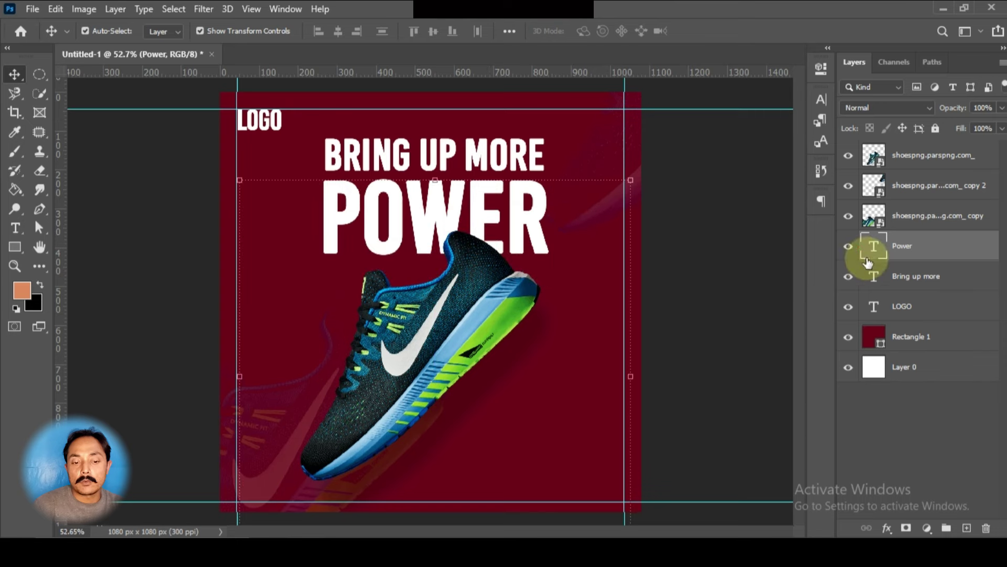
Step: Hide the POWER text layer and skew the BRING UP MORE text vertically so the line rises toward its right end
click(849, 246)
click(505, 159)
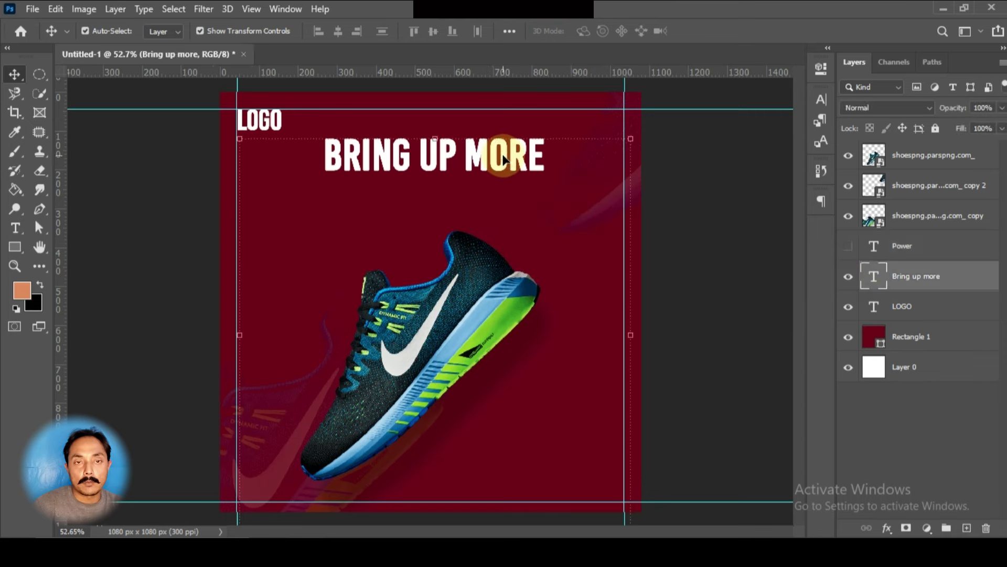
key(ctrl+t)
right_click(502, 160)
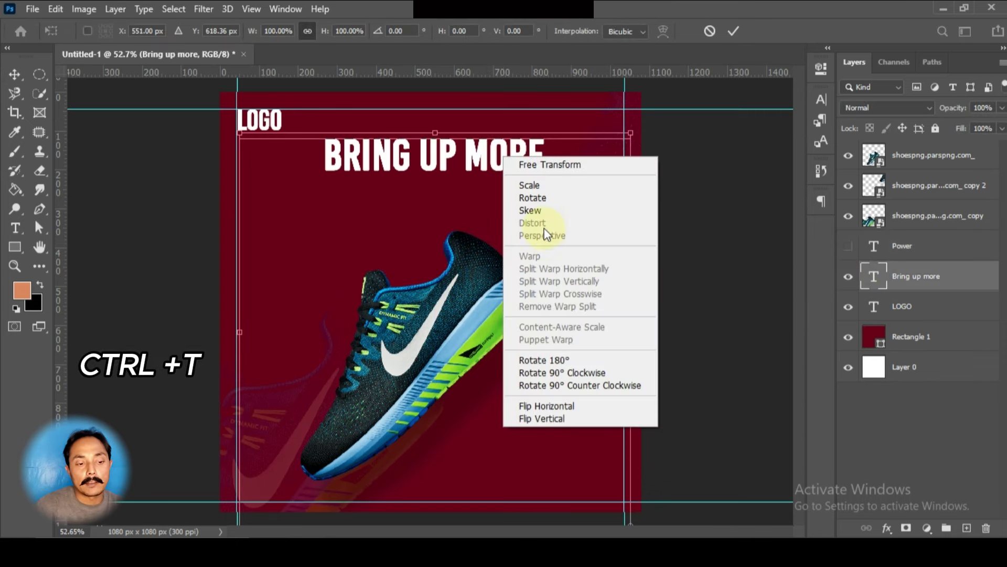
key(Escape)
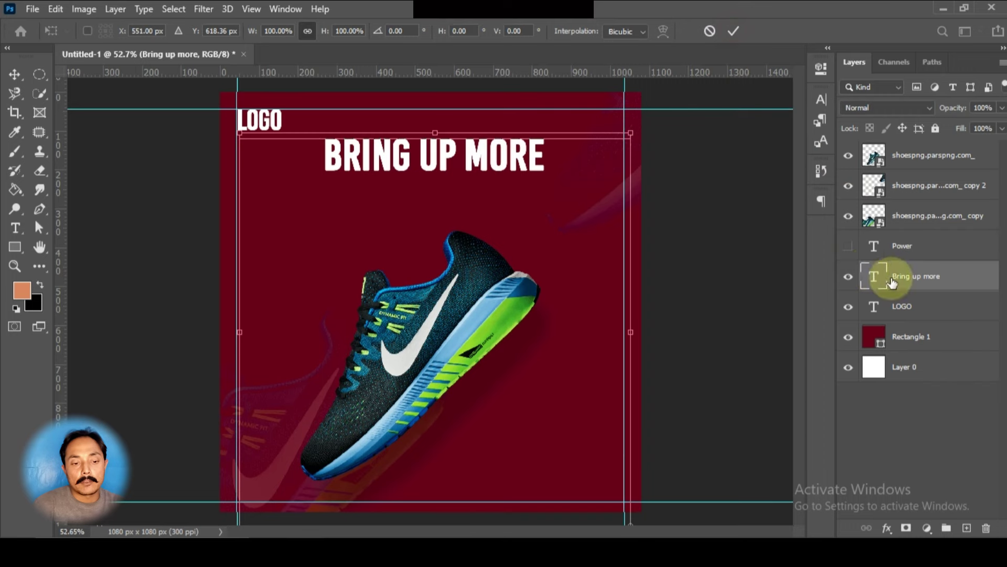
click(729, 29)
key(ctrl+t)
right_click(452, 164)
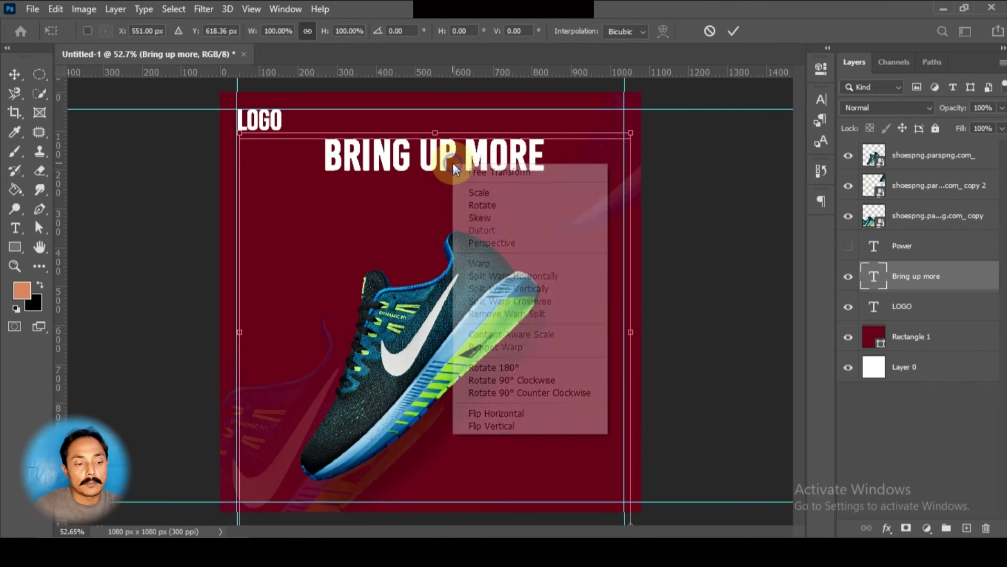
click(504, 218)
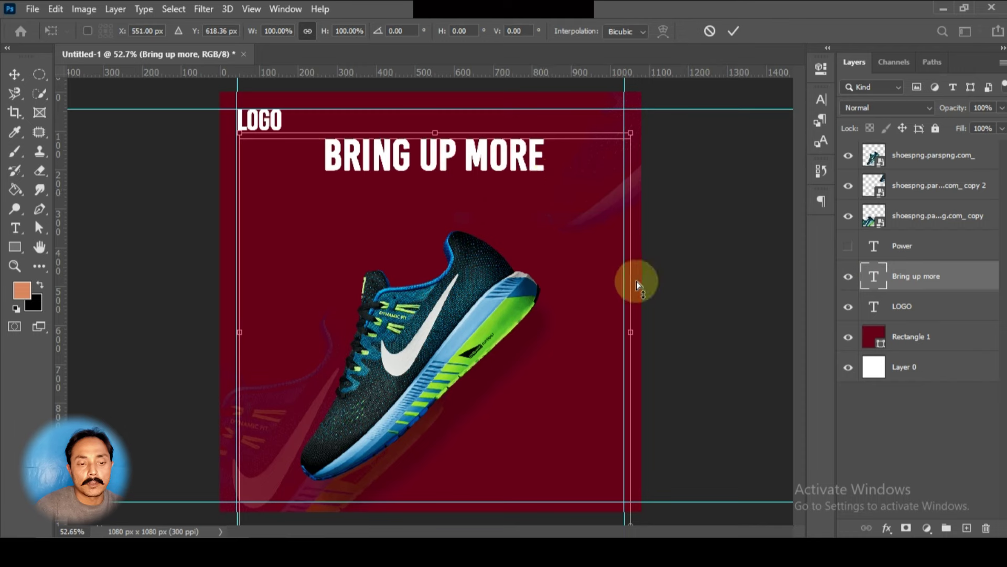
drag(631, 332, 623, 254)
drag(242, 329, 243, 337)
click(734, 33)
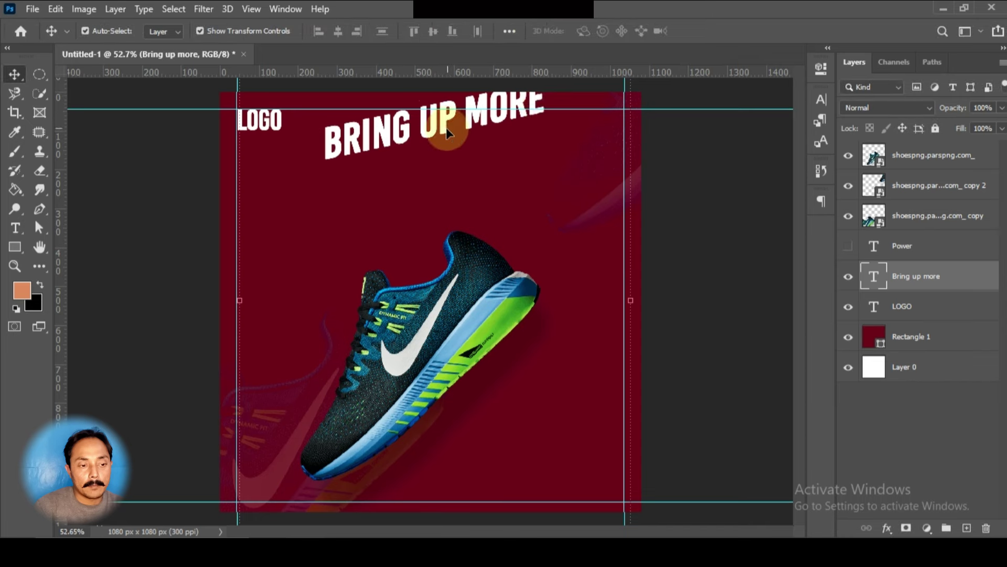
Step: Move the slanted BRING UP MORE text down, duplicate it directly below, and change the copy's wording to Power
drag(449, 128, 462, 190)
double_click(464, 191)
text(Power)
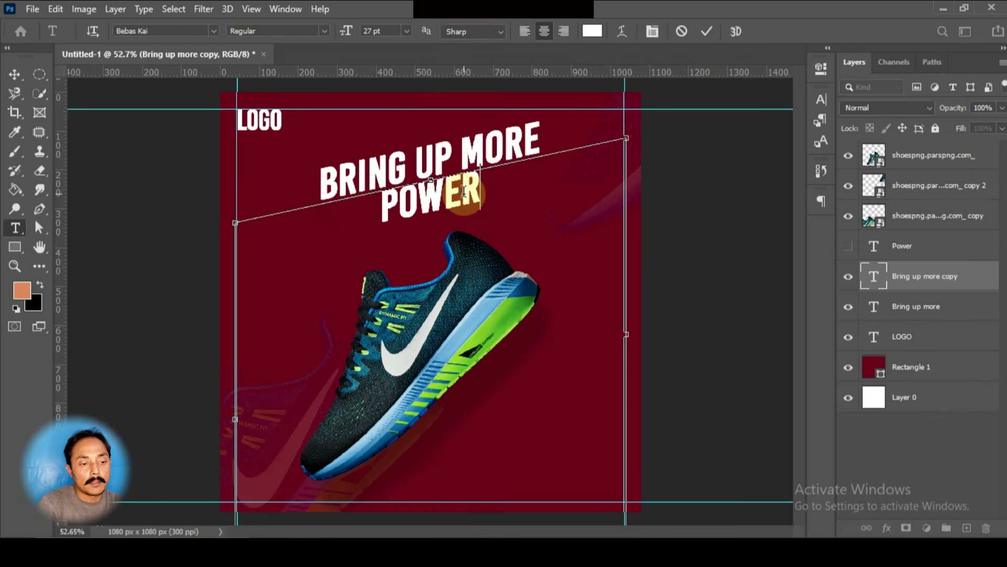
Step: Enlarge the slanted POWER text to 62 pt so it spans the width of the line above
double_click(465, 192)
drag(353, 38, 373, 31)
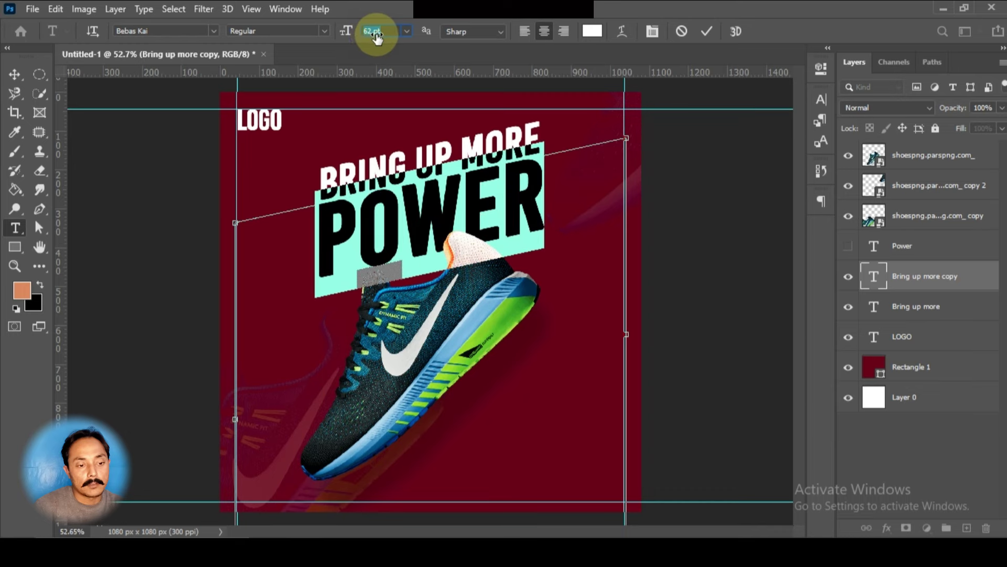
click(707, 31)
key(v)
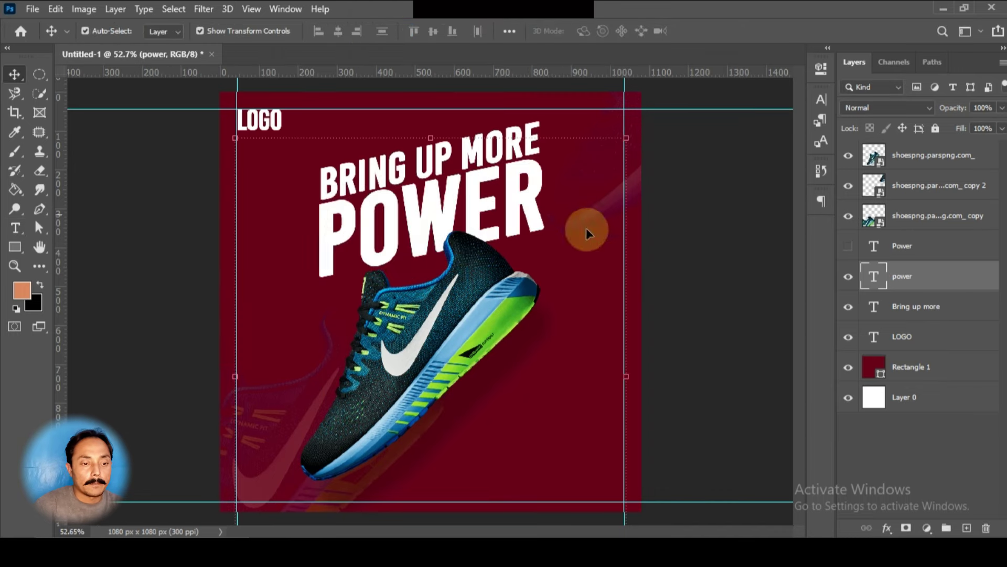
Step: Add a stroke to the slanted POWER text in crimson #aa0735, derived from a sample of the dark red background
click(718, 259)
scroll(443, 252, down, 3)
scroll(432, 236, up, 1)
scroll(430, 235, down, 1)
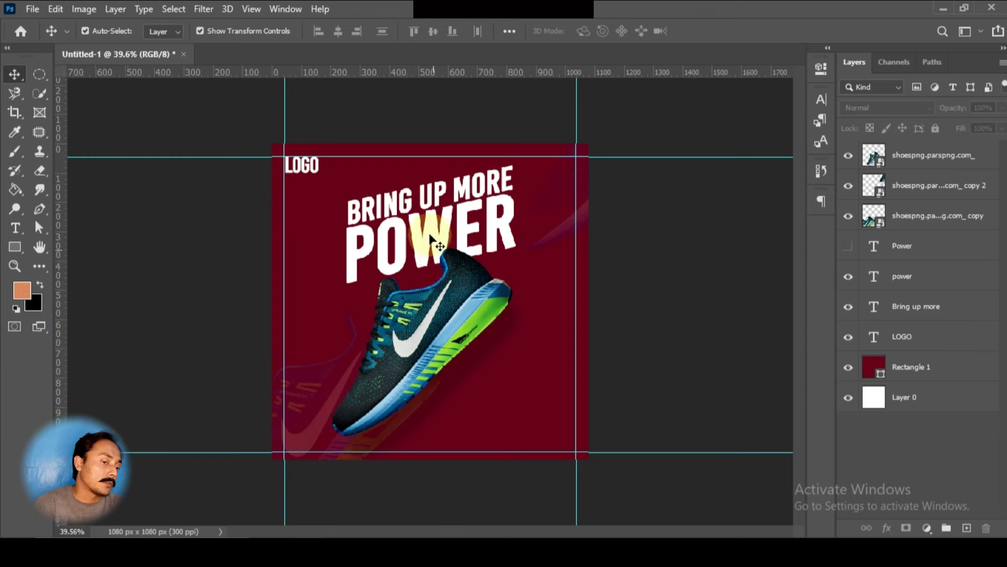
click(430, 239)
drag(521, 228, 523, 229)
click(888, 526)
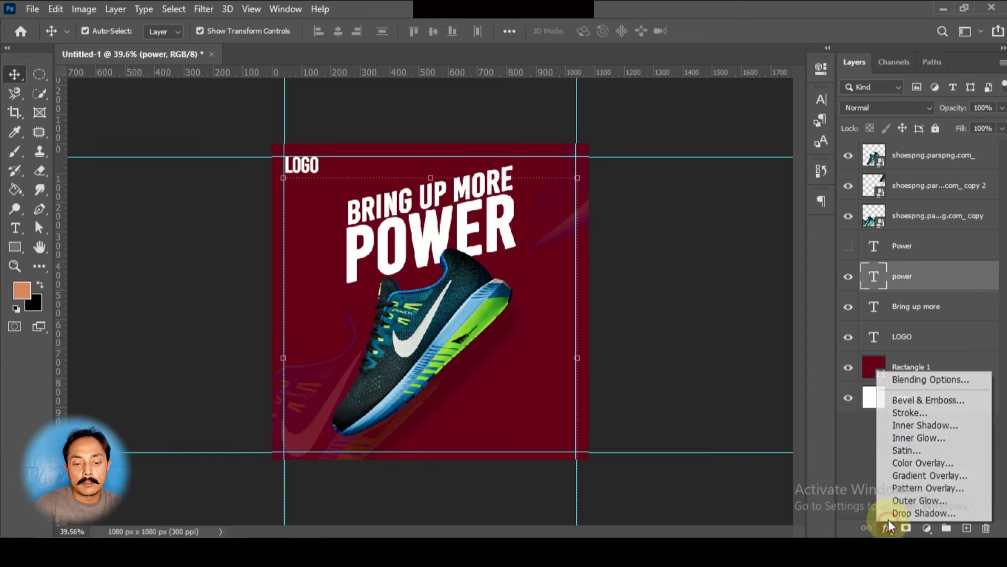
click(907, 415)
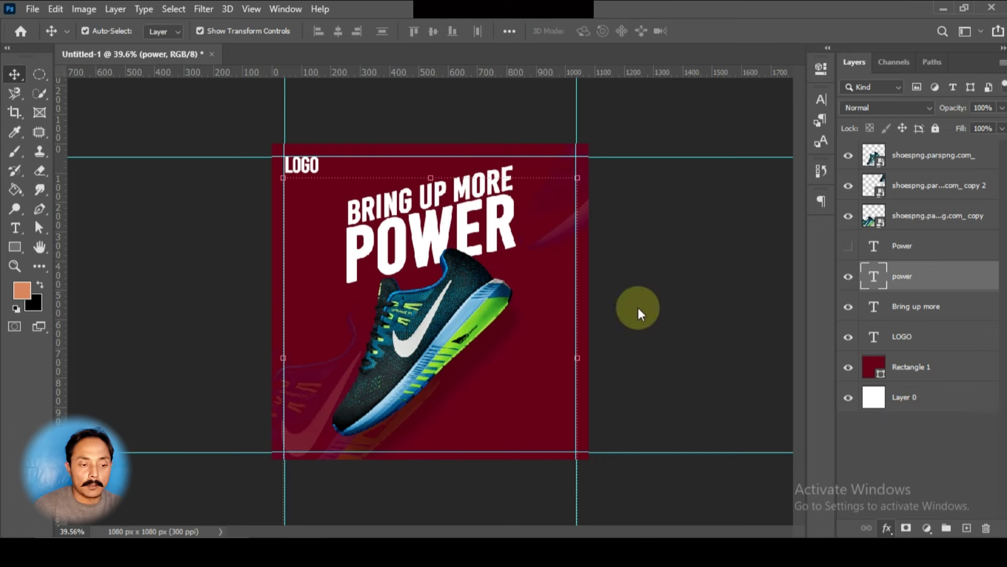
click(672, 344)
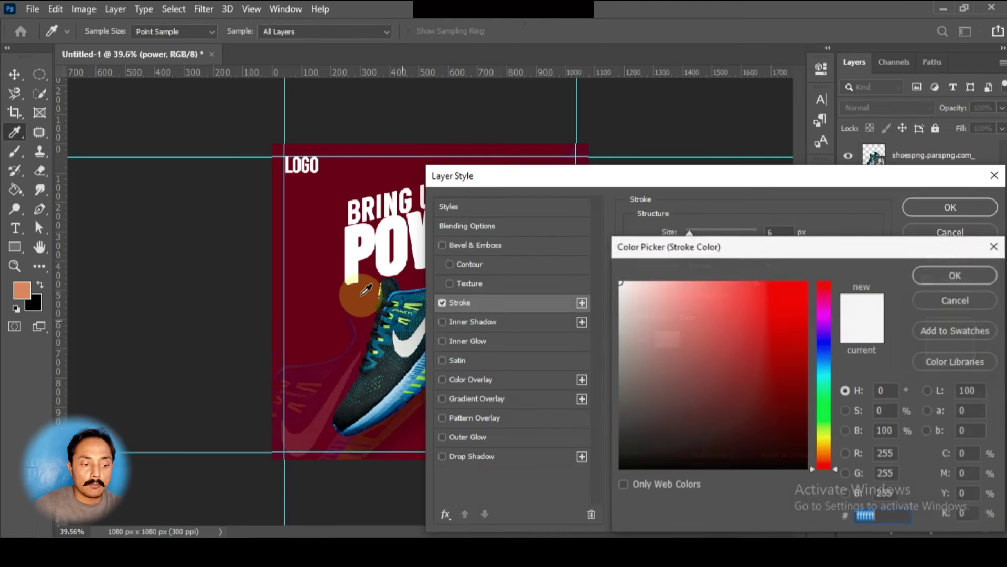
click(326, 281)
mouse_move(797, 387)
mouse_down()
mouse_move(798, 396)
mouse_move(799, 344)
mouse_up()
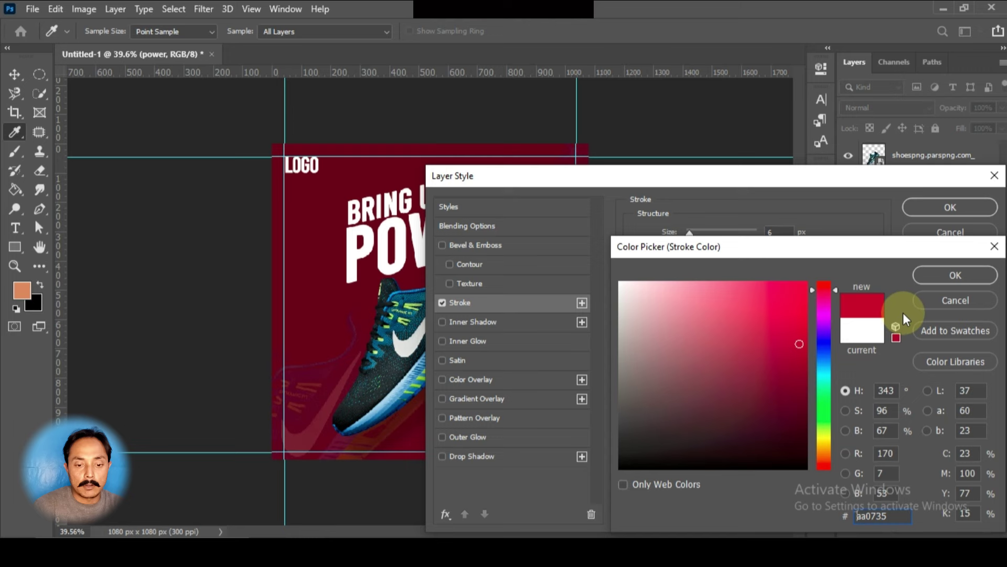
click(935, 282)
click(939, 214)
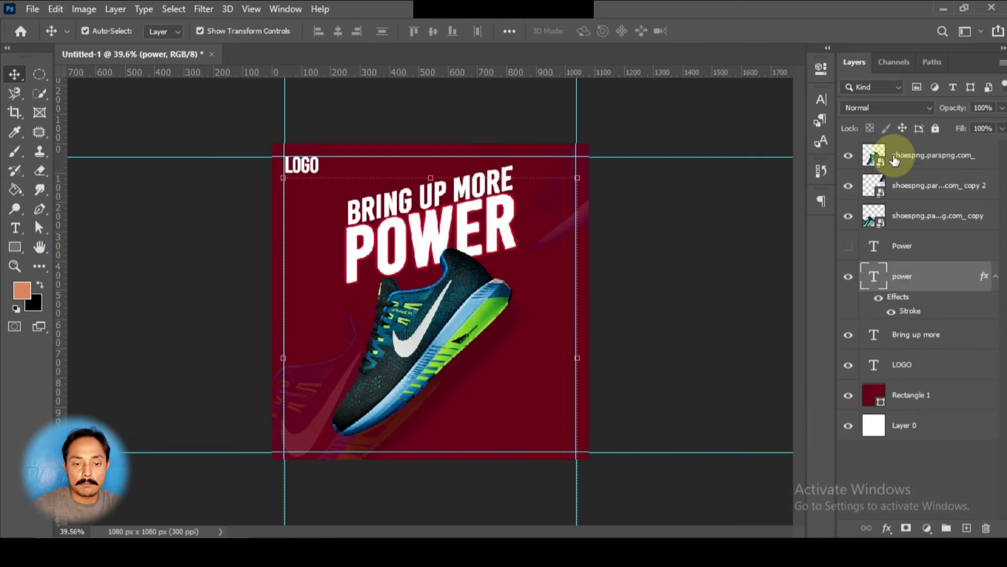
Step: Set the slanted POWER layer's blend mode to Color Burn so only its crimson outline shows
click(877, 111)
click(863, 164)
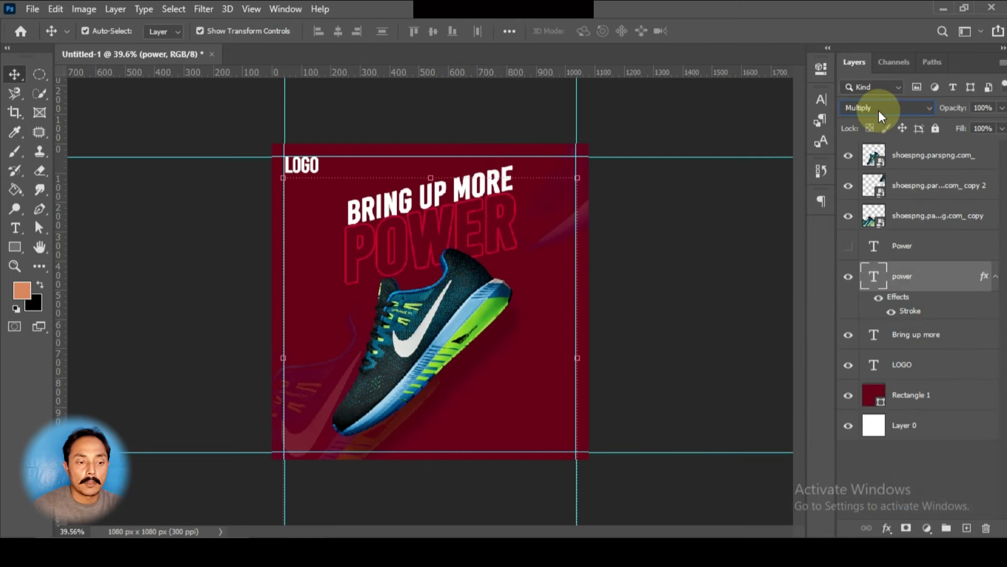
scroll(880, 110, down, 1)
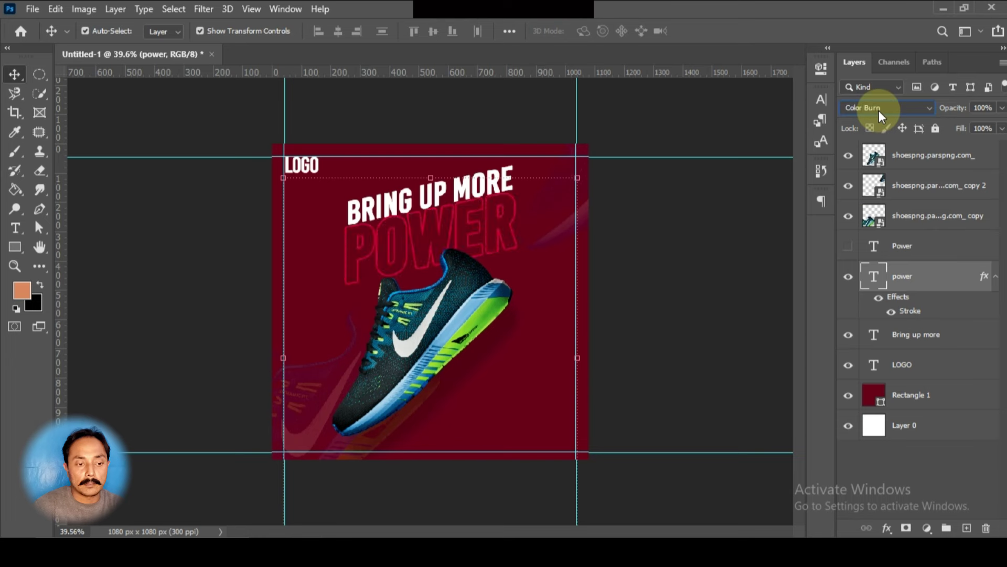
click(559, 285)
Step: Nudge the outlined POWER text slightly down and to the right beneath BRING UP MORE
click(490, 224)
key(shift+Down)
key(shift+Down)
key(shift+Down)
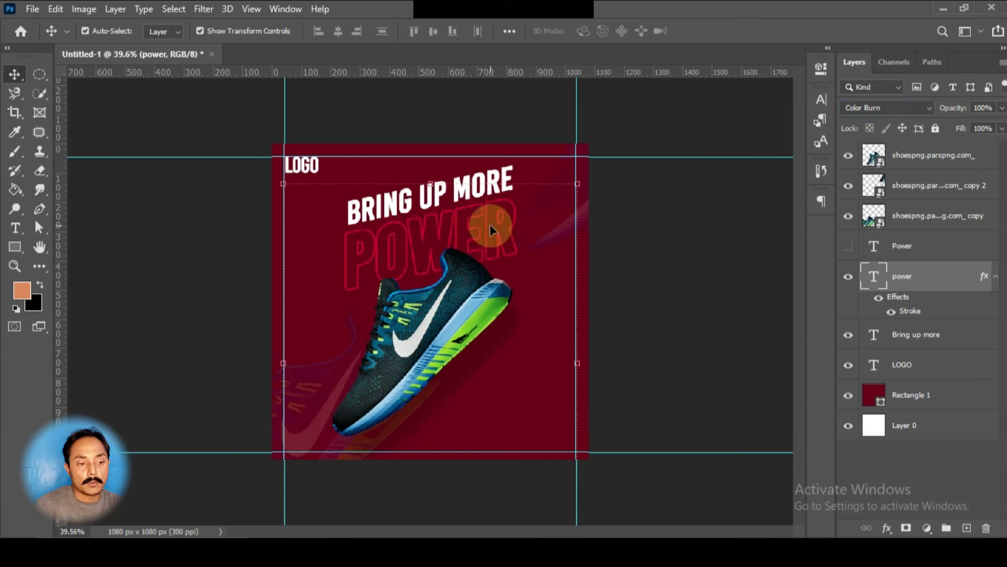
key(shift+Right)
key(shift+Right)
key(Right)
key(Right)
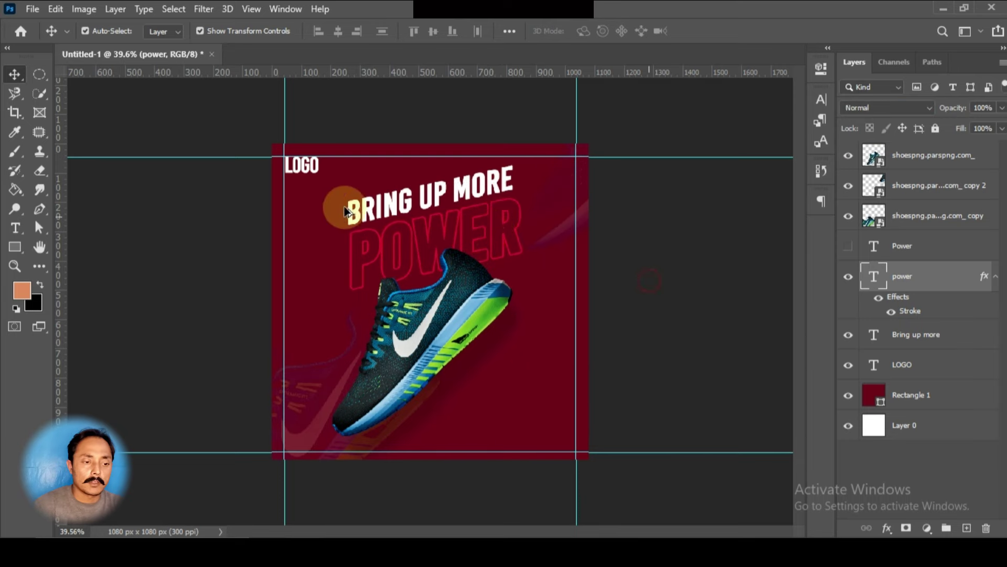
Step: Nudge the slanted BRING UP MORE text slightly down, closer to the POWER outline
scroll(345, 207, up, 3)
click(478, 158)
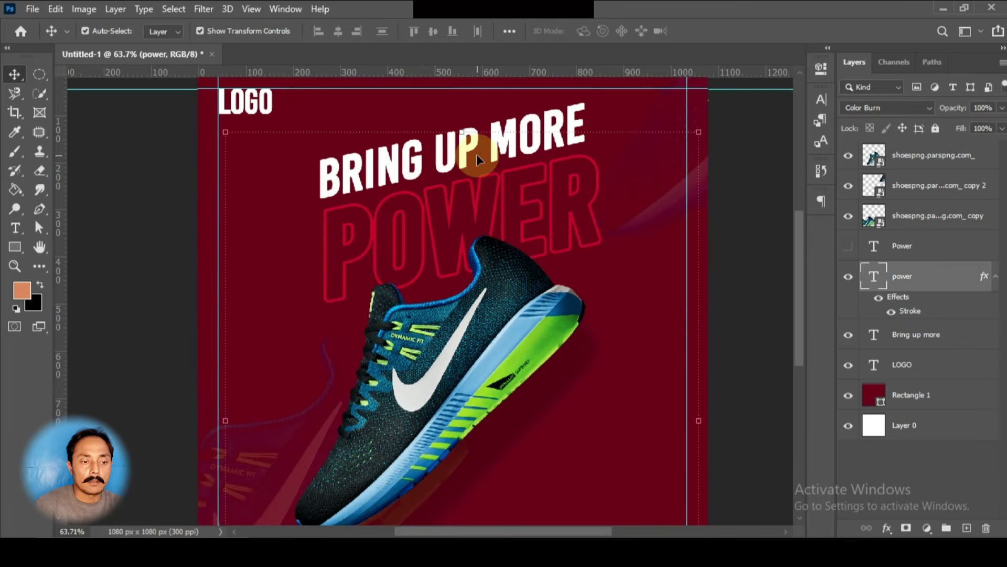
click(565, 113)
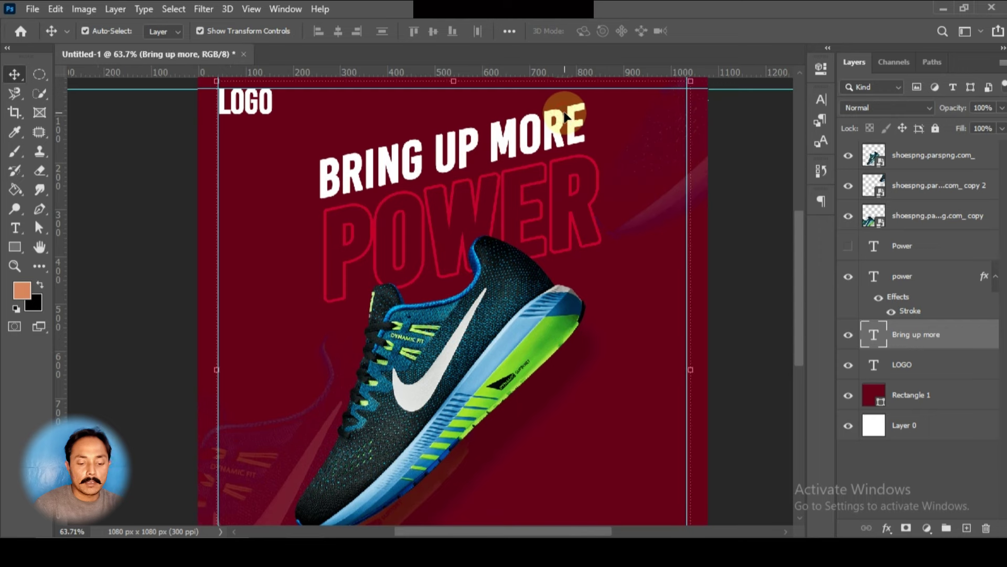
click(742, 234)
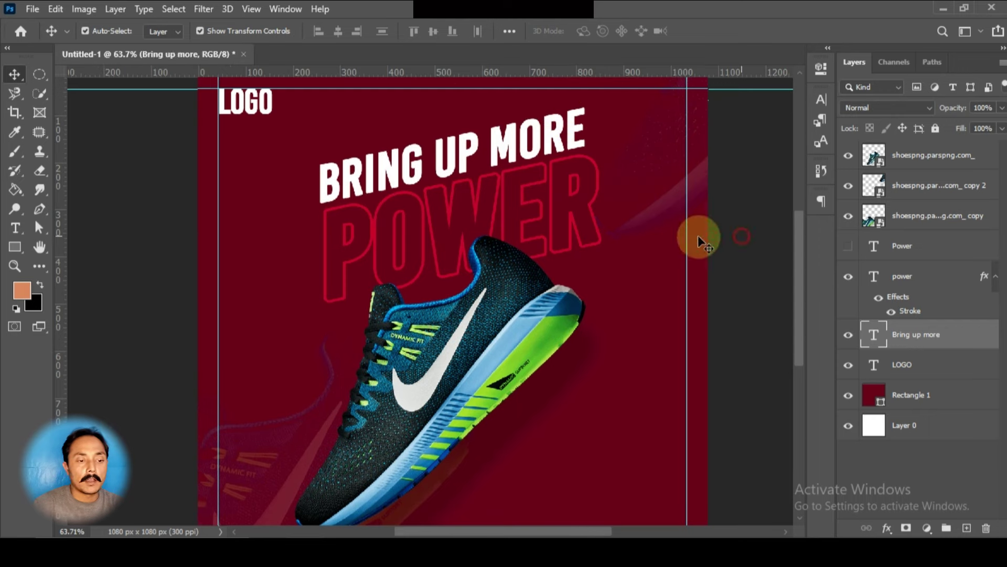
Step: Draw a rectangle about 260 x 104 px over the word BRING and fill it with the recently used crimson
click(14, 247)
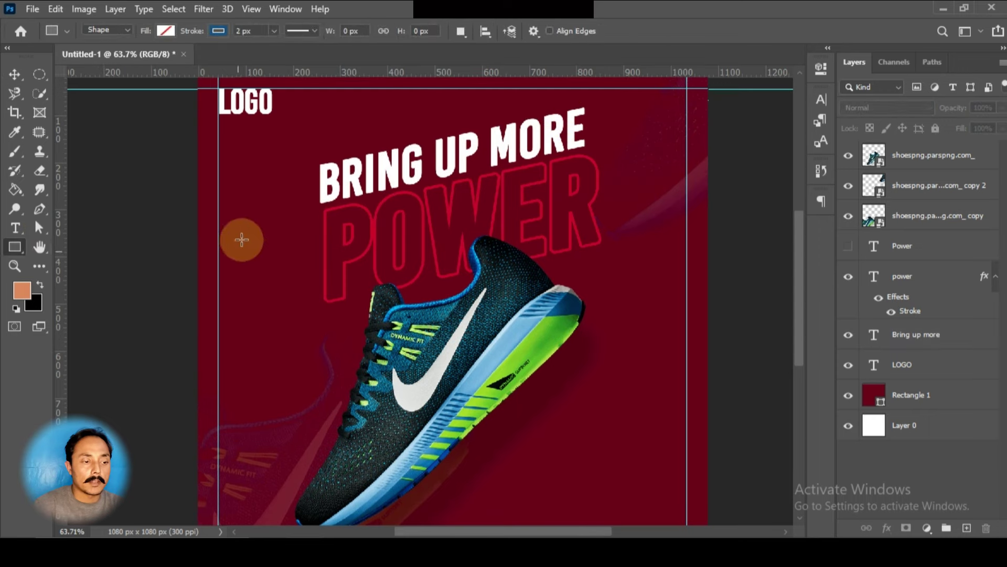
drag(310, 159, 433, 206)
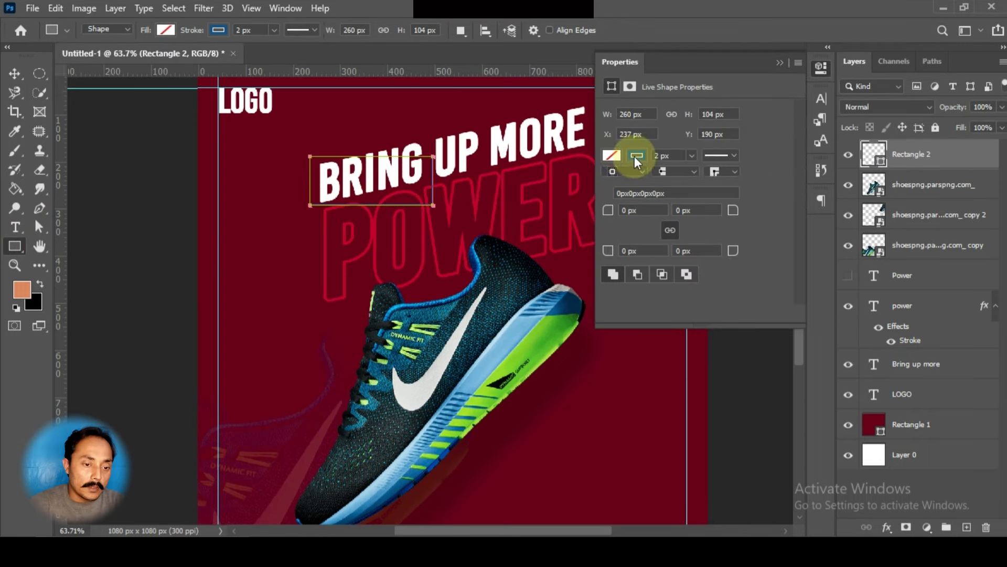
click(613, 156)
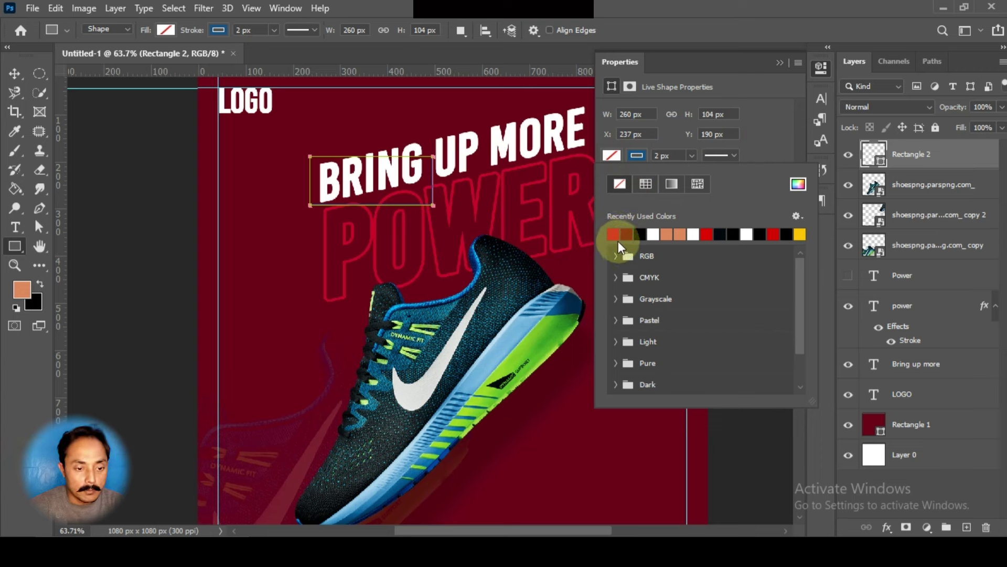
click(614, 234)
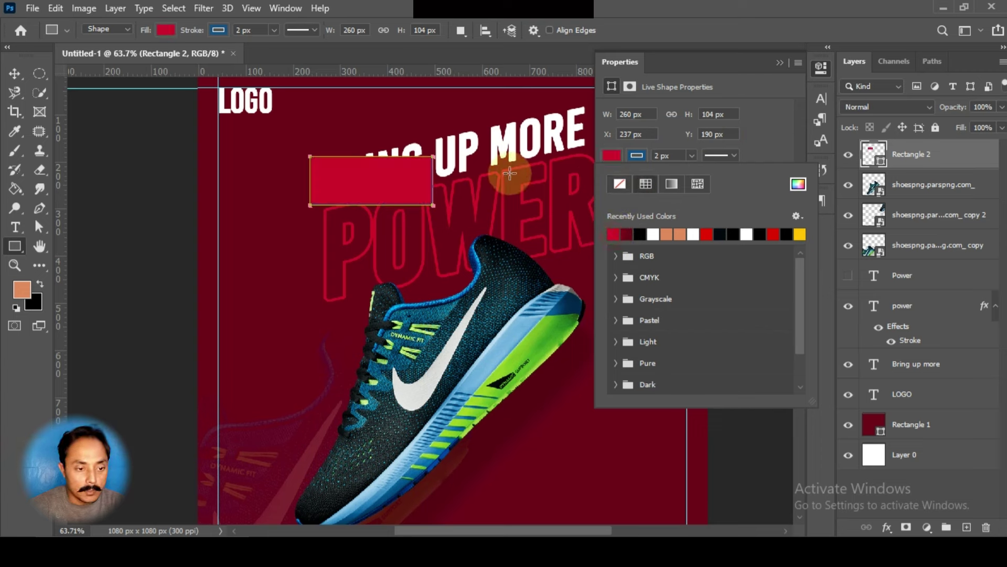
click(780, 63)
Step: Skew the crimson rectangle vertically by about -12.6° to match the headline's slant, accepting conversion to a regular path
key(ctrl+t)
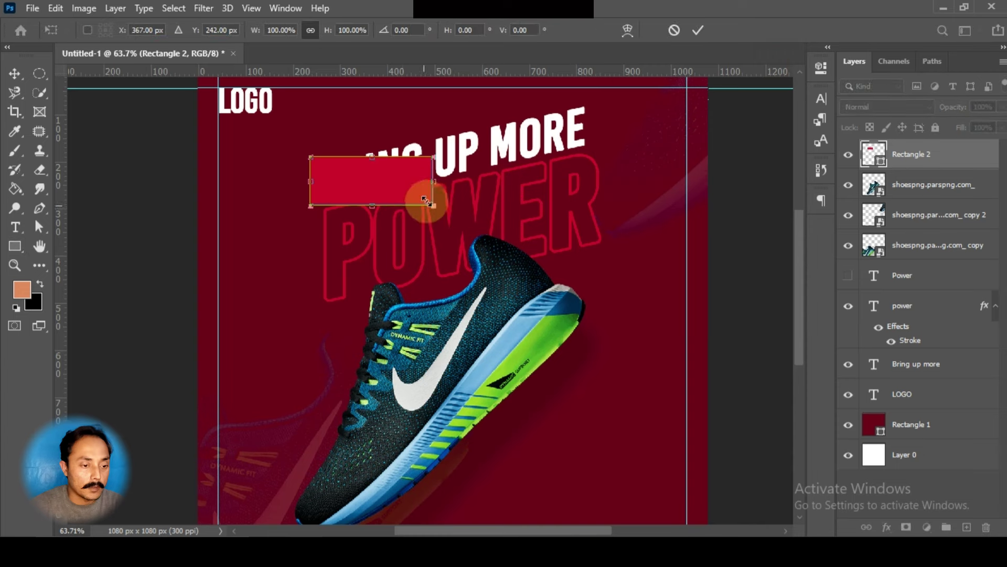
right_click(424, 193)
click(446, 245)
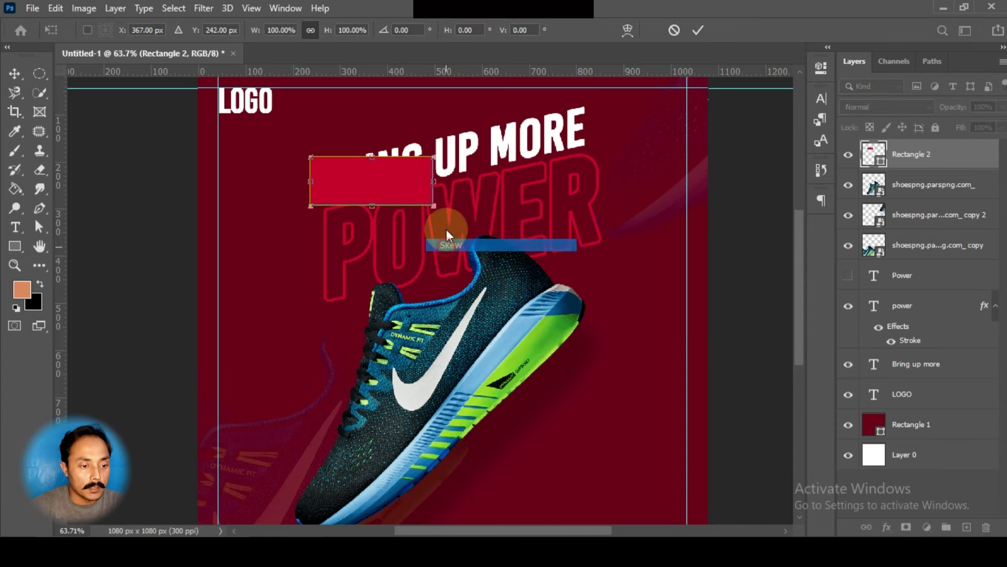
drag(437, 186, 436, 155)
drag(310, 179, 310, 185)
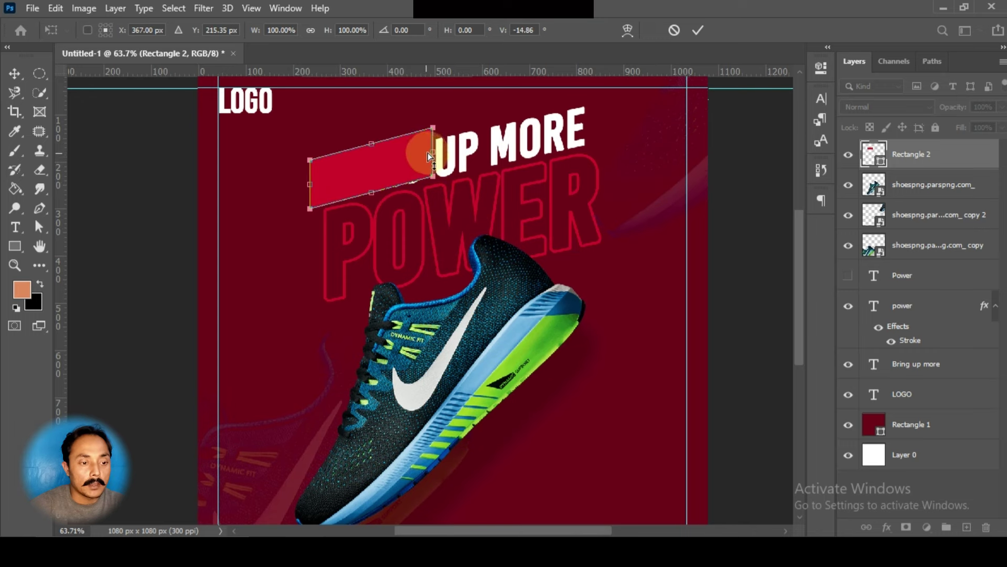
drag(432, 155, 432, 160)
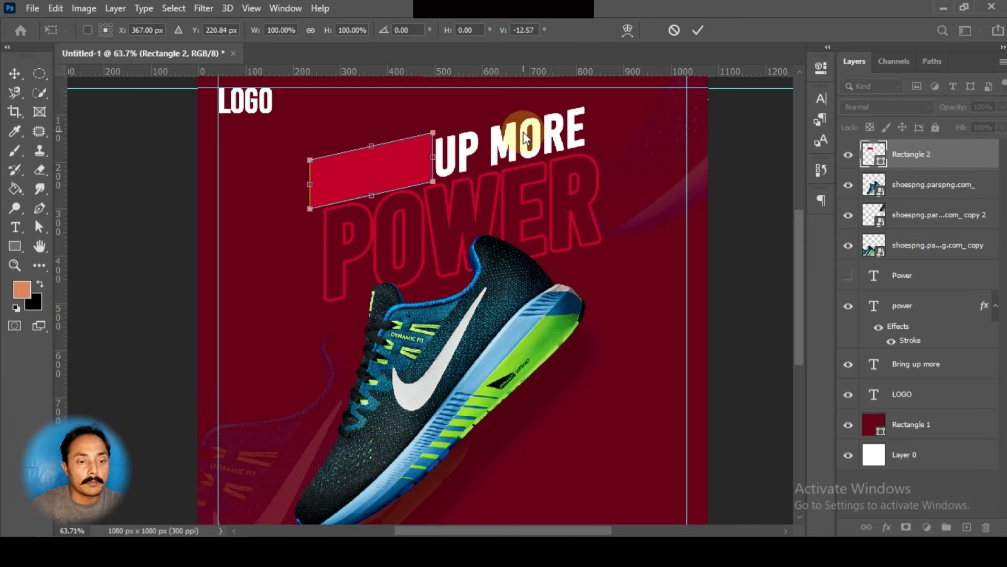
click(474, 183)
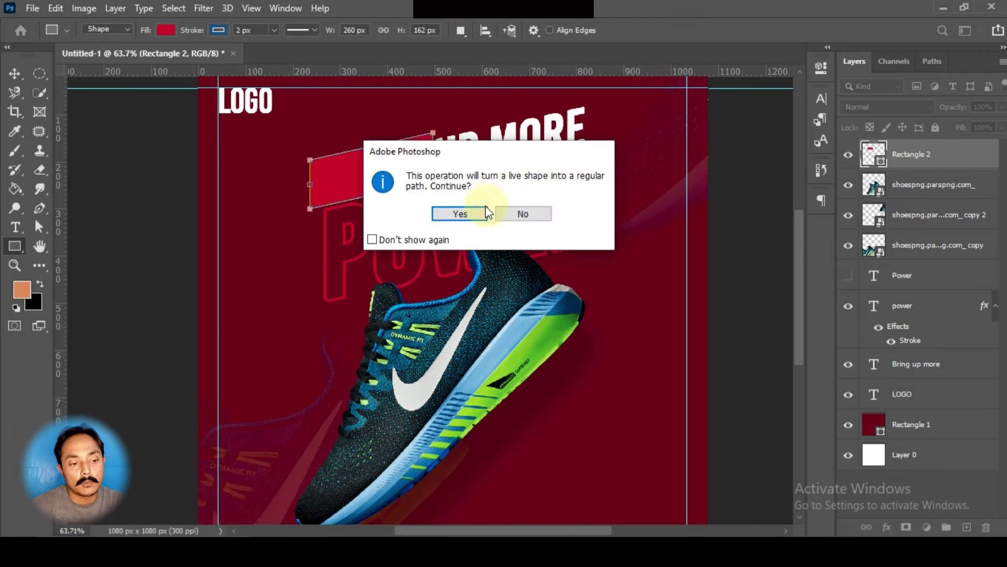
click(459, 214)
Step: Try placing the slanted rectangle behind the headline text and dragging it toward UP MORE, and undo both changes
drag(908, 153, 899, 395)
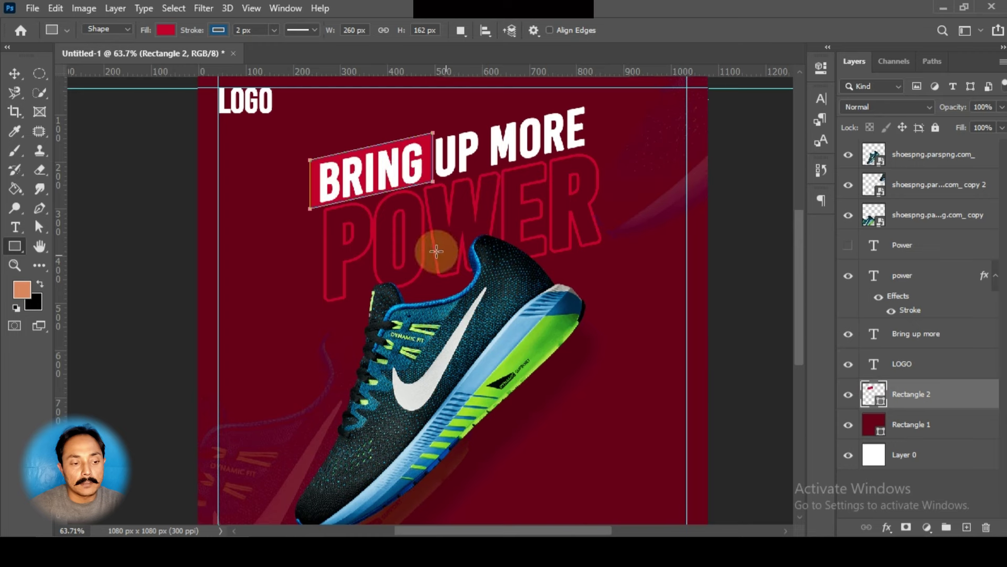
key(v)
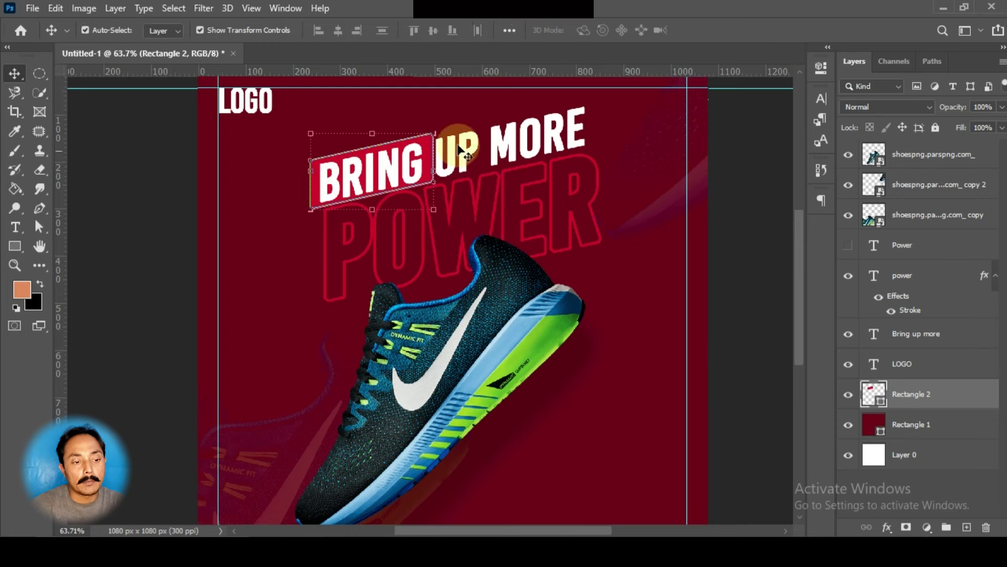
drag(435, 171, 598, 160)
key(ctrl+z)
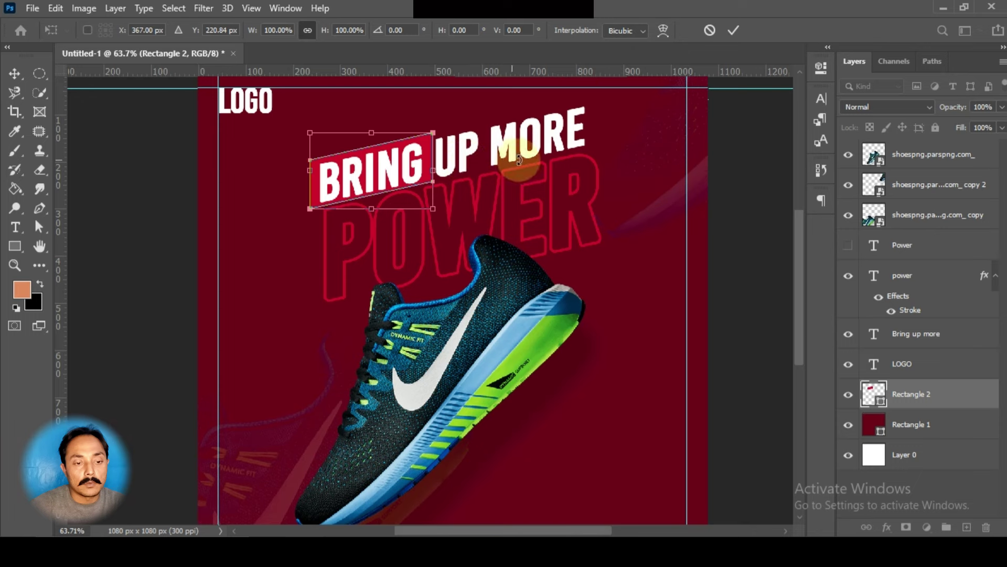
click(710, 30)
key(ctrl+z)
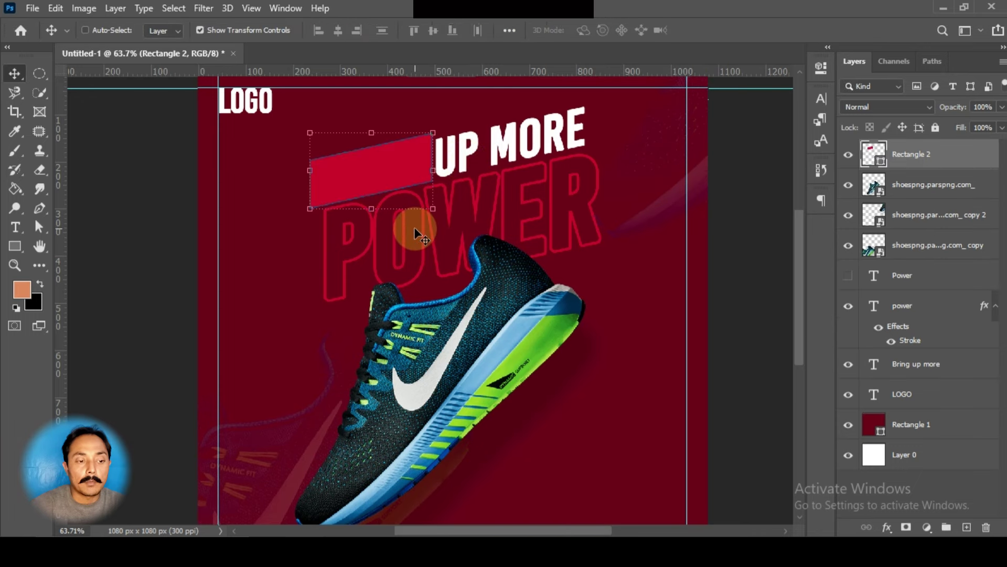
Step: Widen the crimson rectangle to about 596 px and skew it vertically by about -12.9° to follow the headline's slant
drag(424, 225, 595, 180)
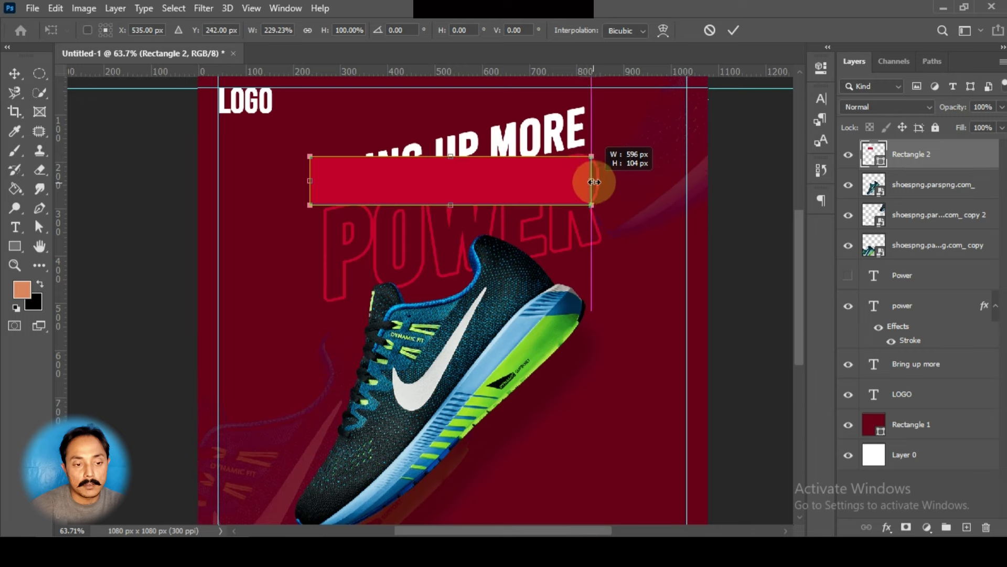
right_click(568, 187)
click(590, 237)
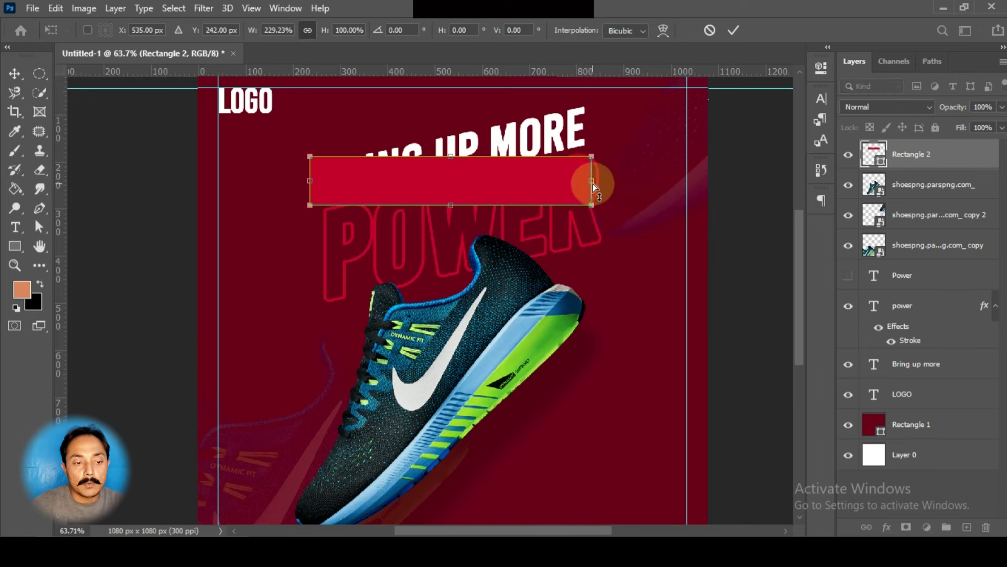
drag(591, 180, 596, 128)
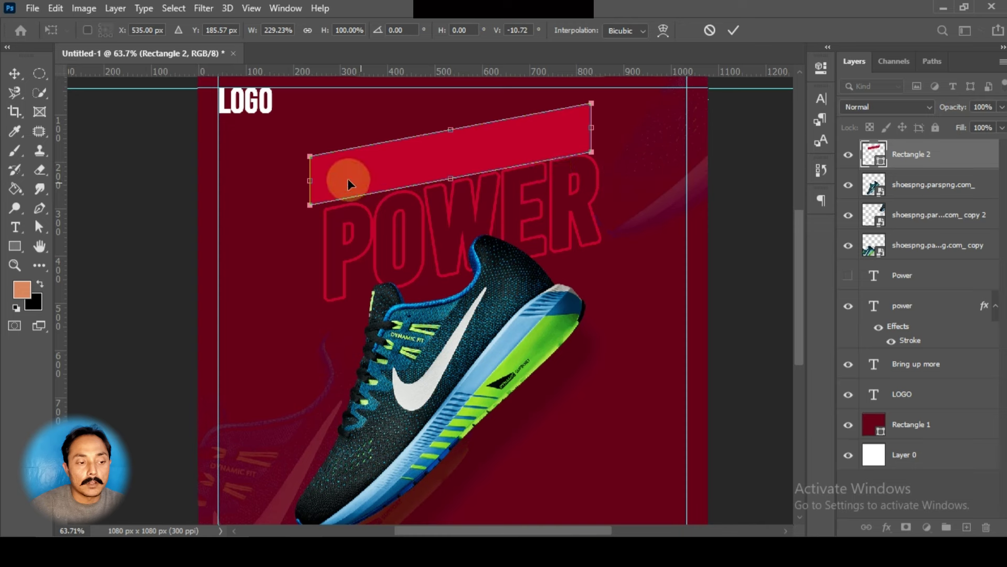
drag(308, 181, 316, 195)
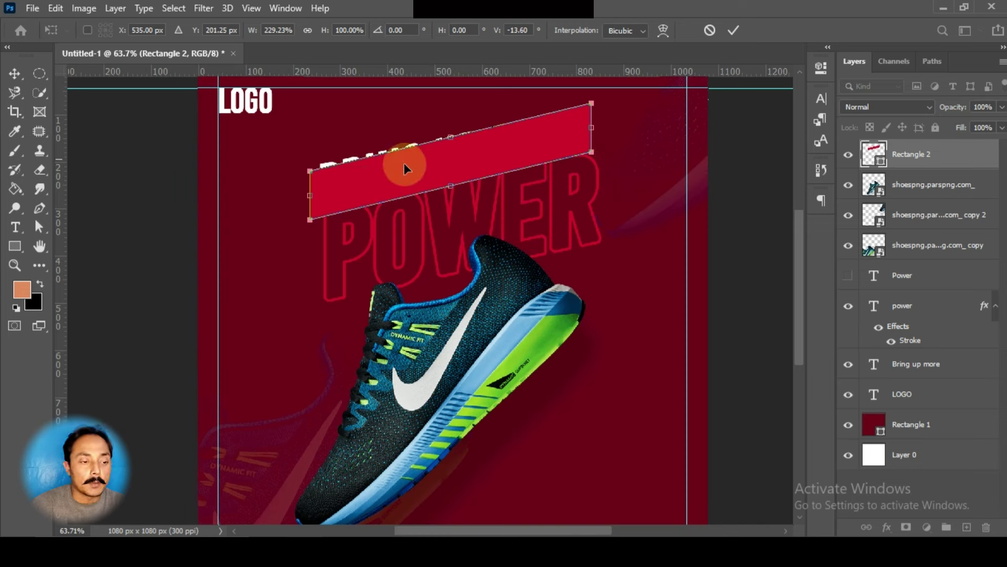
drag(310, 199, 313, 190)
drag(592, 128, 591, 125)
Step: Nudge the skewed rectangle about 13 px right and 14 px up over the BRING UP MORE text and apply the transform
key(shift+Right)
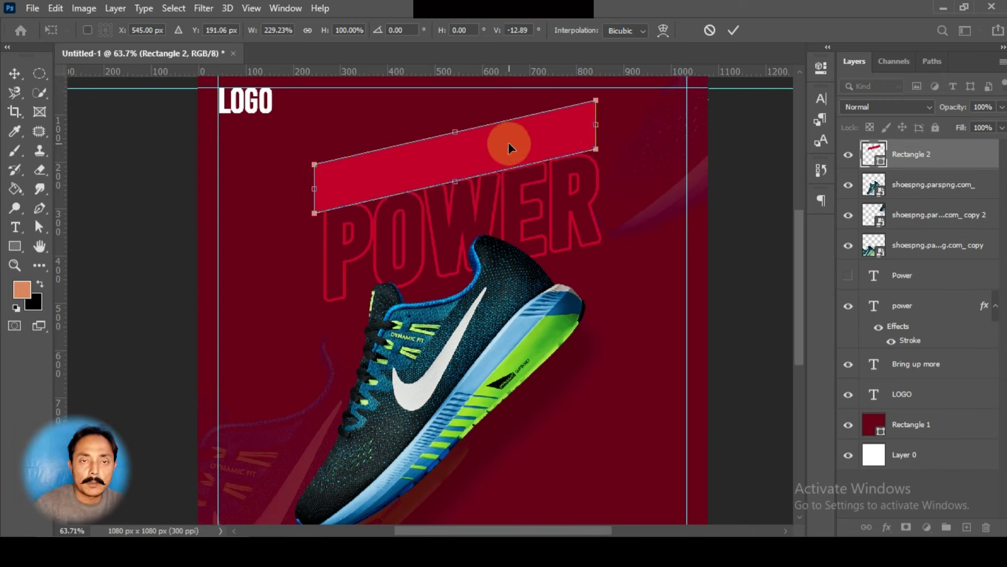
key(Up)
key(Up)
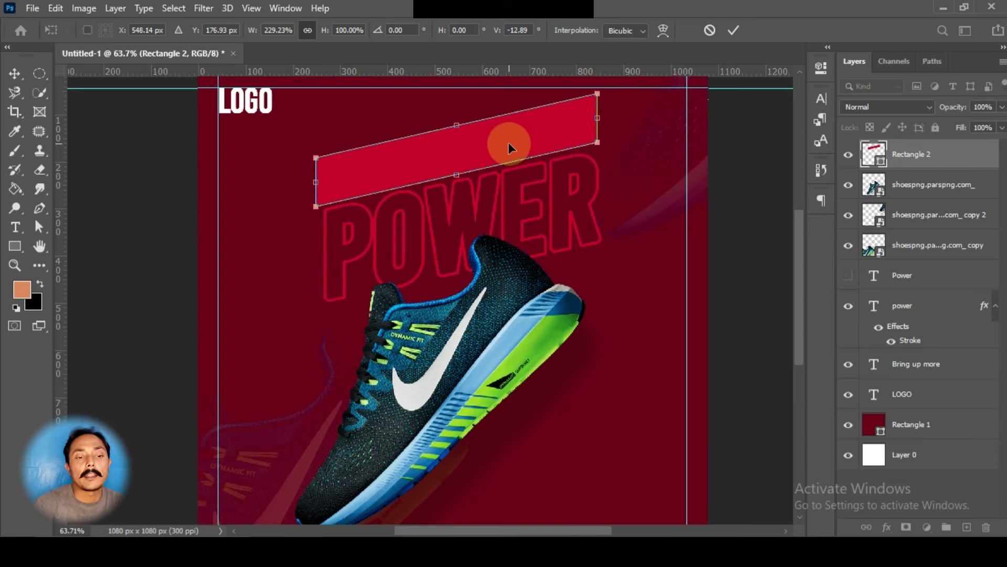
click(733, 30)
Step: Move the slanted rectangle's layer below the LOGO and headline text layers, directly above Rectangle 1
scroll(563, 415, up, 1)
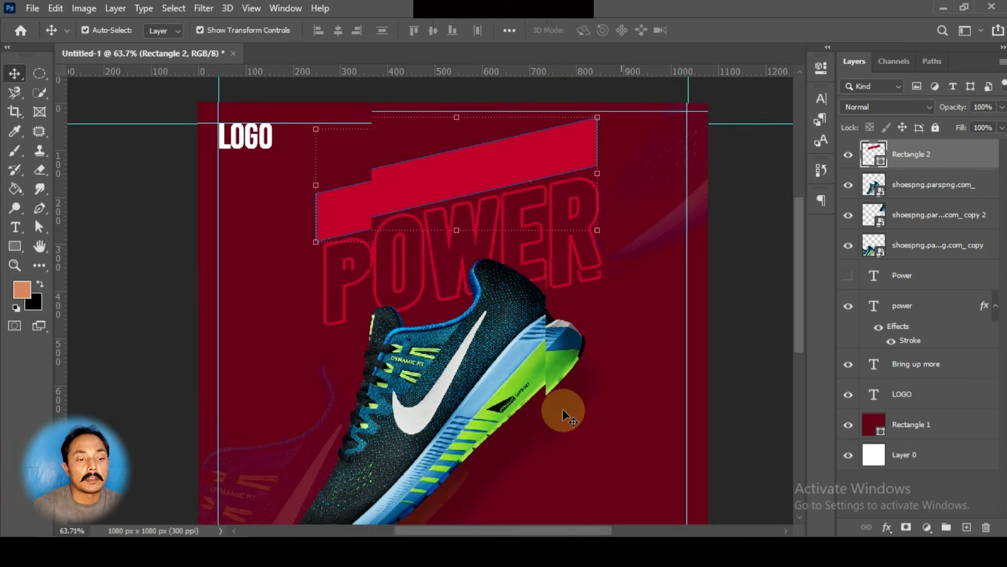
scroll(563, 414, up, 1)
drag(909, 160, 900, 410)
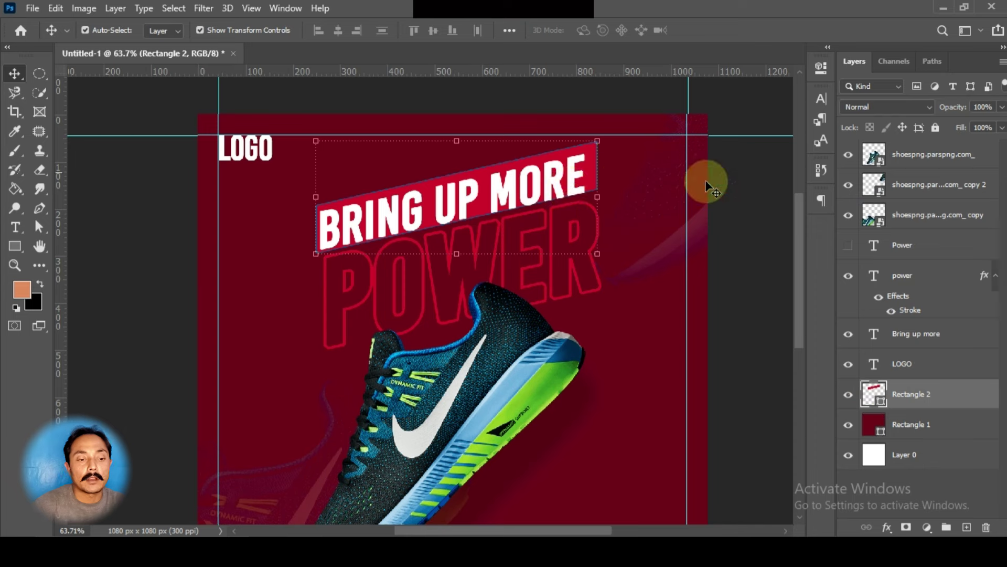
Step: Skew the crimson rectangle a further -1.2° or so vertically to fit the BRING UP MORE text, and apply it
click(621, 171)
click(593, 173)
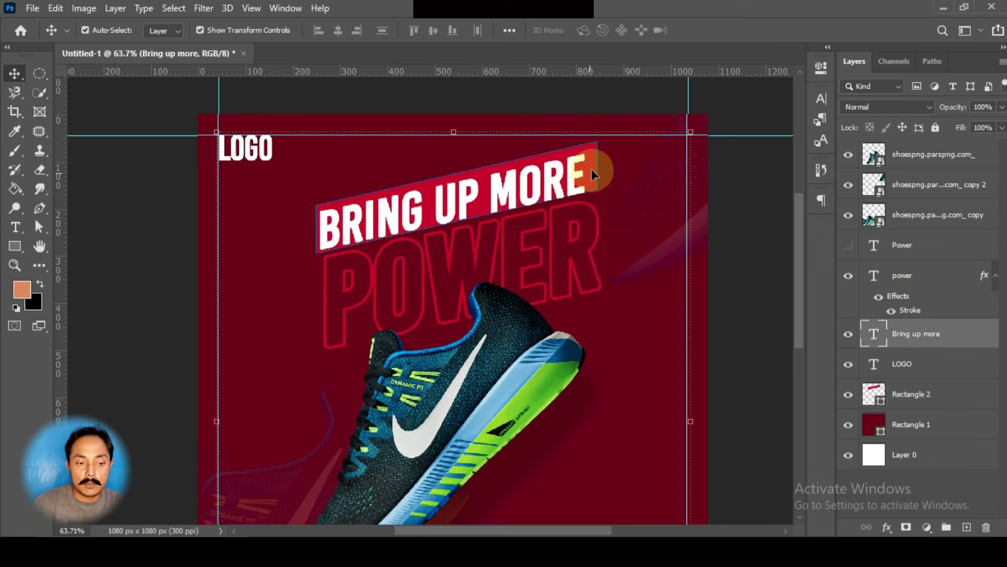
click(600, 163)
click(591, 170)
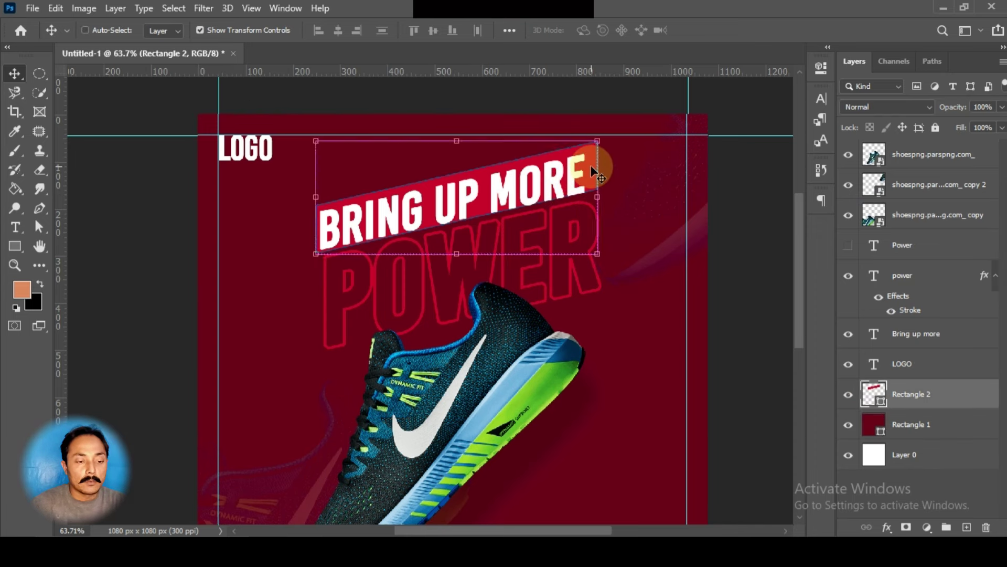
key(ctrl+t)
right_click(592, 170)
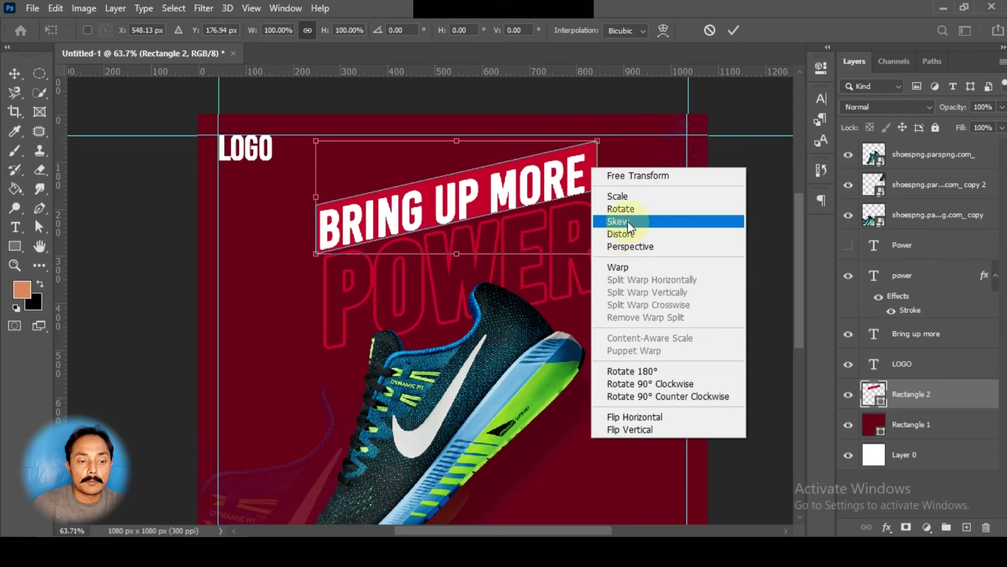
click(612, 223)
drag(599, 202, 598, 199)
drag(315, 231, 315, 236)
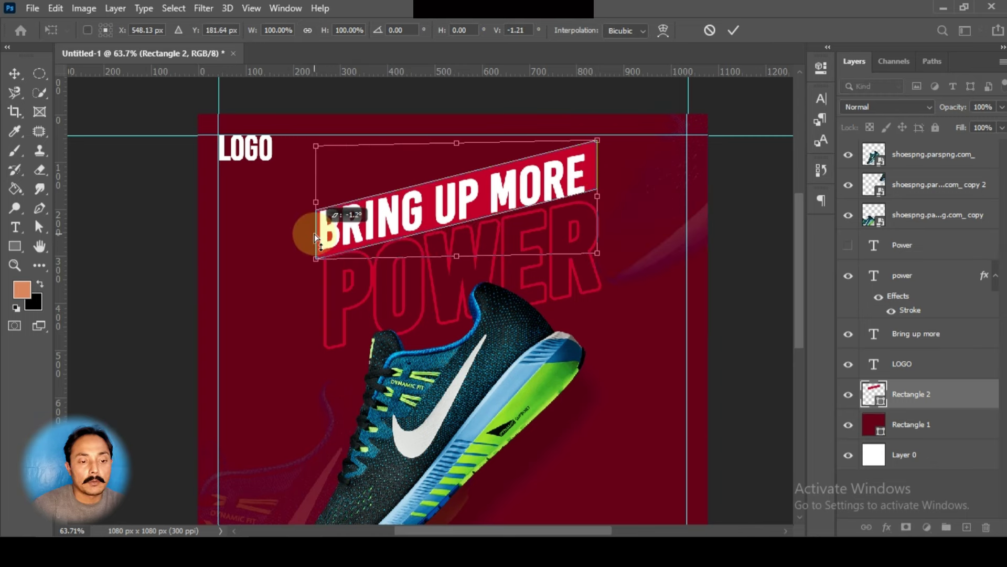
click(733, 30)
Step: Skew the BRING UP MORE text vertically by about -2.7° to run parallel to the crimson rectangle
click(564, 167)
key(ctrl+t)
right_click(529, 178)
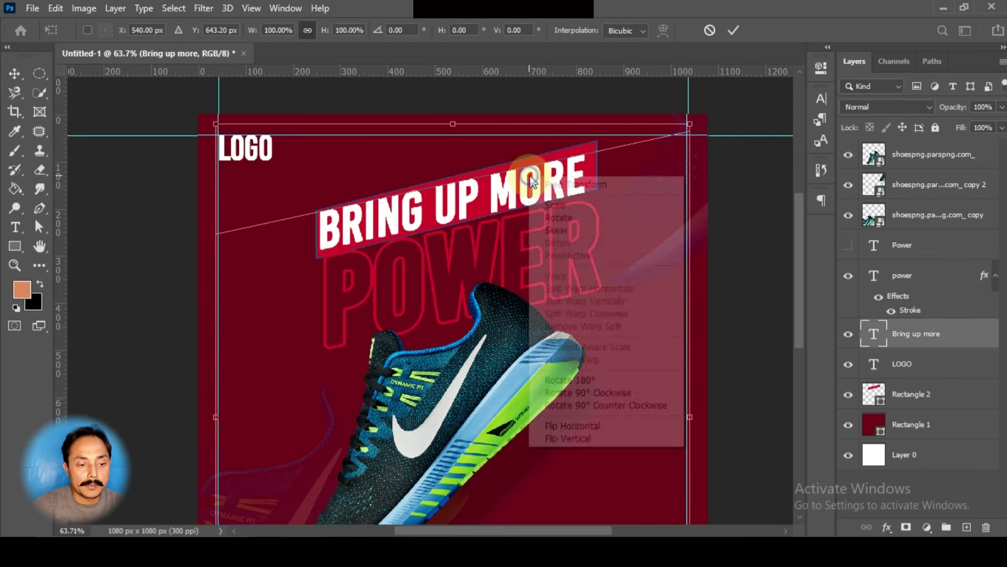
click(575, 236)
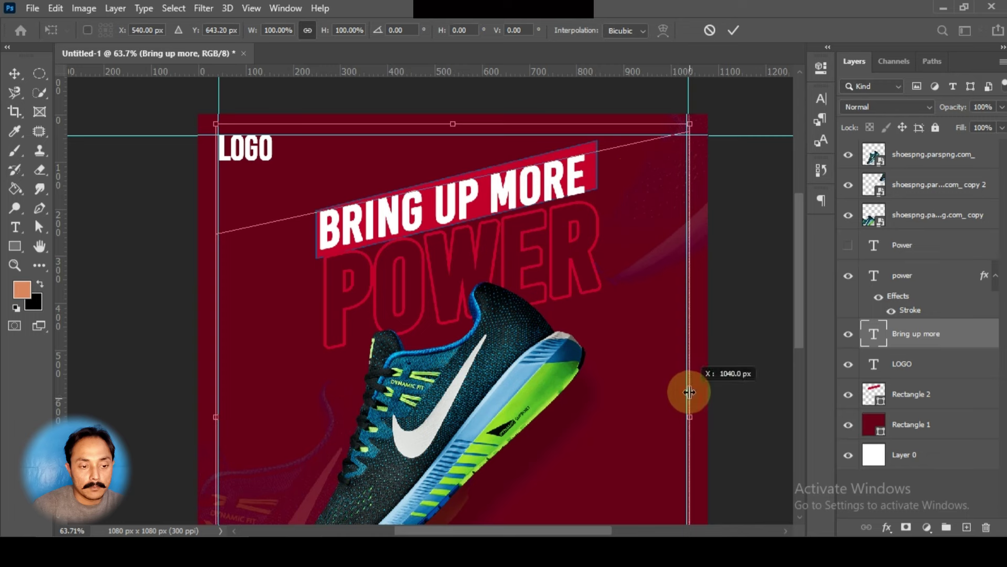
drag(690, 378, 688, 412)
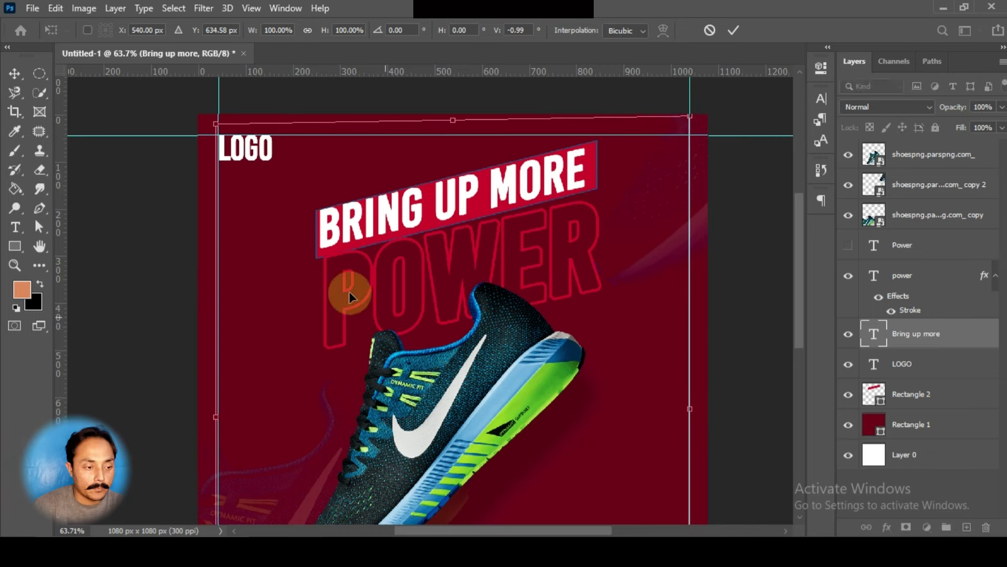
drag(215, 362, 215, 371)
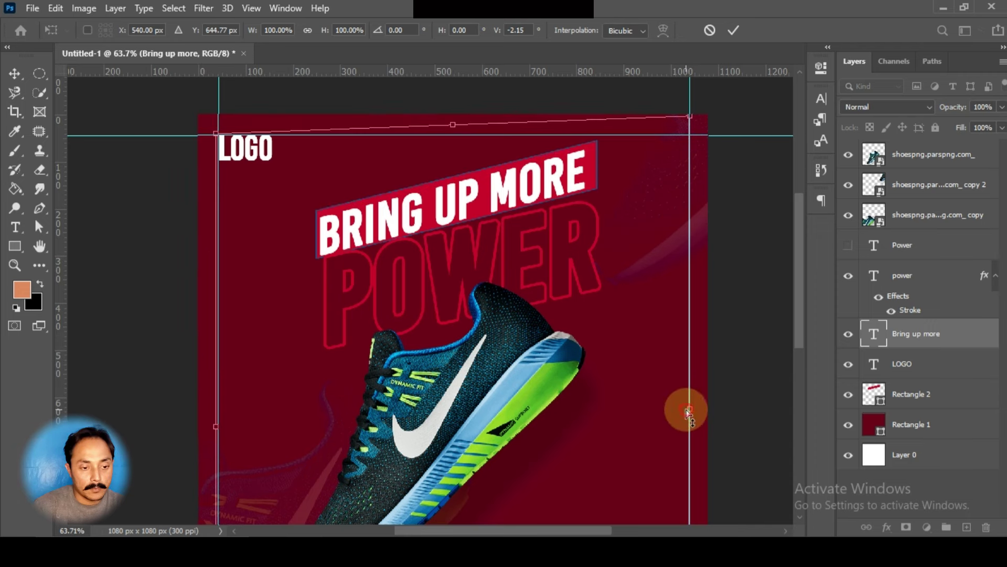
drag(688, 413, 690, 409)
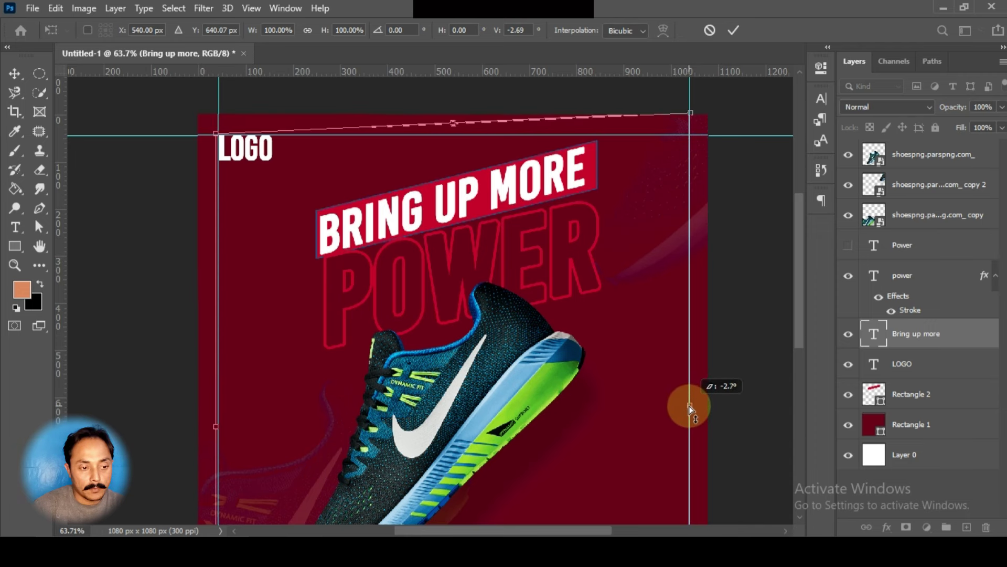
click(735, 34)
Step: Nudge the BRING UP MORE text about 6 px to the right to centre it in the crimson rectangle
click(551, 187)
click(580, 182)
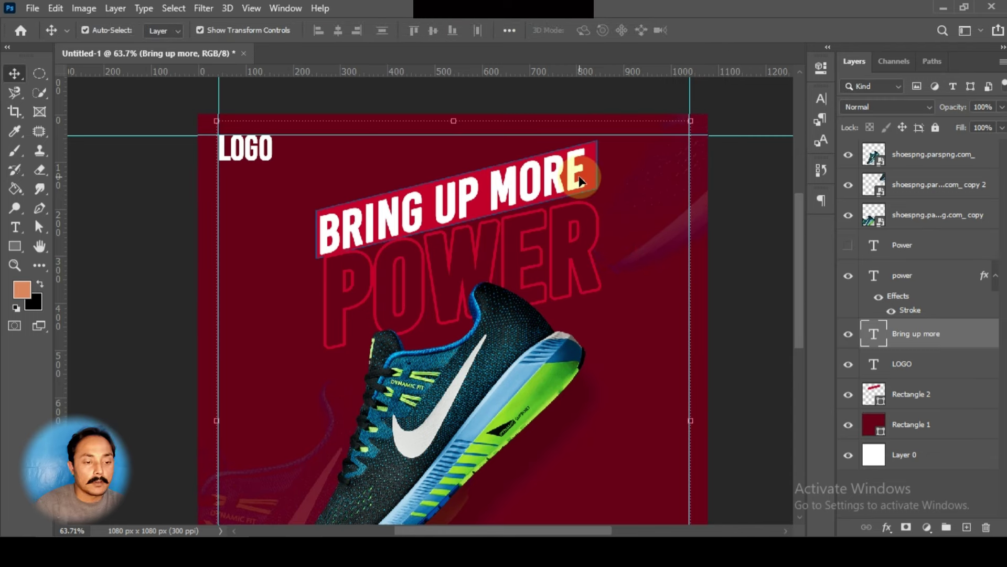
key(Right)
key(Right)
key(Right)
key(Right)
key(Right)
key(Right)
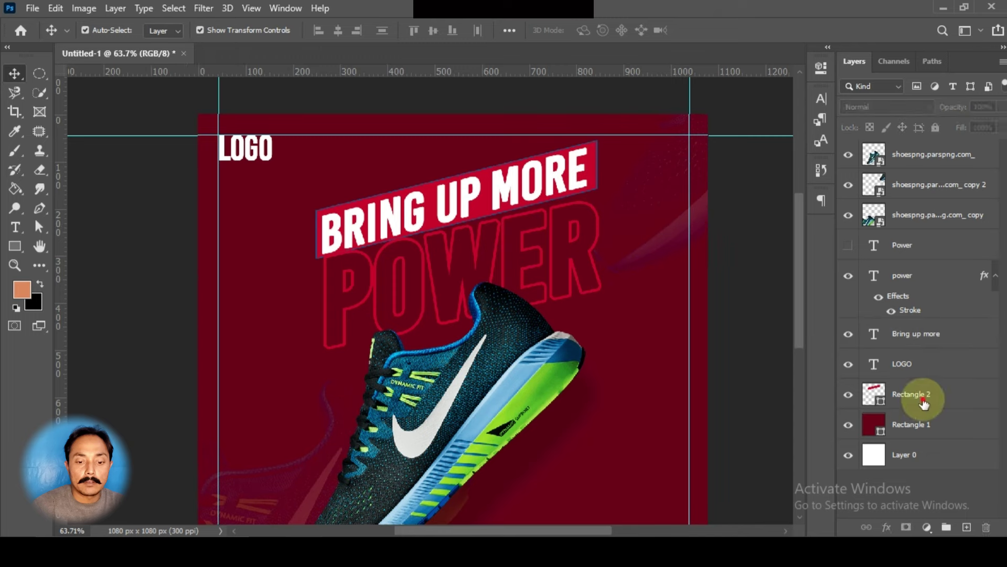
Step: Set the slanted crimson rectangle's stroke to no color
click(903, 395)
click(15, 265)
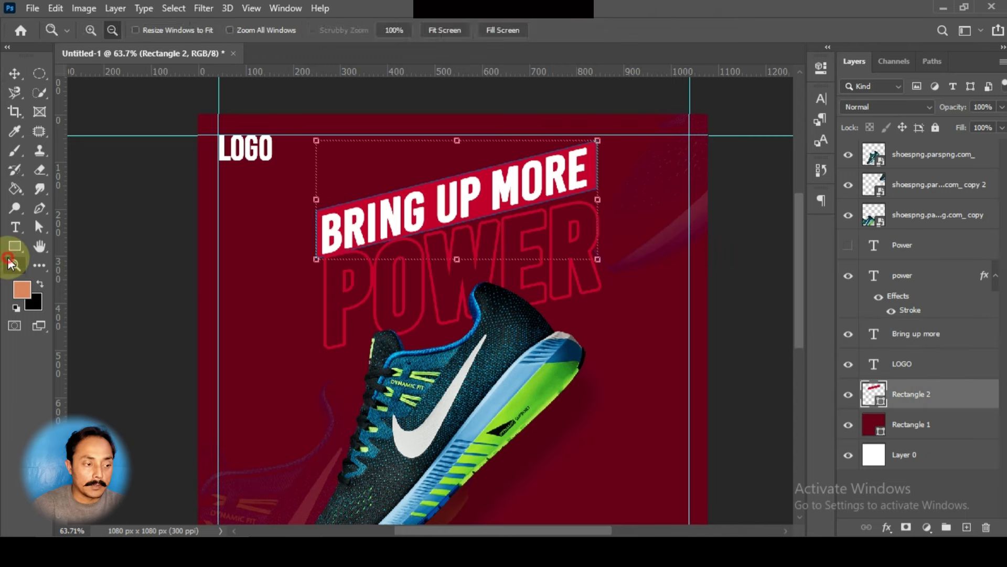
click(15, 246)
click(219, 30)
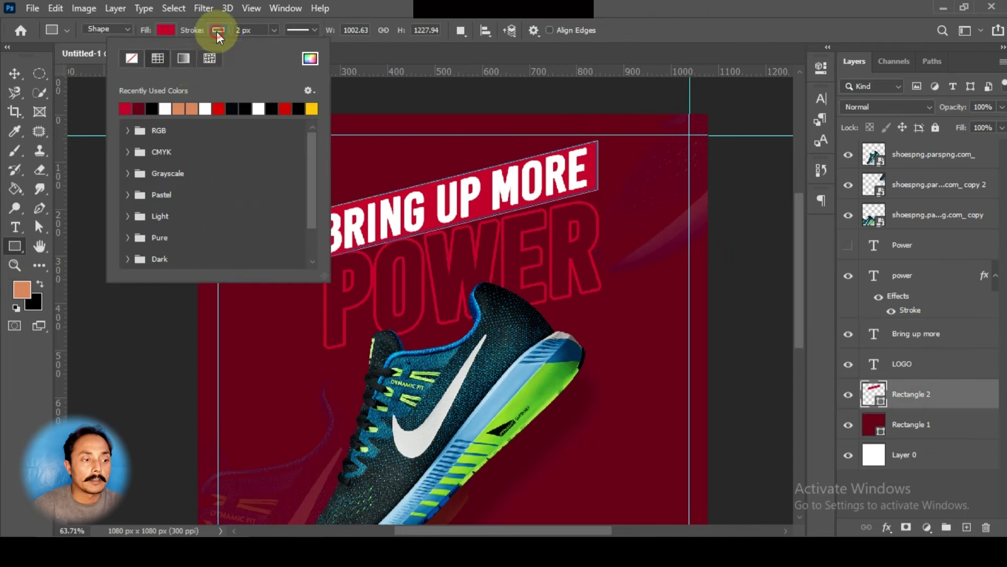
click(131, 58)
Step: Brighten the slanted rectangle's fill to the pinkish red ef0a4b
click(165, 30)
click(166, 30)
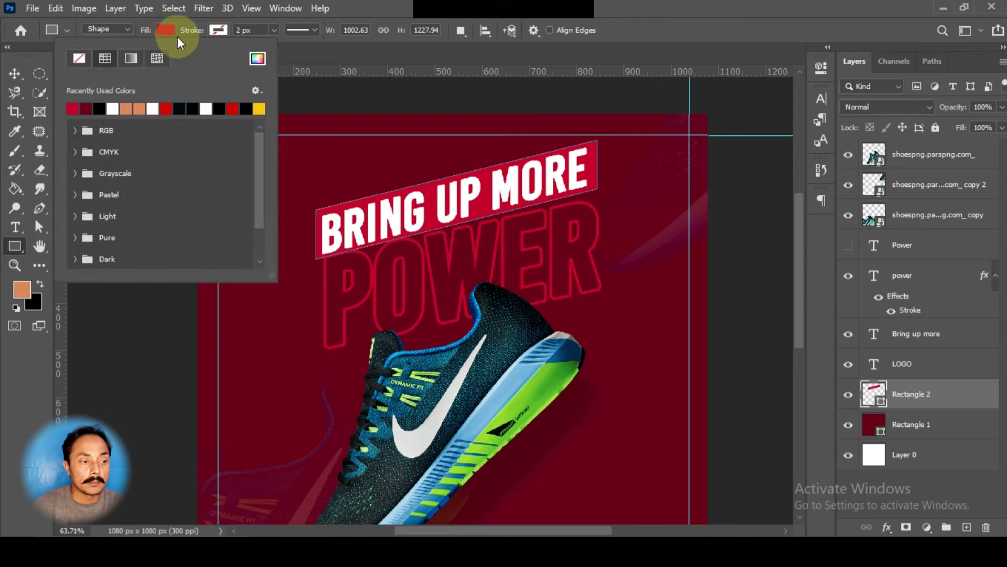
click(257, 58)
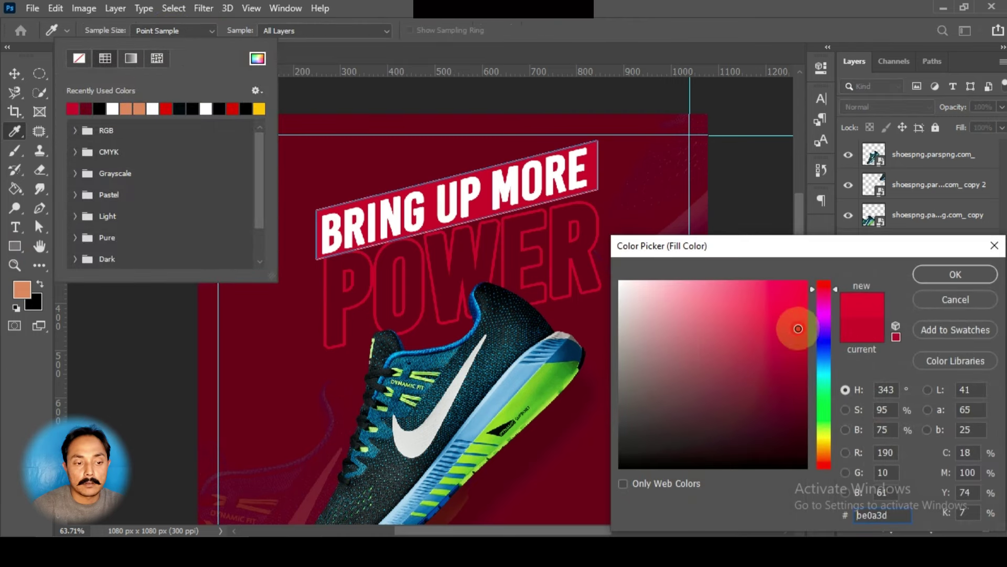
drag(798, 328, 799, 291)
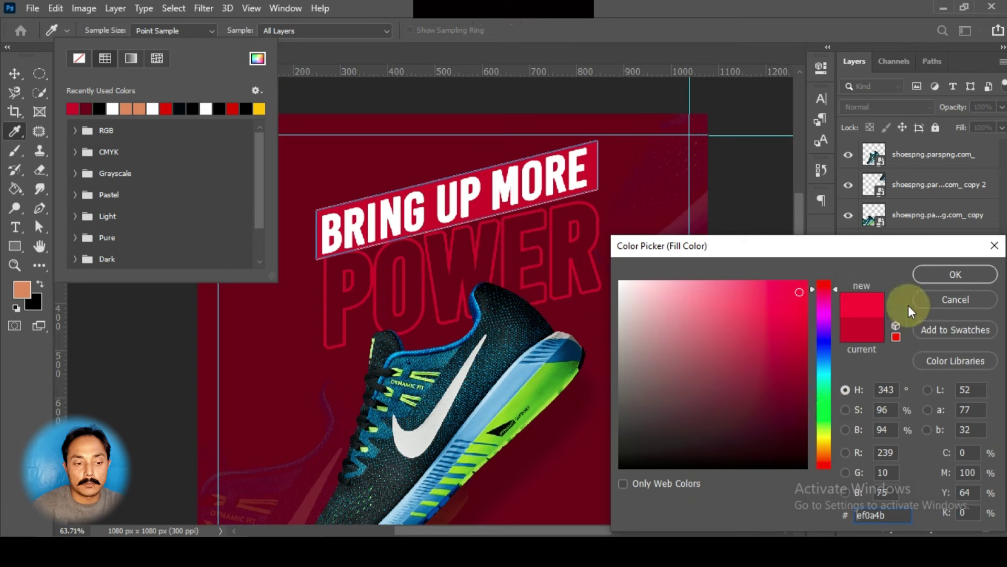
click(938, 275)
click(513, 243)
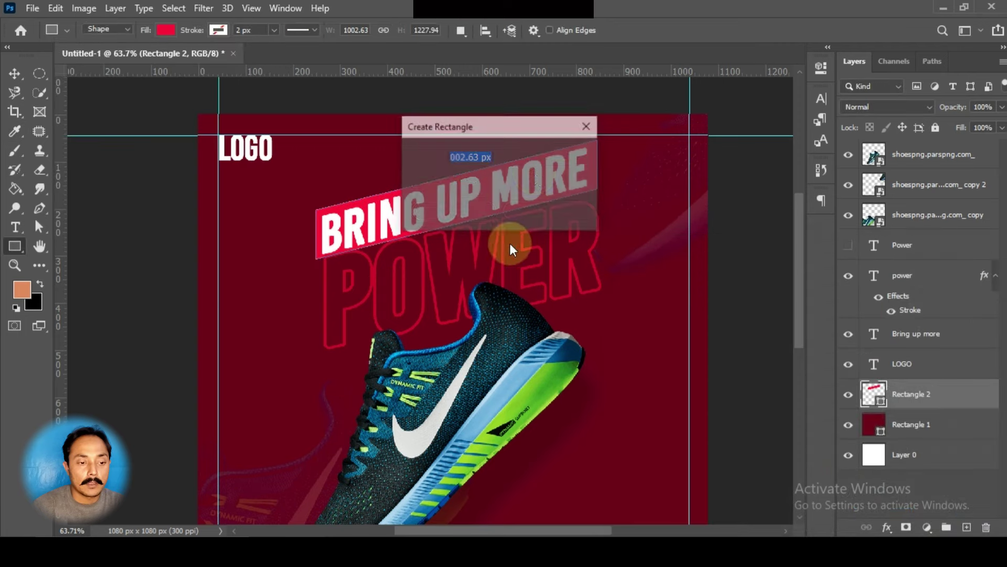
click(541, 212)
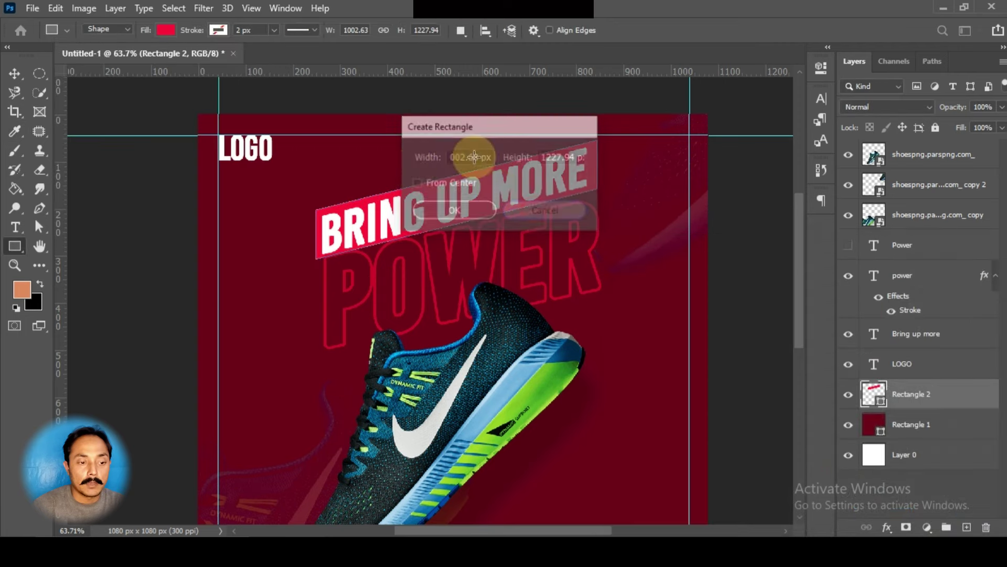
Step: Convert the slanted rectangle to a smart object and apply a Gaussian Blur of about 33 px for a glow behind the headline
click(204, 8)
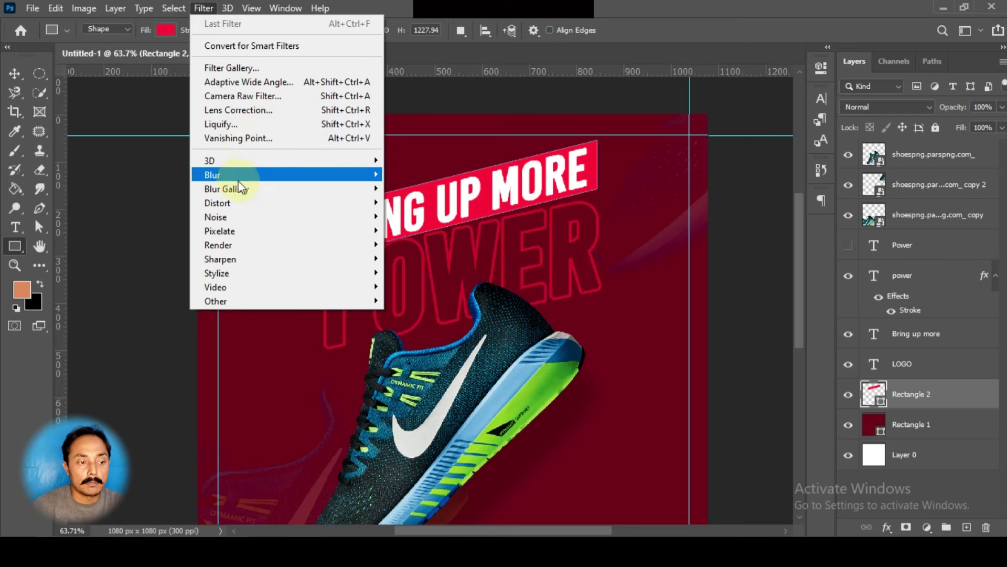
mouse_move(240, 178)
click(416, 234)
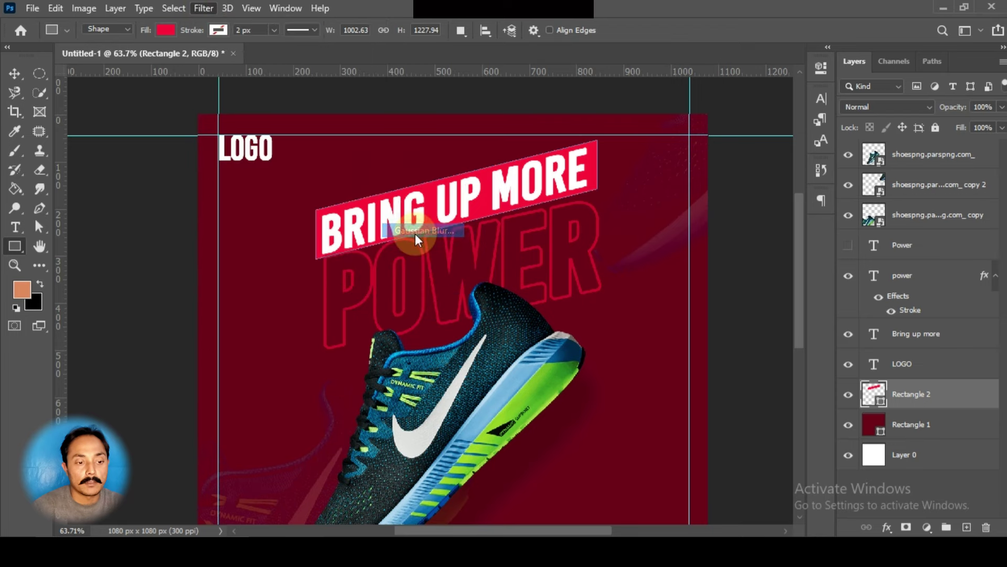
click(475, 213)
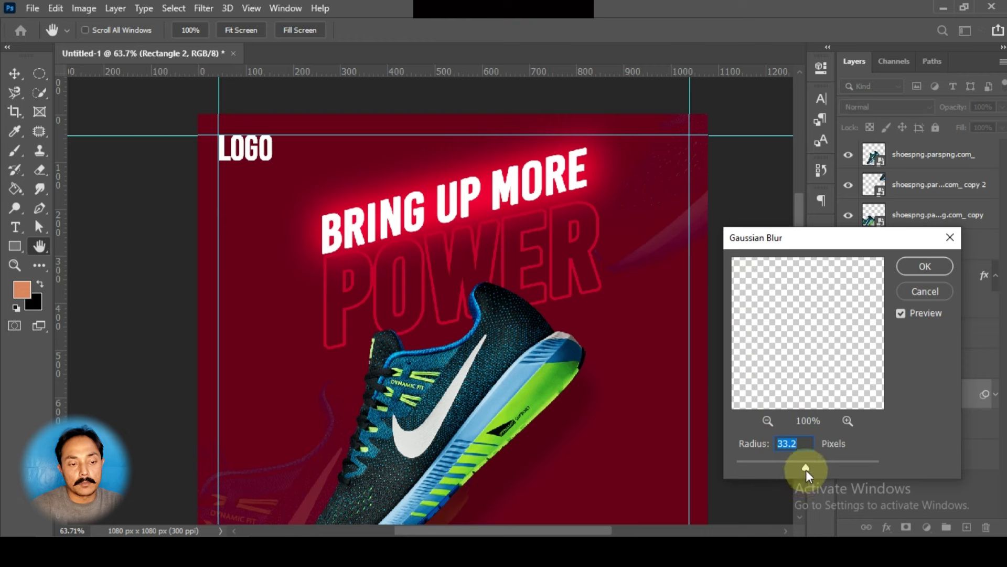
drag(799, 468, 808, 473)
click(939, 266)
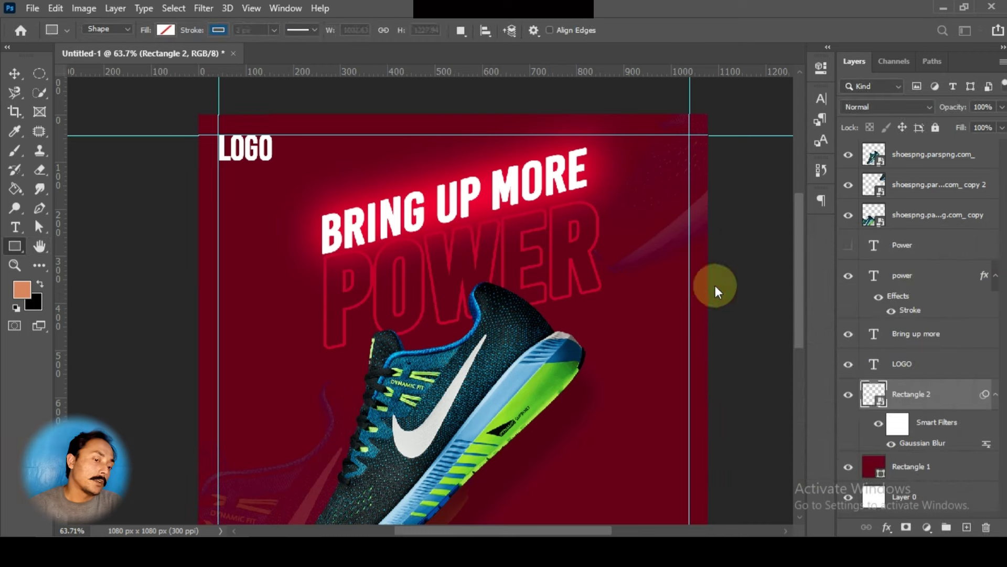
click(718, 292)
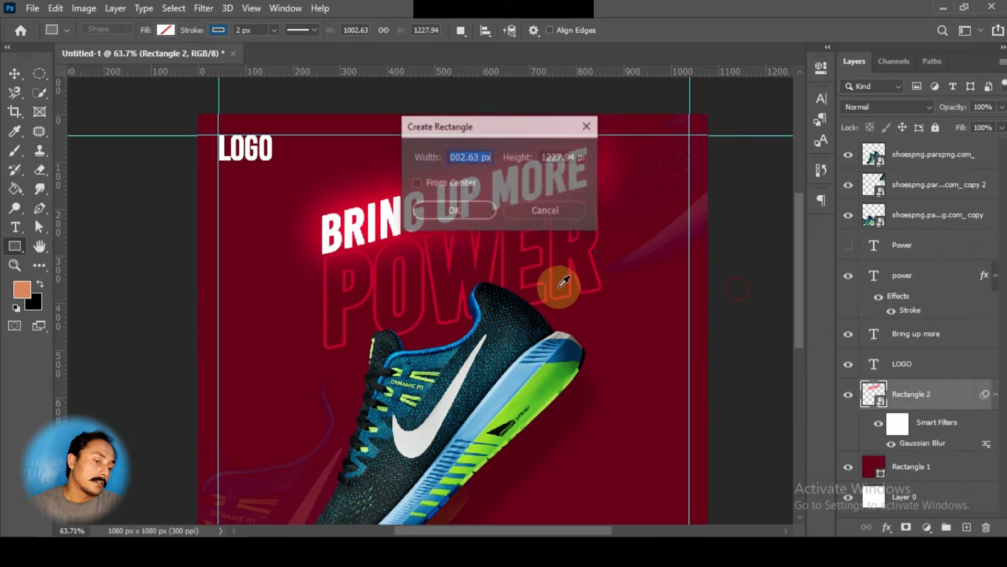
click(556, 212)
Step: Skew the outlined POWER text to a slightly steeper slant so it follows the BRING UP MORE line
scroll(531, 259, down, 3)
key(v)
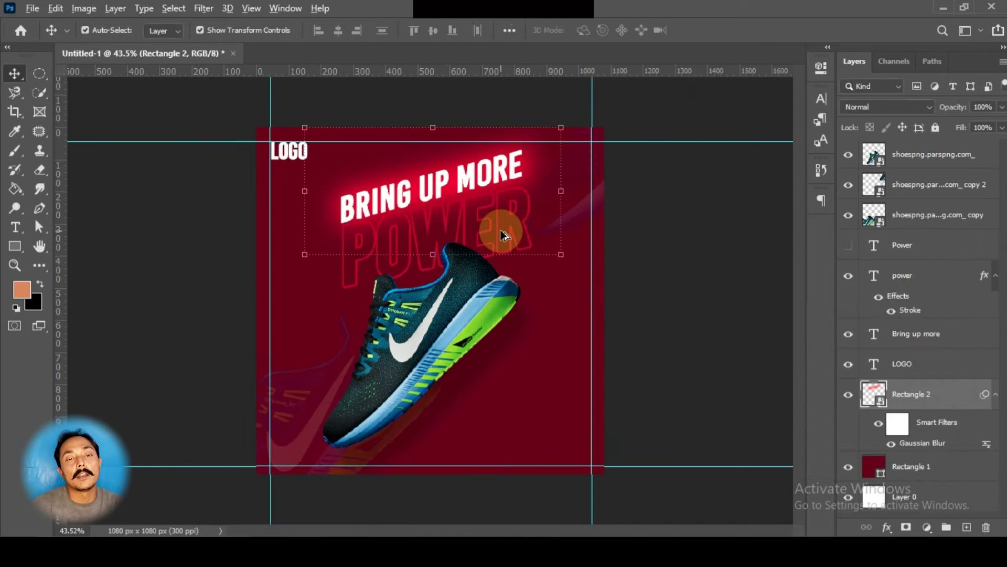
scroll(501, 234, up, 2)
click(704, 265)
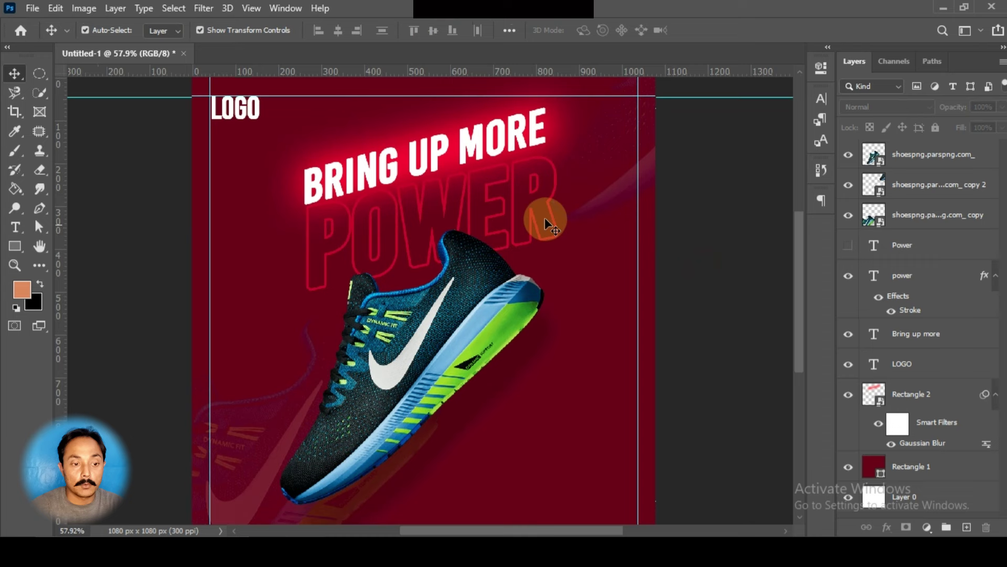
click(540, 190)
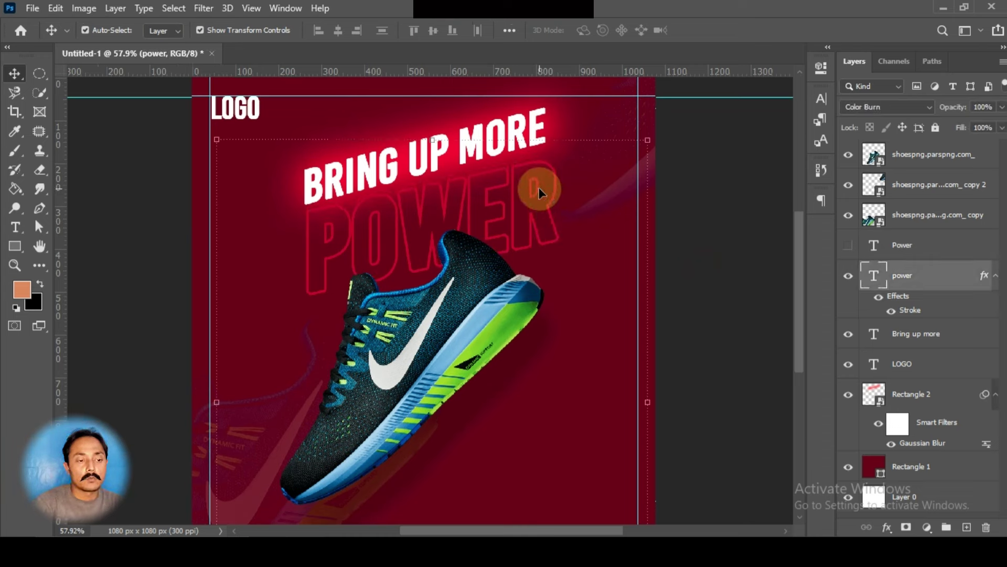
key(ctrl+t)
right_click(540, 192)
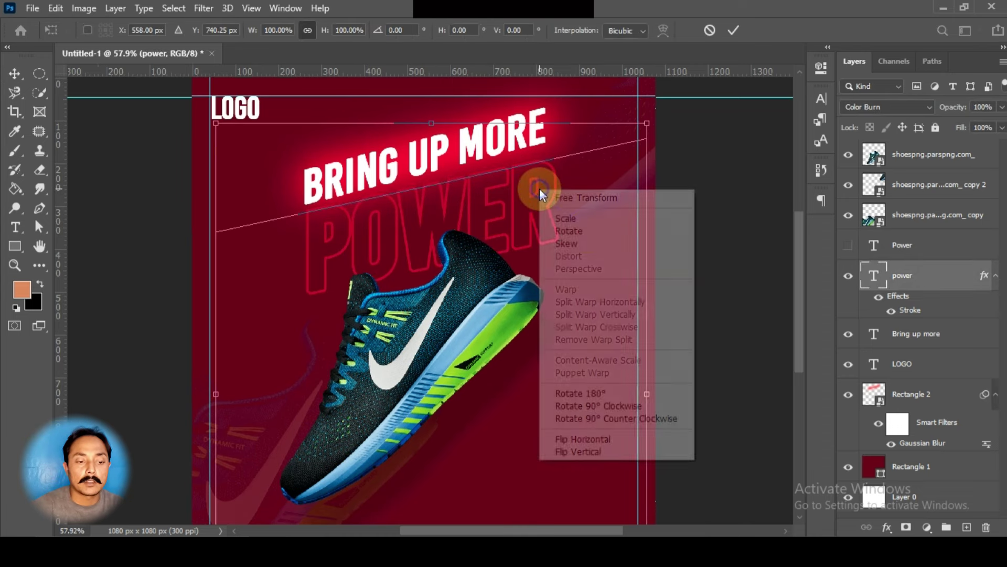
click(580, 246)
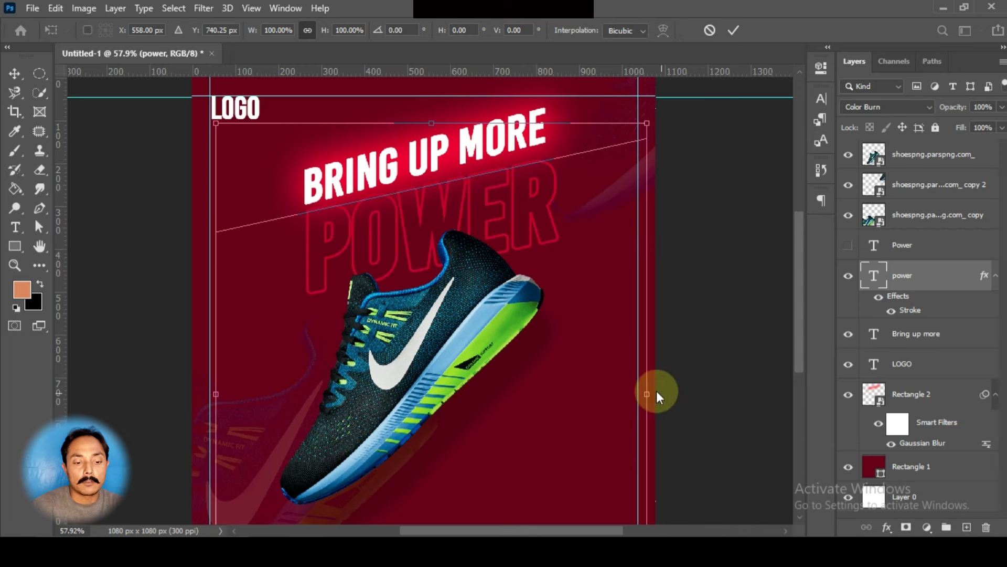
drag(650, 393, 646, 379)
drag(215, 396, 215, 405)
click(733, 33)
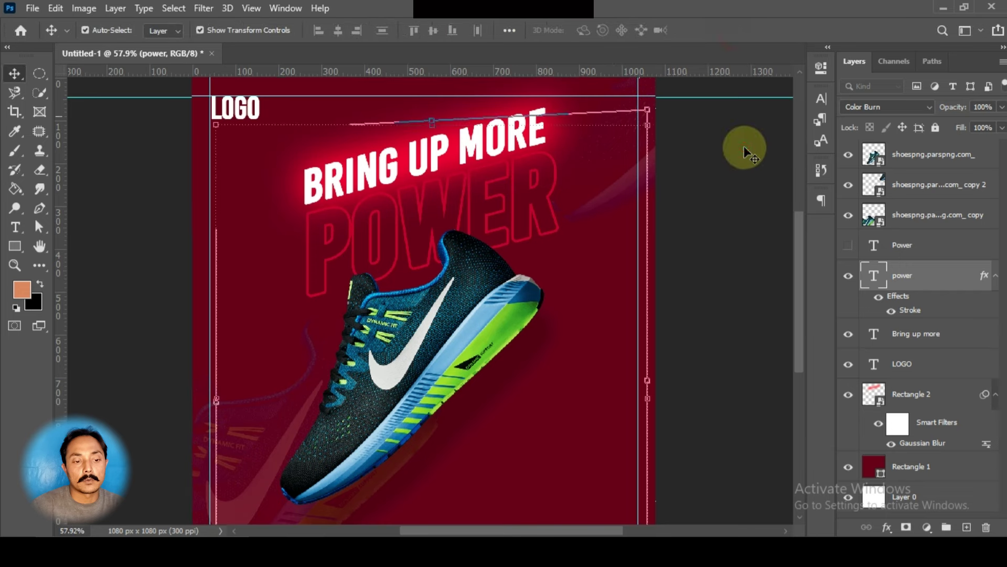
click(676, 254)
Step: Set the stroke color of the outlined POWER text to white (ffffff)
click(555, 200)
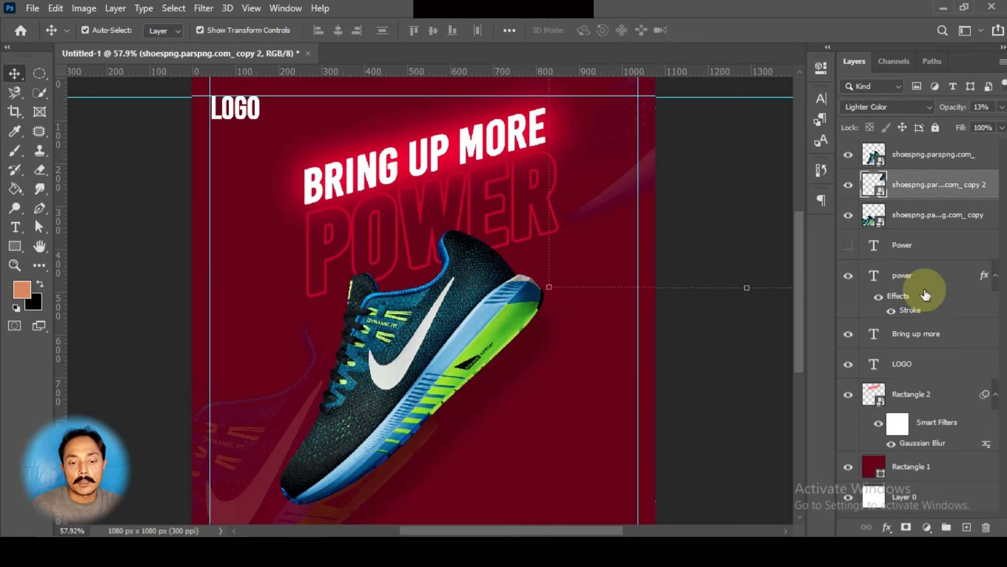
click(906, 298)
double_click(881, 316)
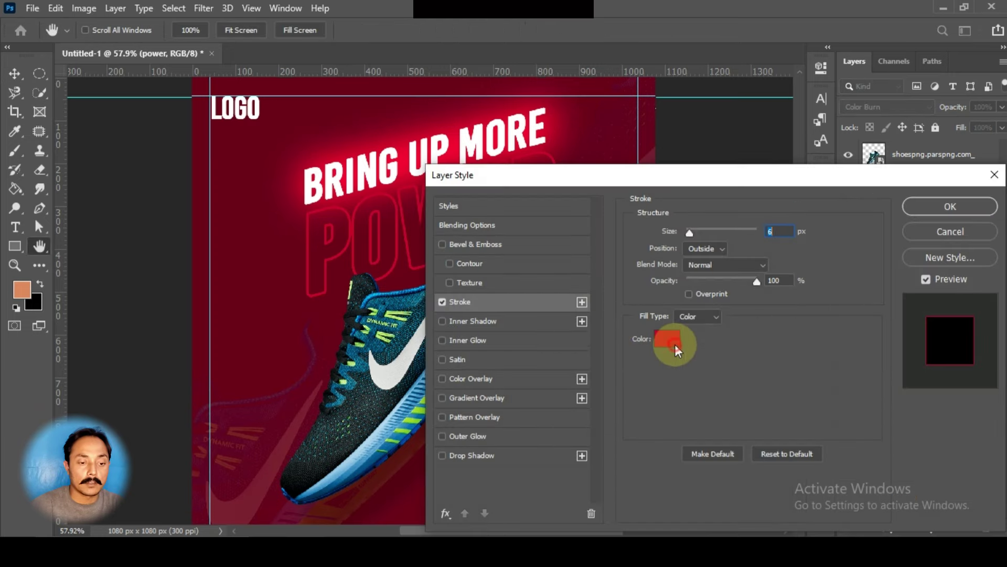
click(669, 341)
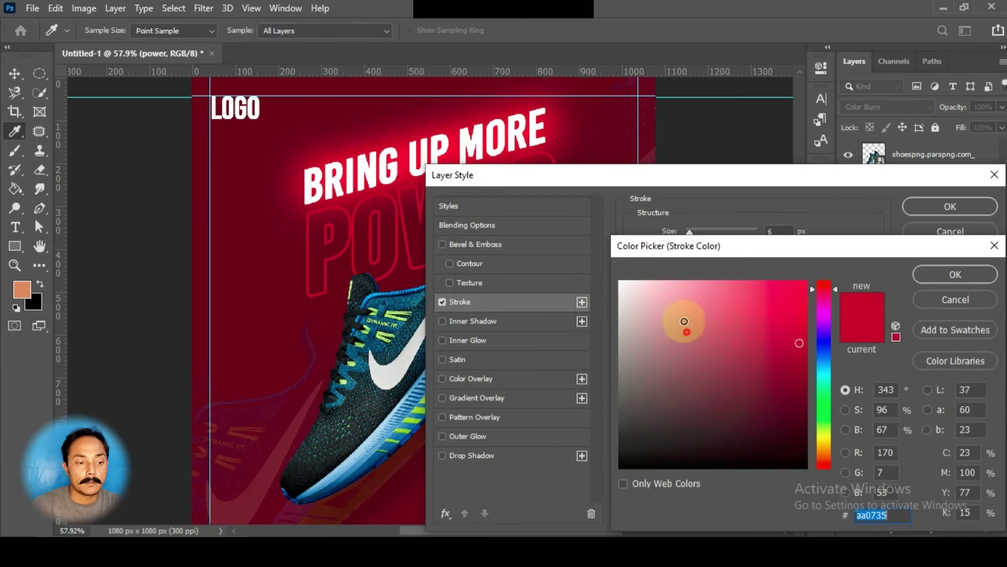
text(ffffff)
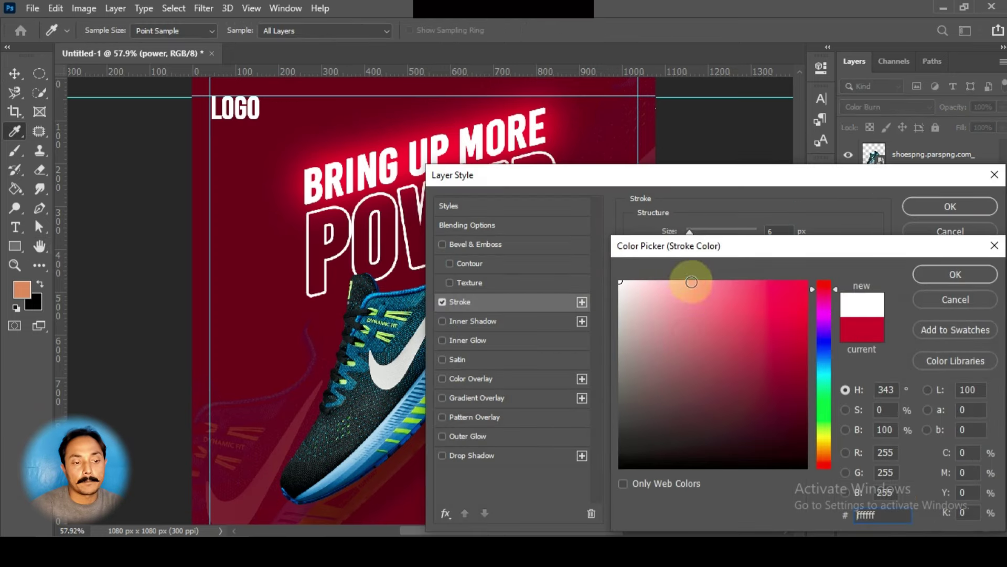
click(934, 273)
click(949, 207)
scroll(505, 304, up, 1)
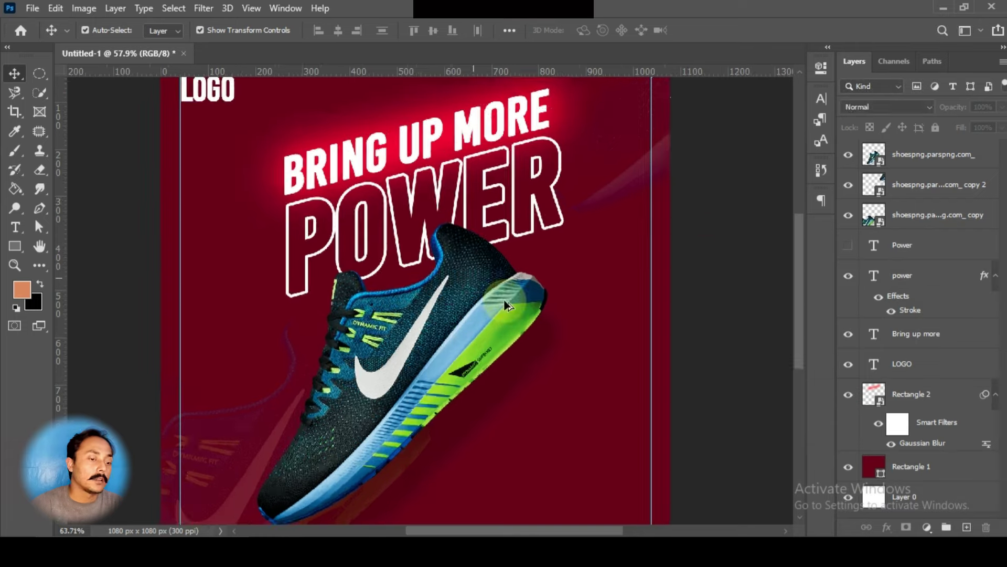
Step: Move the main shoe down about 30 px so it covers less of the POWER text
scroll(505, 304, down, 5)
click(473, 321)
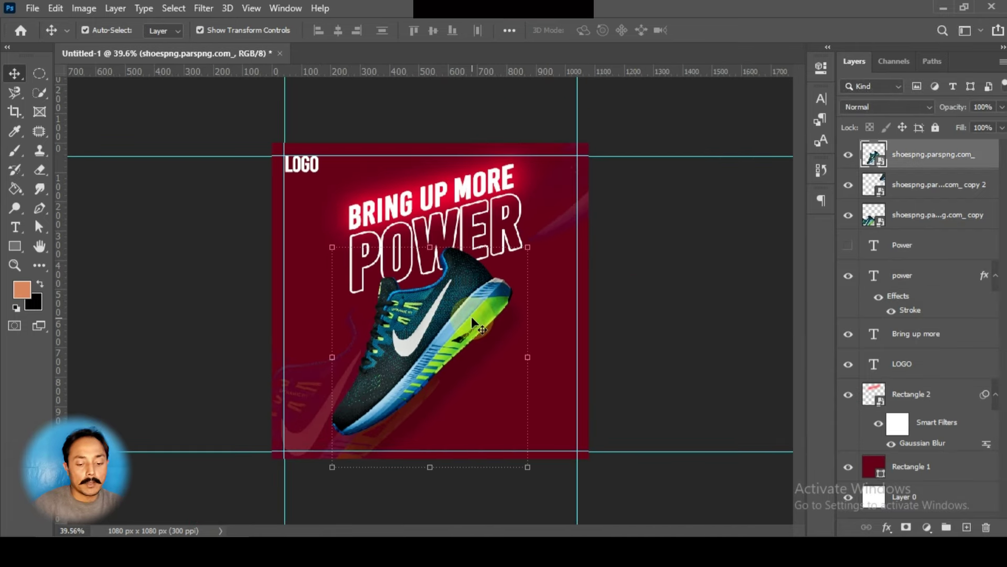
key(shift+Down)
key(shift+Down)
key(shift+Down)
key(shift+Down)
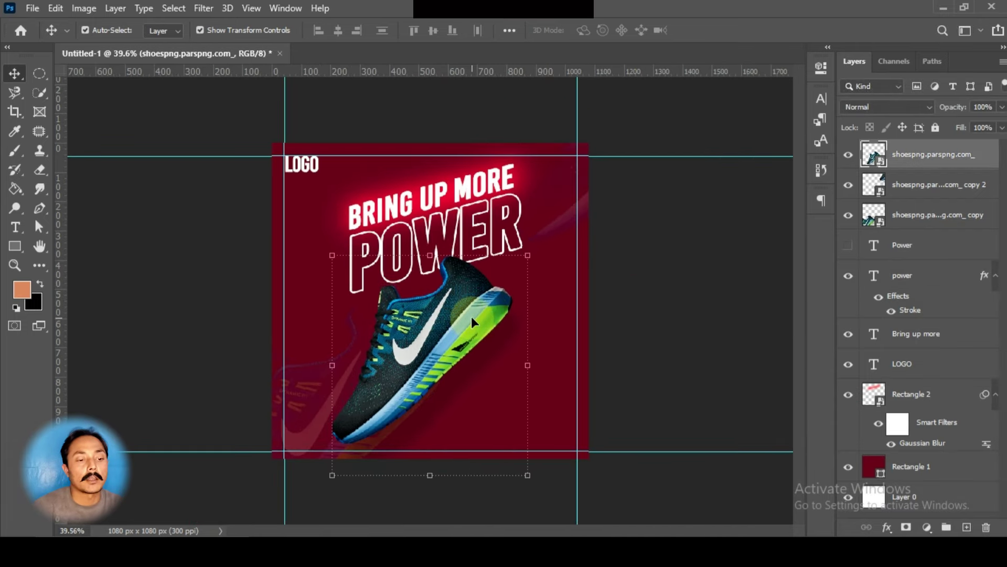
click(646, 225)
scroll(480, 321, up, 2)
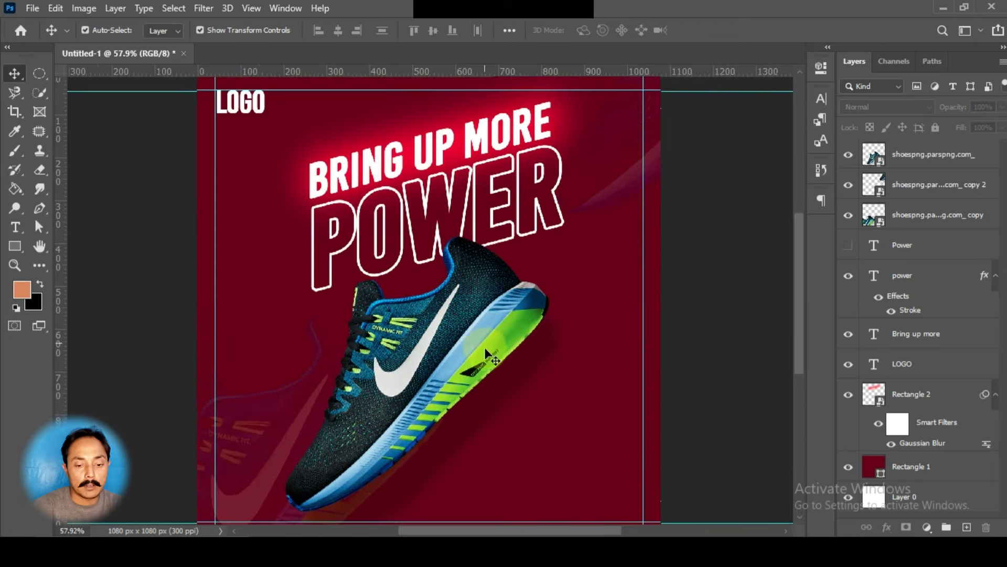
Step: Set the POWER text's stroke color to the green 97d003 sampled from the shoe's sole
click(899, 157)
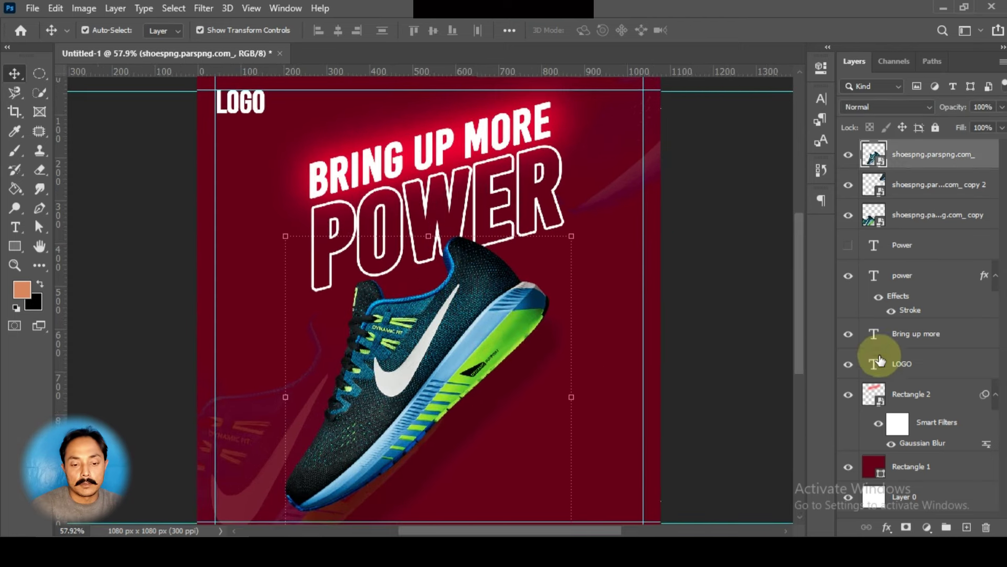
mouse_move(911, 299)
mouse_down()
mouse_move(911, 319)
mouse_move(756, 330)
mouse_move(611, 128)
mouse_move(559, 175)
mouse_up()
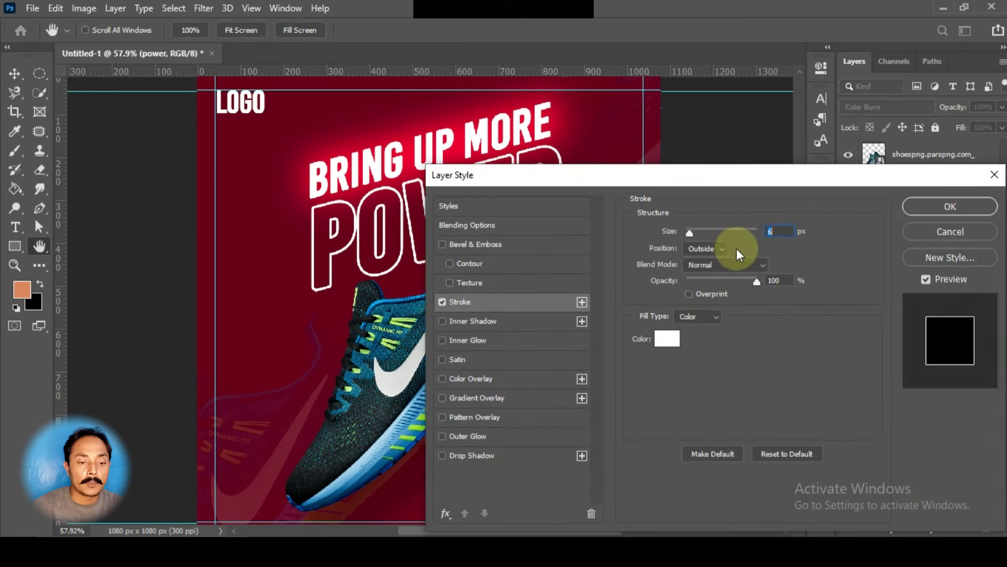
click(671, 338)
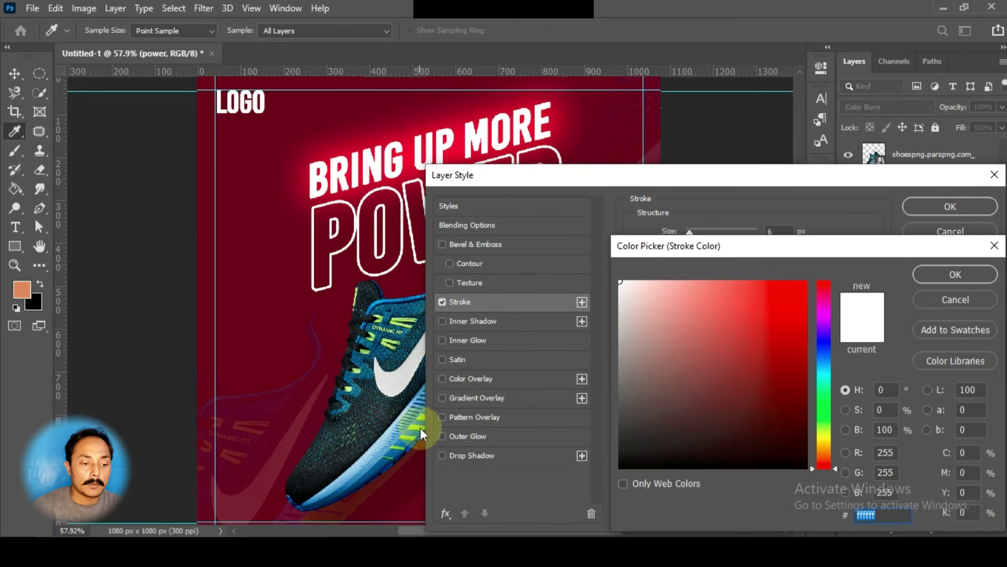
click(418, 427)
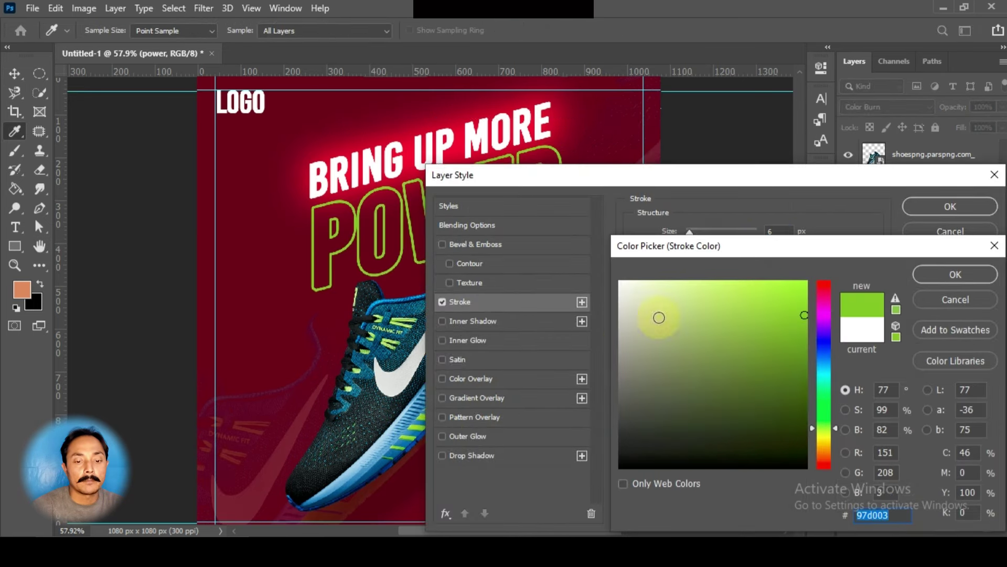
click(927, 270)
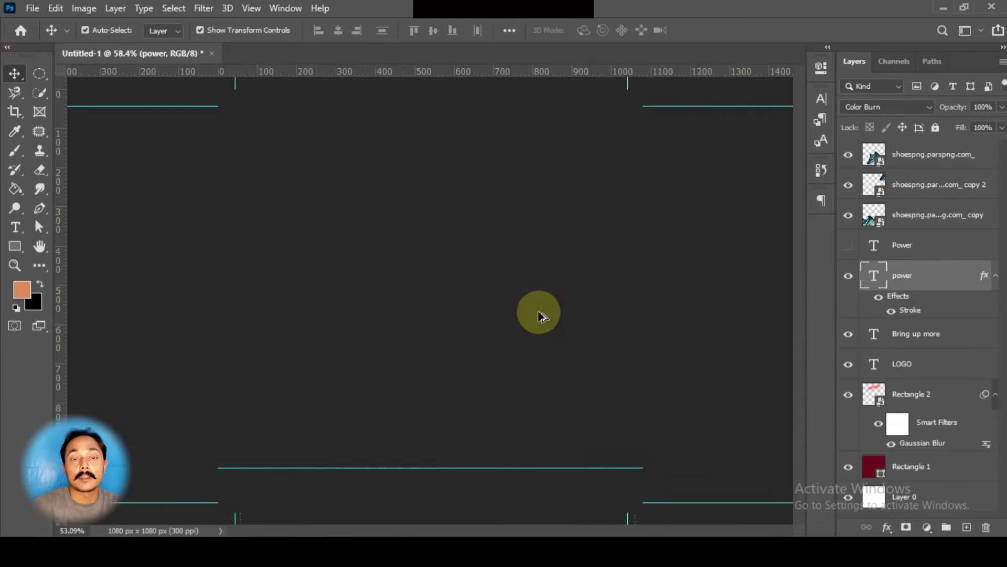
scroll(540, 315, down, 3)
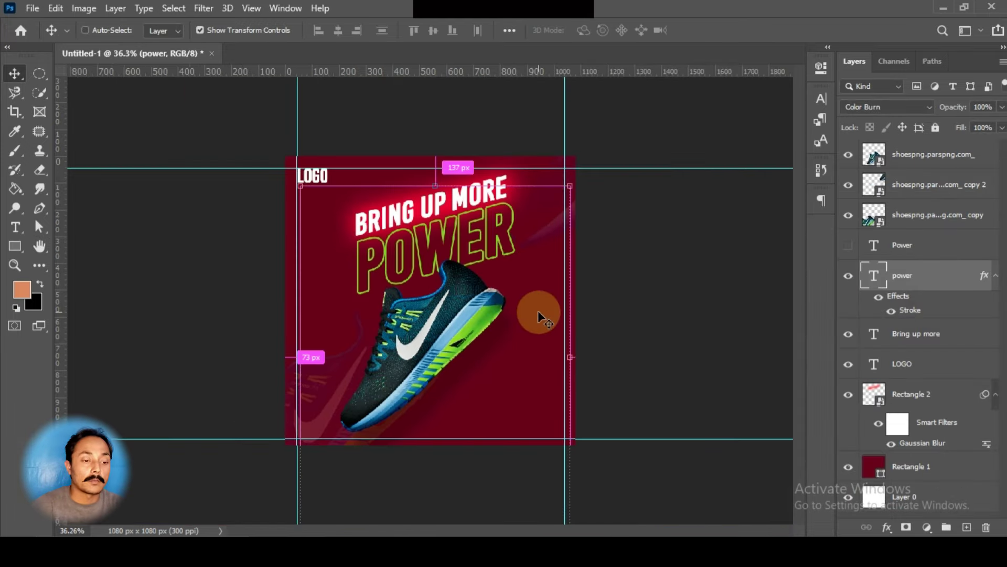
key(ctrl+s)
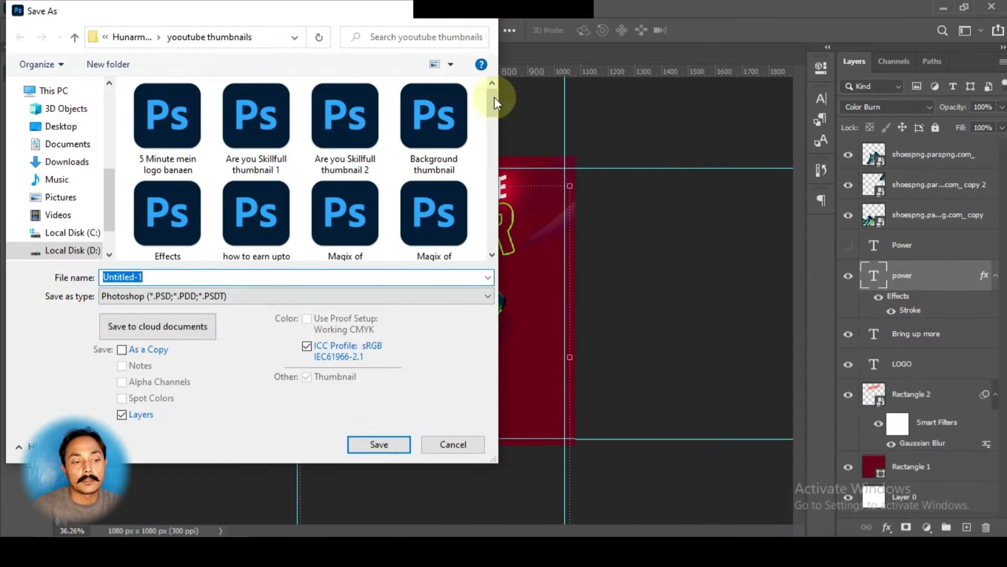
click(492, 19)
scroll(397, 296, up, 2)
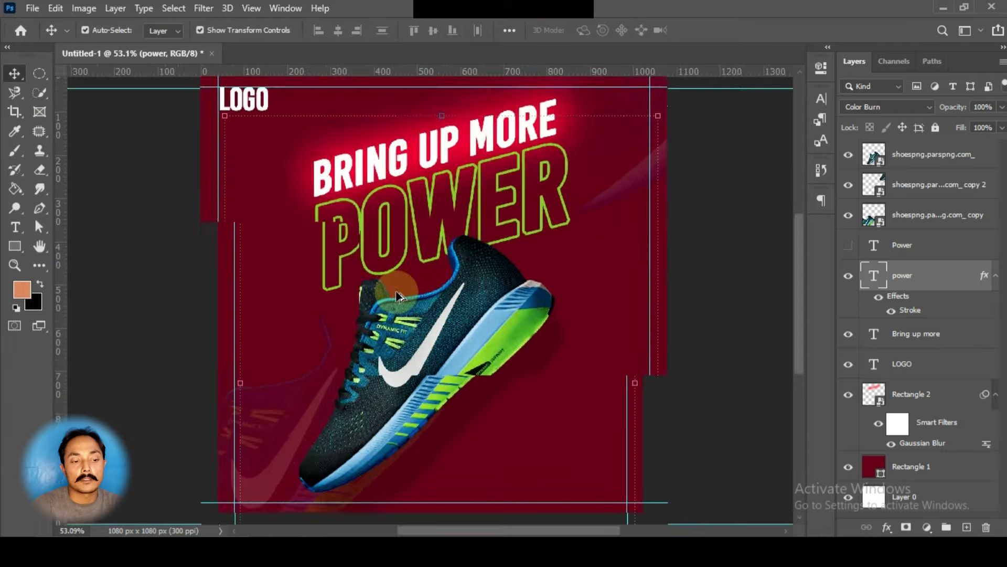
scroll(397, 295, down, 2)
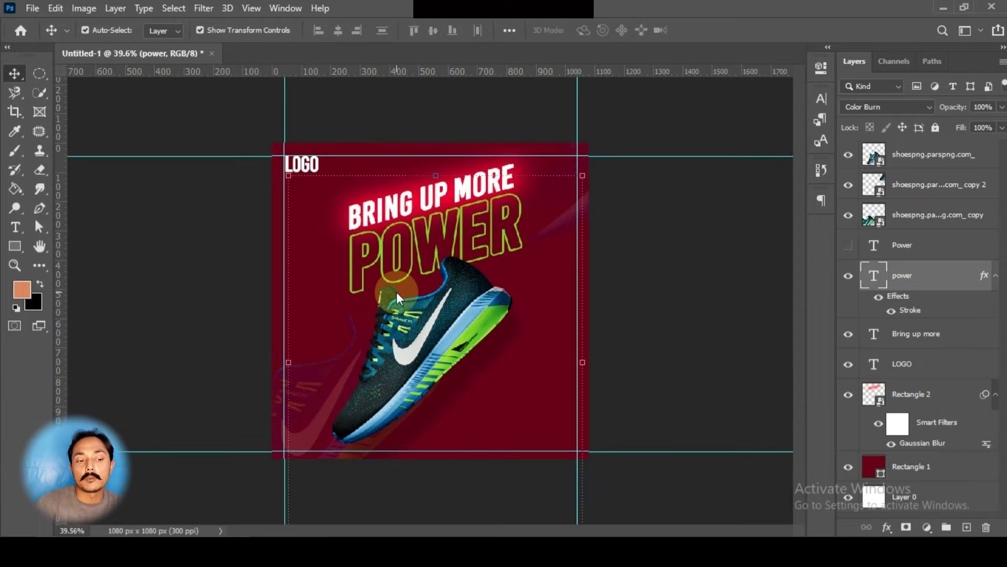
scroll(416, 406, up, 4)
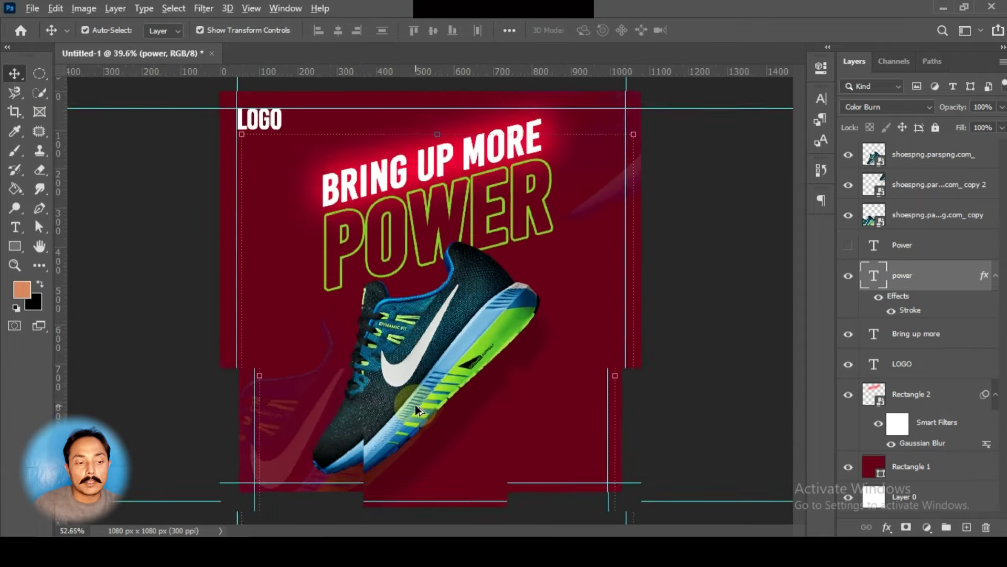
scroll(521, 208, down, 5)
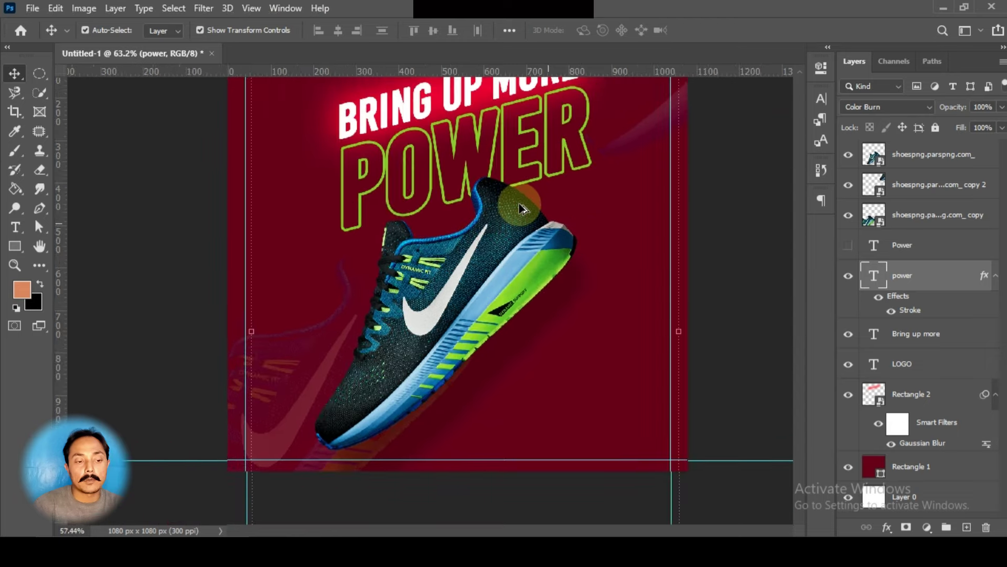
click(635, 273)
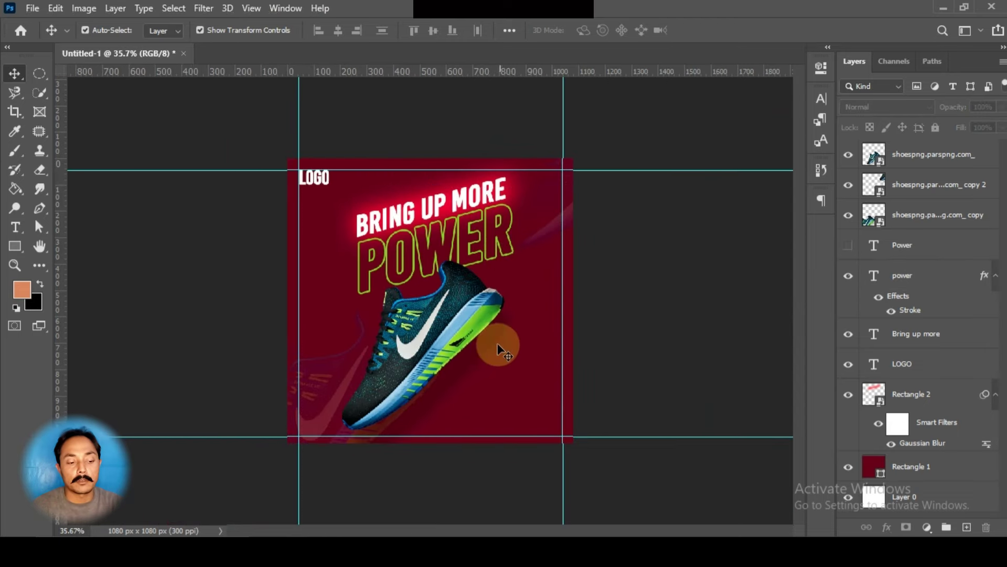
Step: Switch to Chrome, search Google Images for "social media icons png" in a new tab, and browse the results for an icon set
click(380, 546)
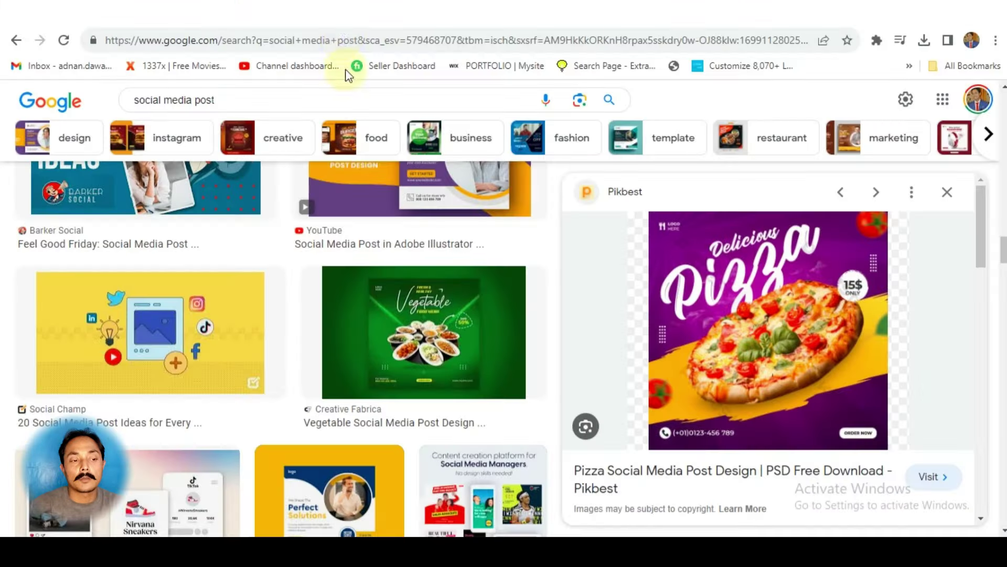
key(ctrl+t)
click(292, 39)
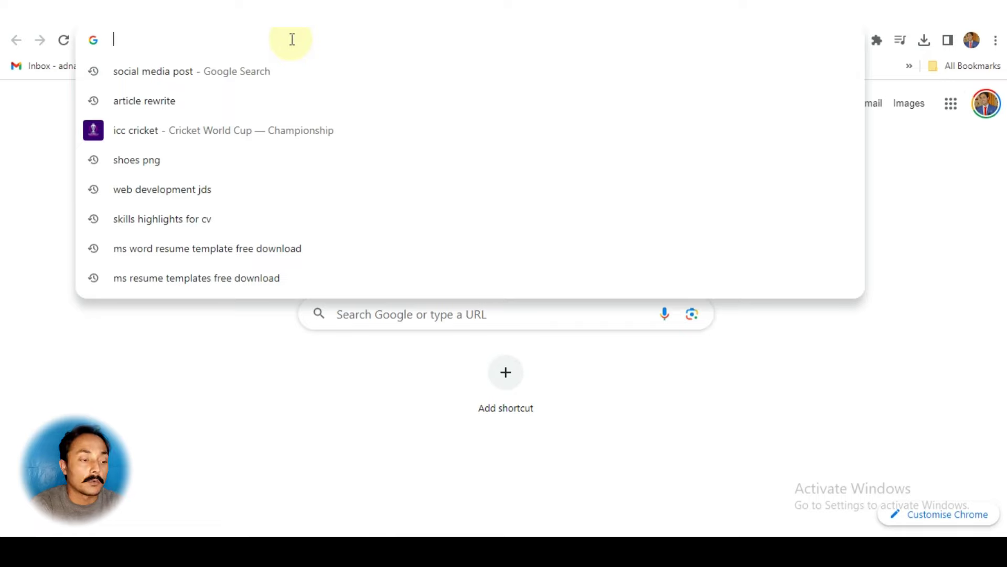
text(social med)
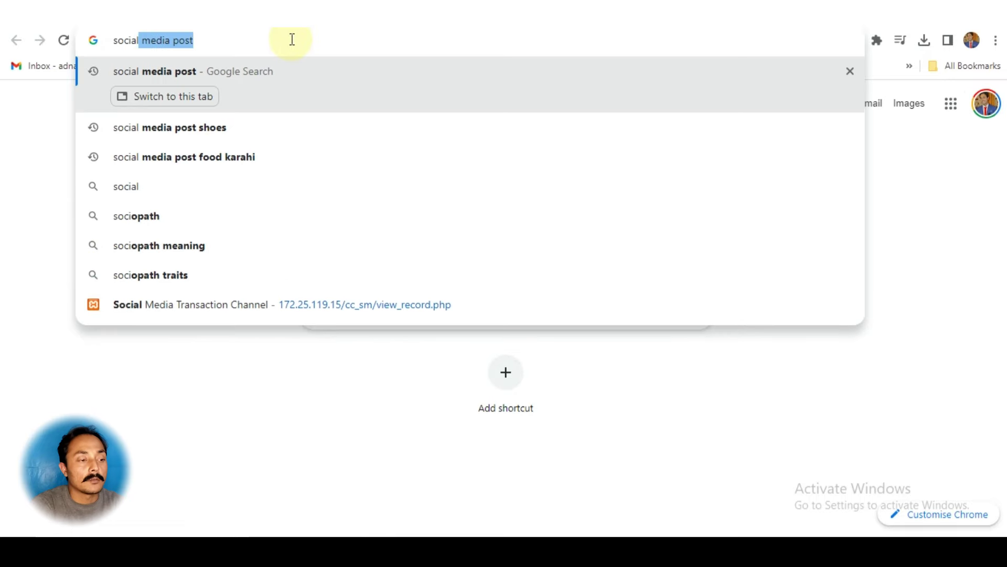
key(BackSpace)
text(d)
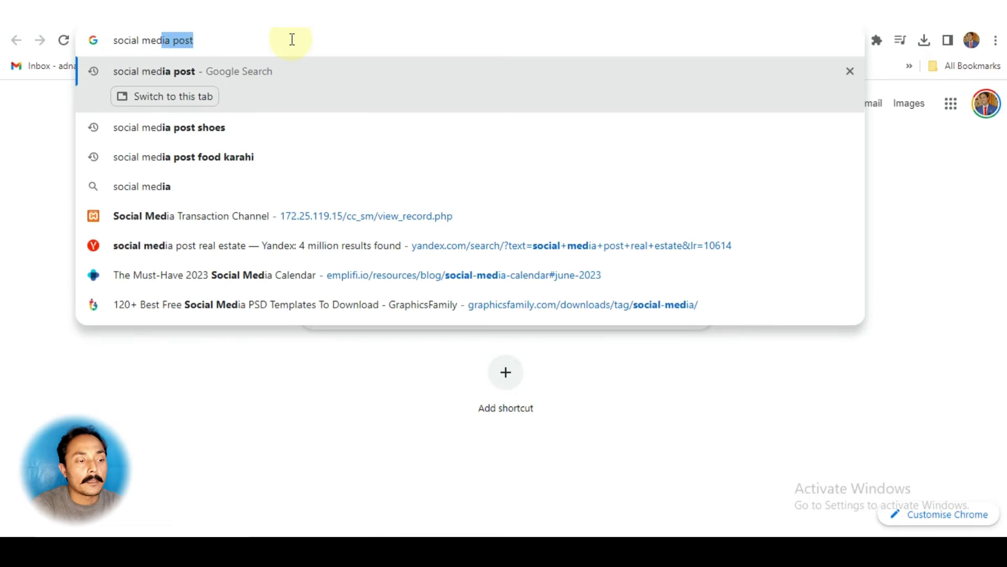
text(ia icons png)
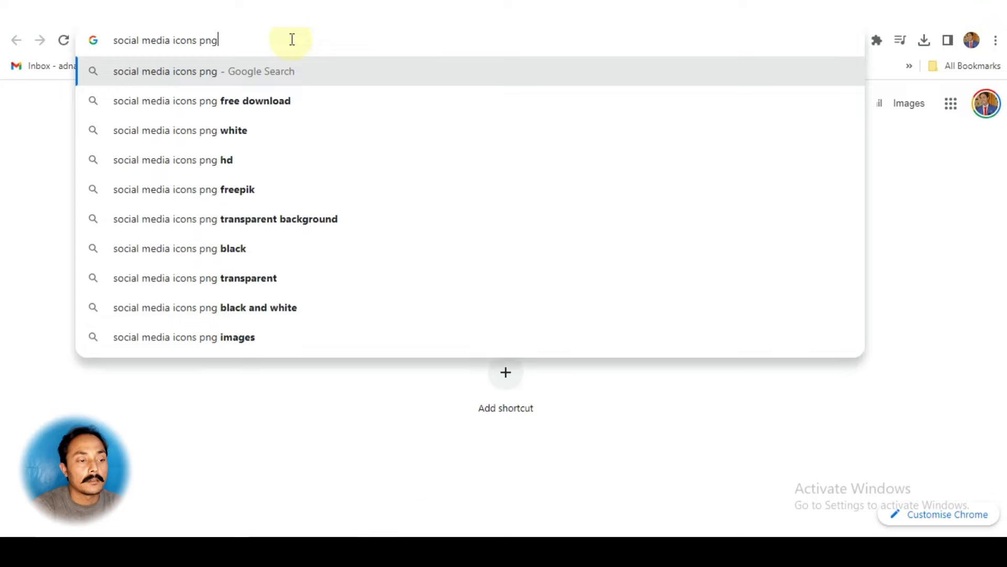
key(Return)
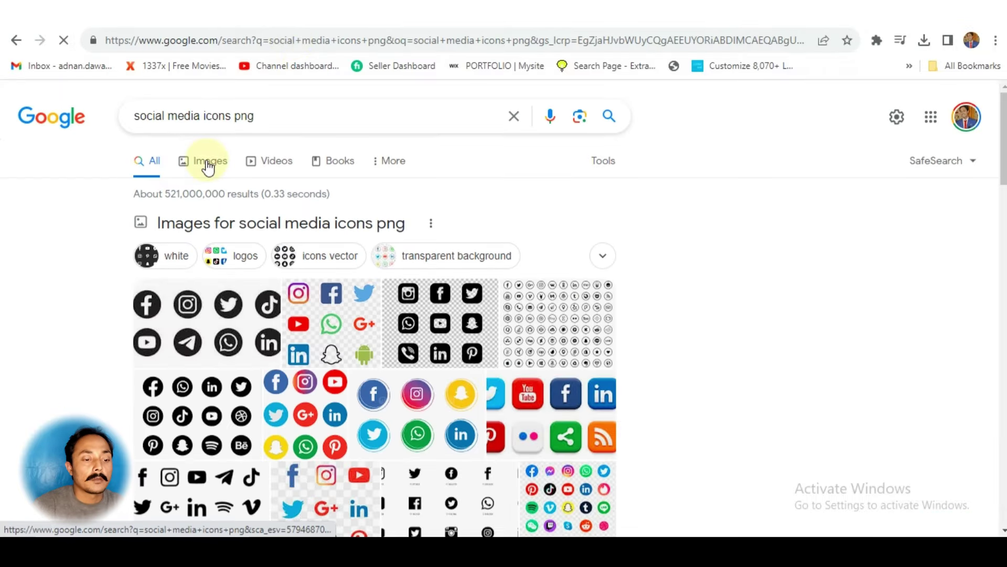
click(210, 164)
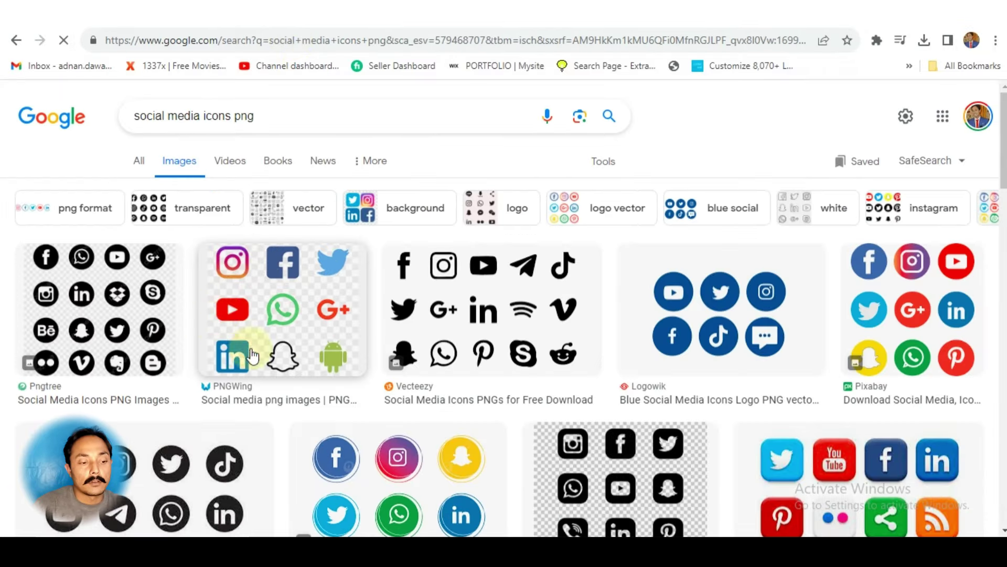
scroll(434, 376, down, 4)
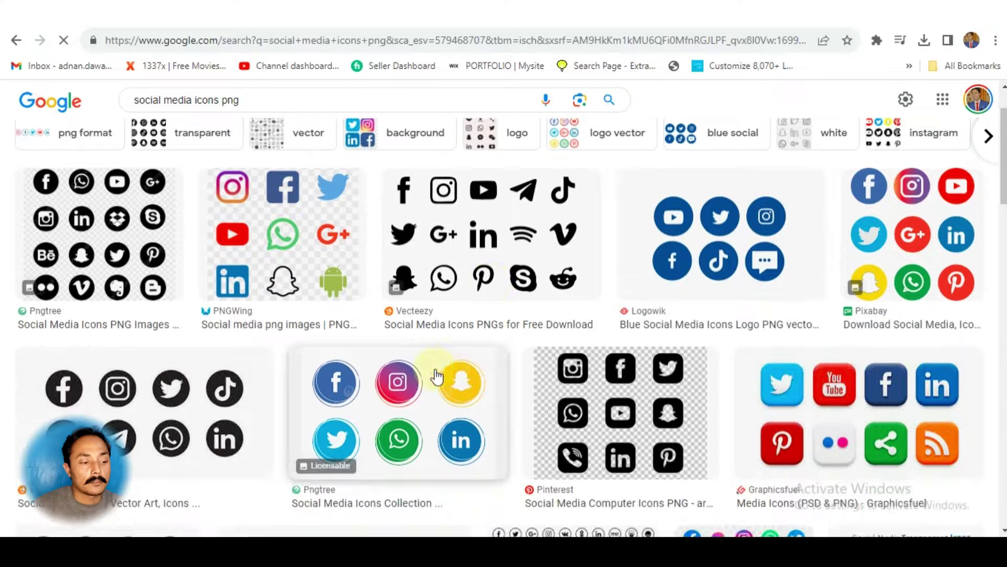
scroll(384, 383, down, 10)
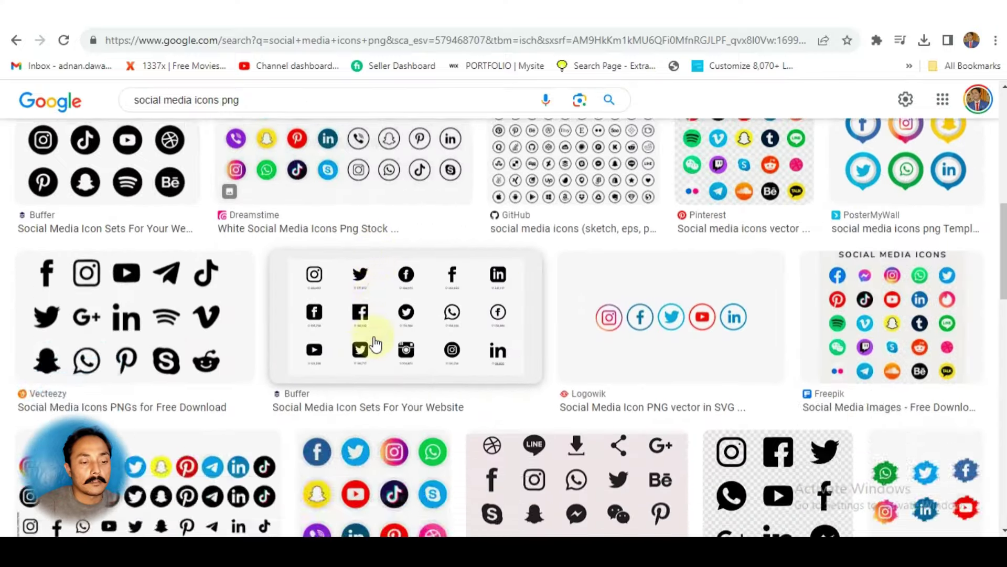
scroll(412, 374, up, 4)
scroll(413, 374, down, 3)
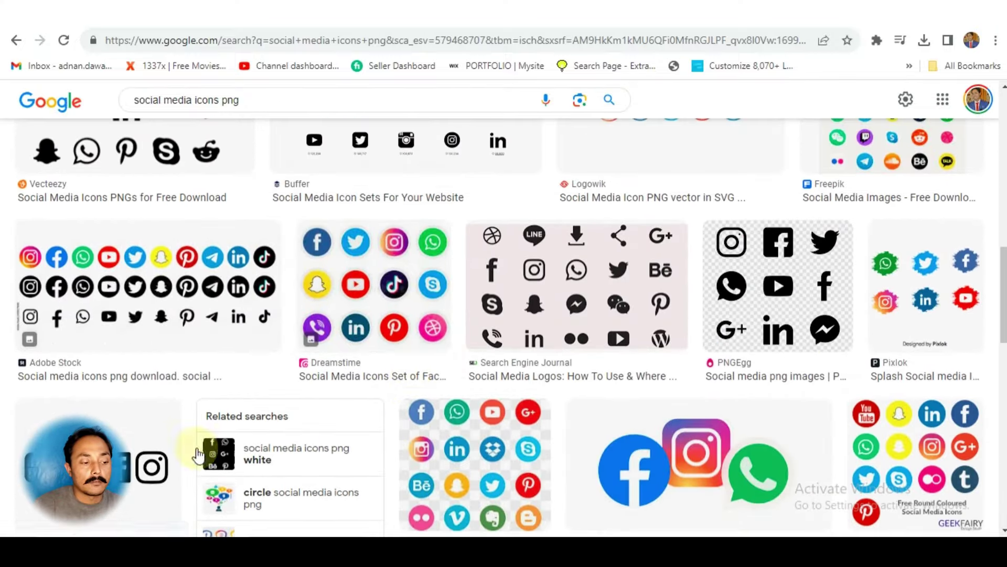
click(116, 465)
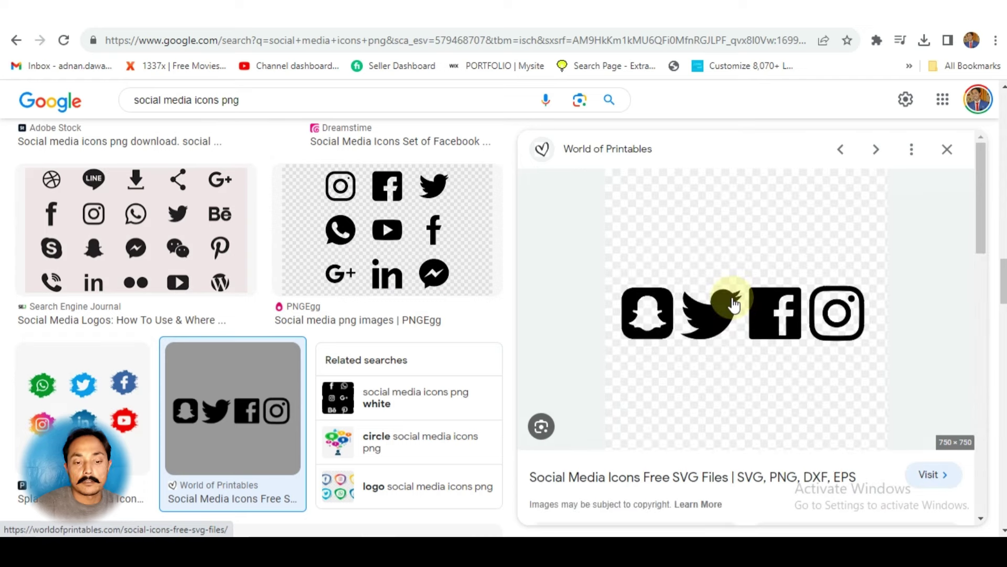
right_click(734, 305)
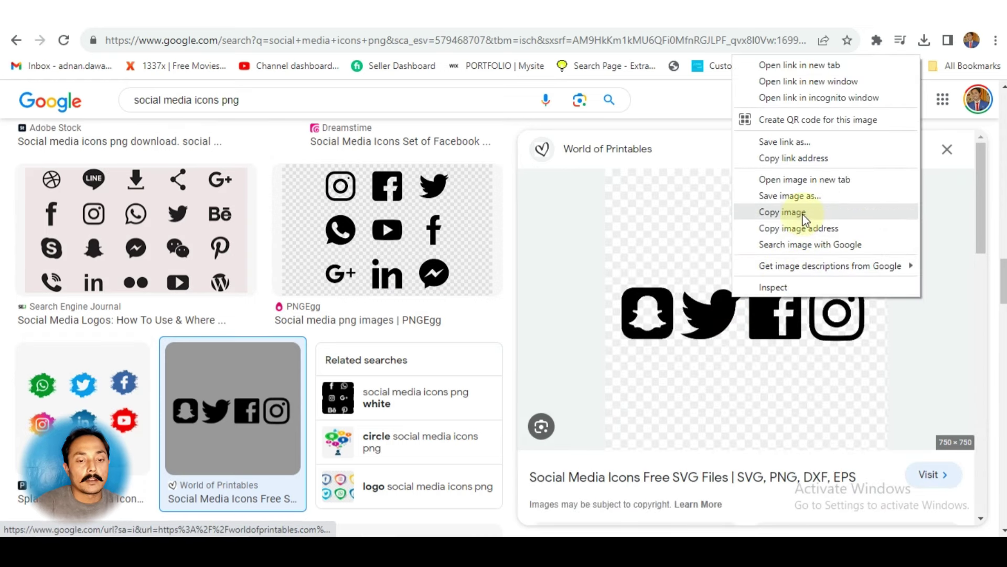
click(803, 200)
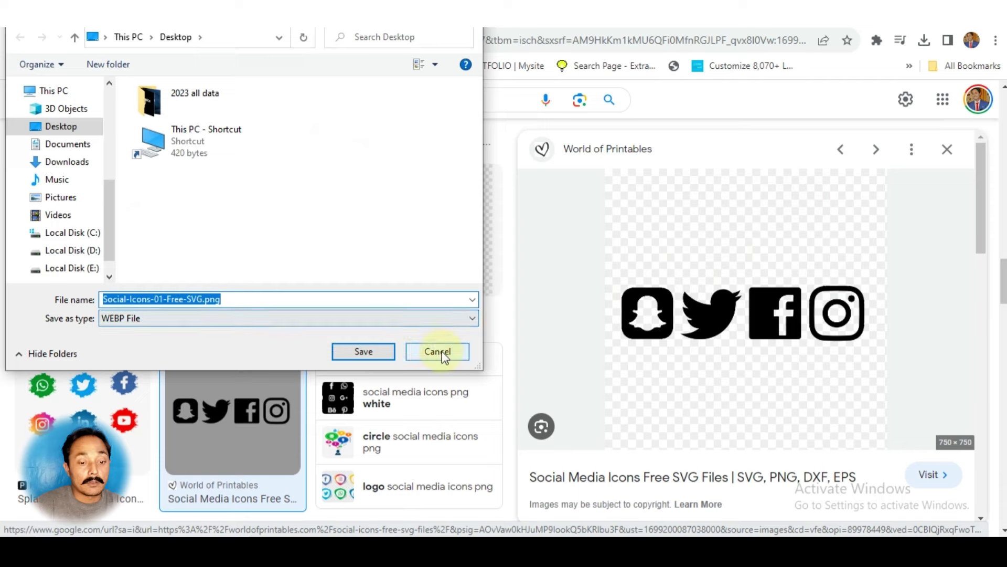
click(442, 354)
Step: Examine the related images and further search results for a social media icon set suited to the post
scroll(753, 409, down, 6)
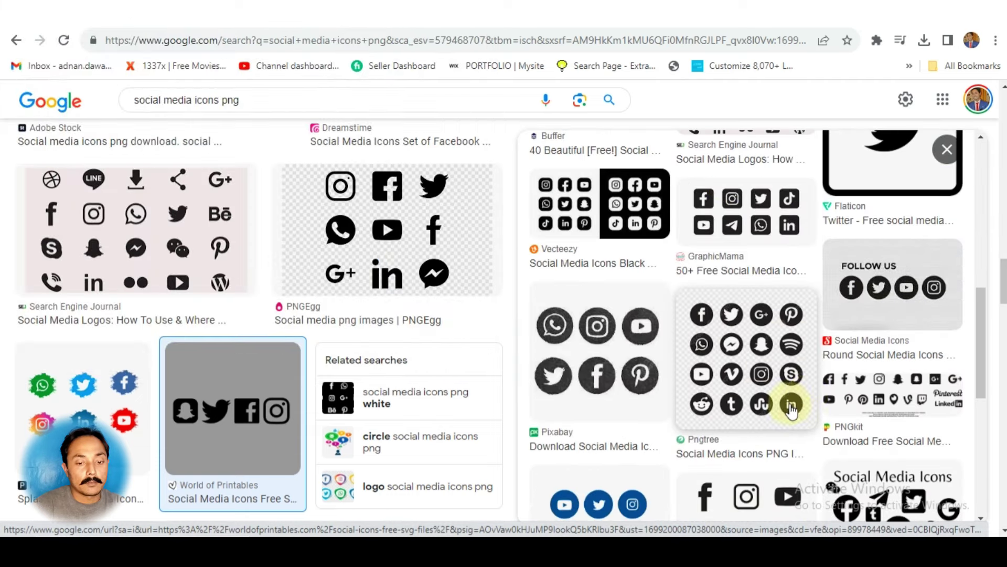
click(913, 312)
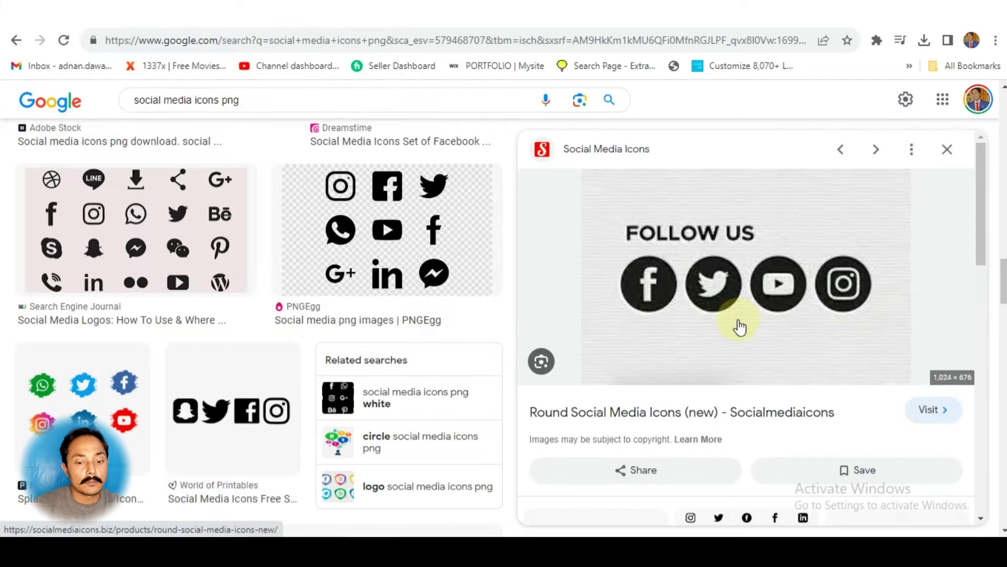
scroll(795, 340, down, 7)
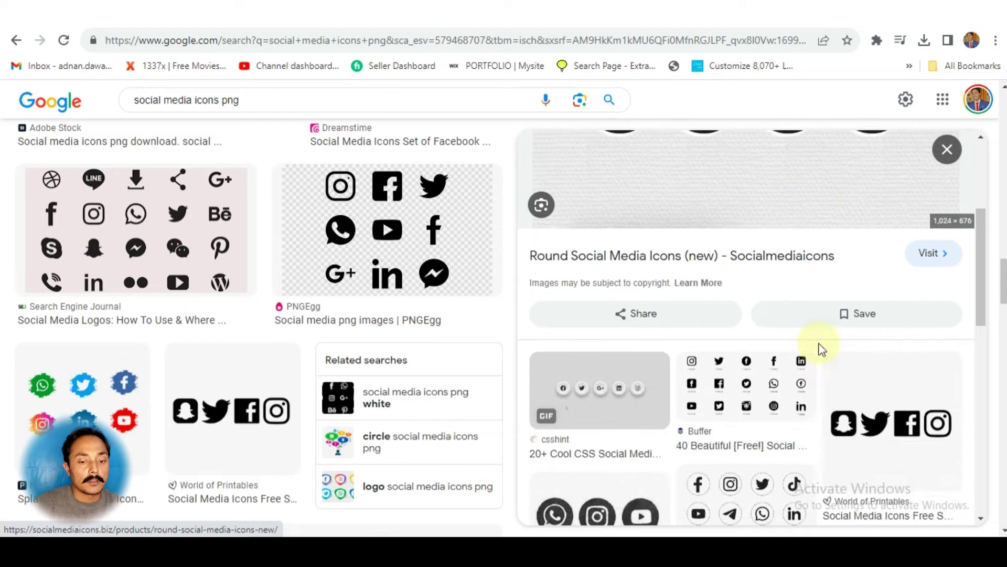
click(887, 298)
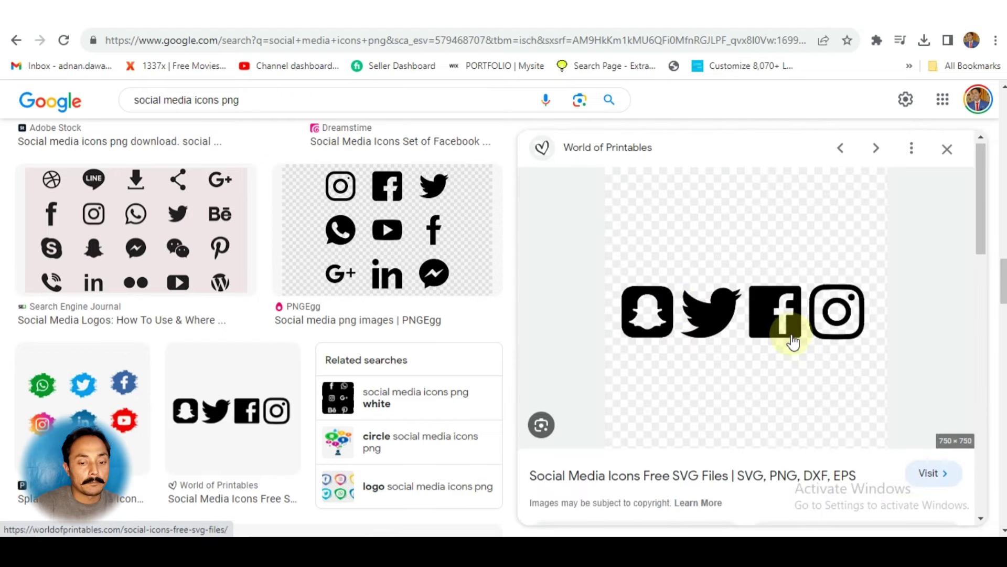
right_click(778, 315)
key(Escape)
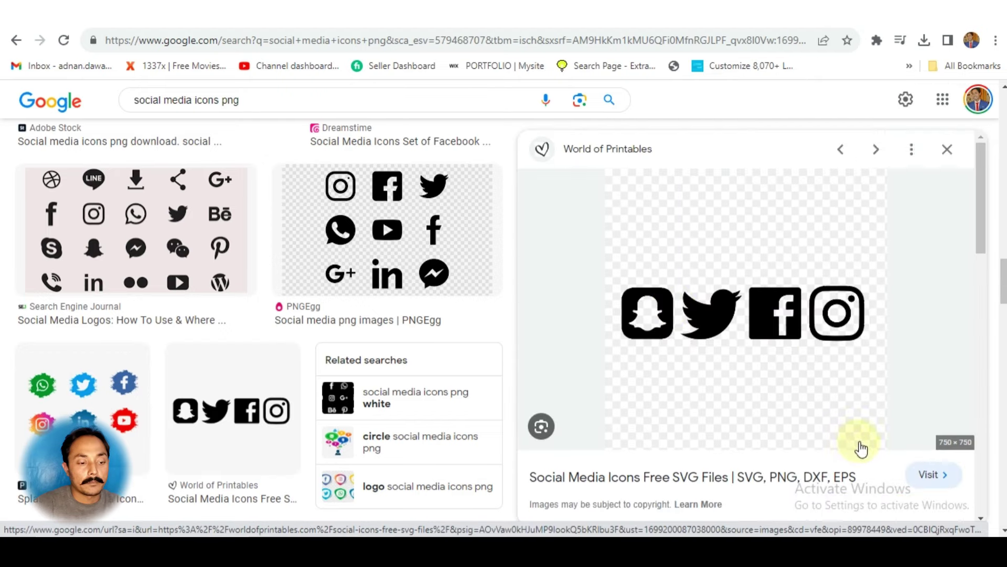
scroll(809, 450, down, 8)
scroll(253, 366, down, 10)
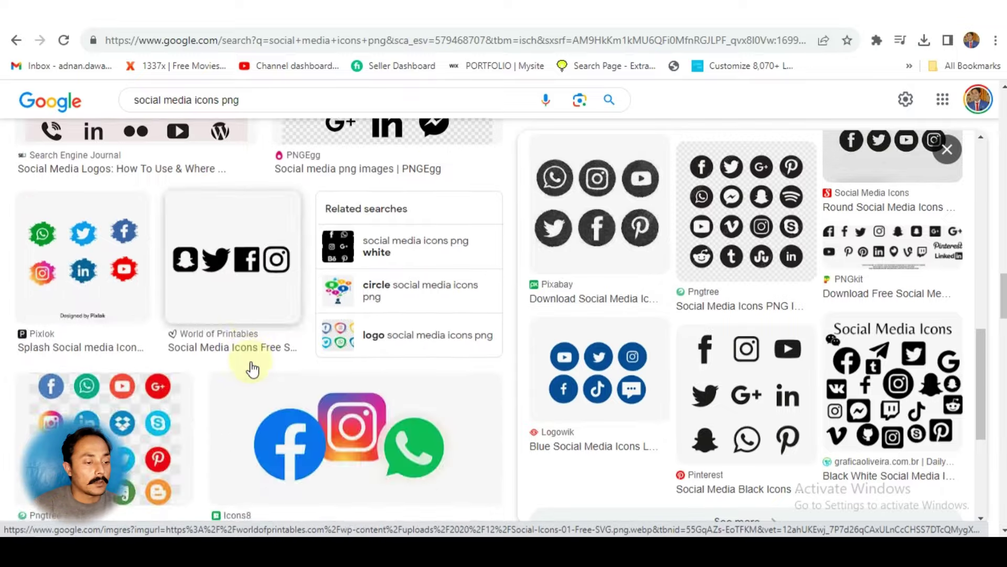
scroll(267, 367, down, 12)
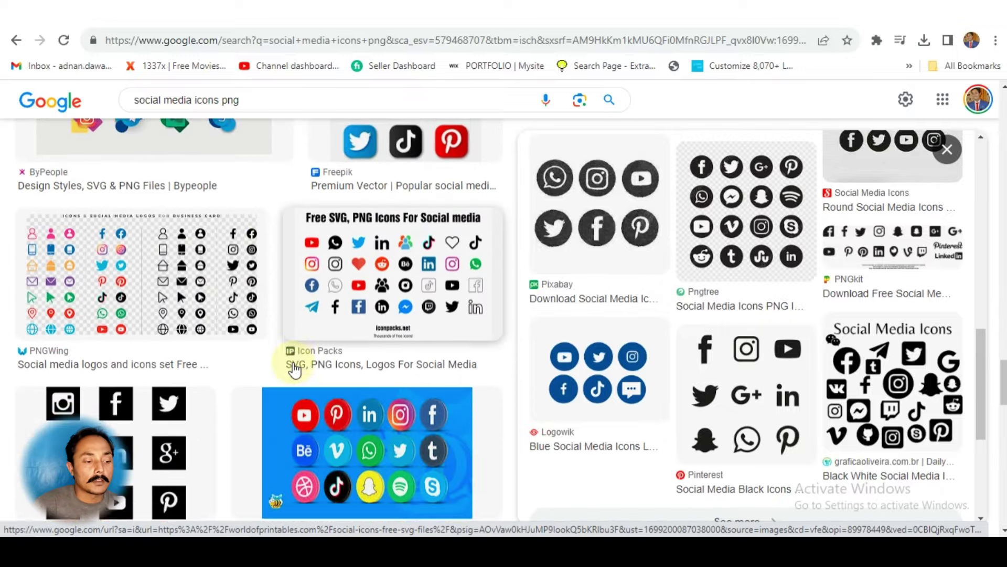
scroll(343, 379, down, 10)
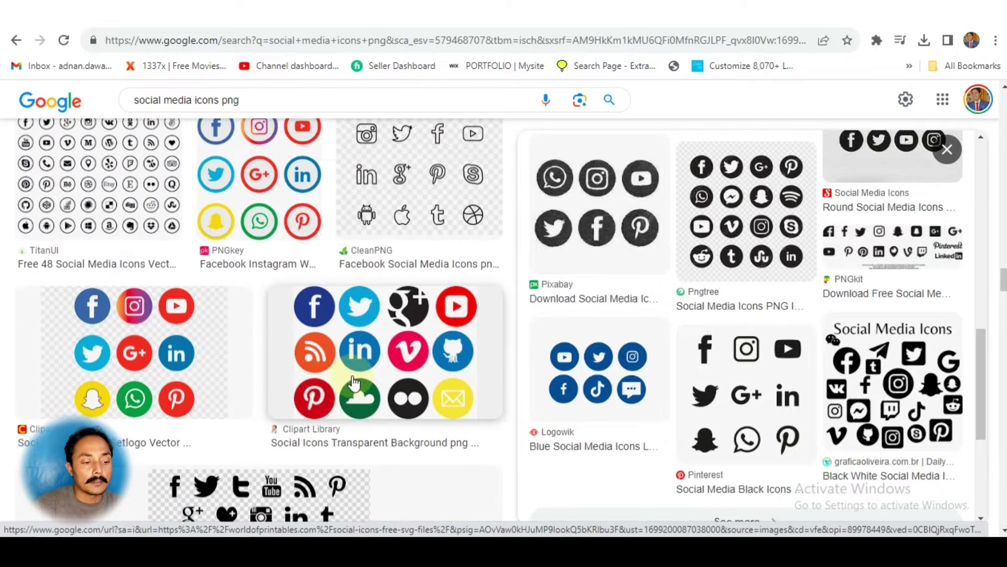
Step: Search Google for "flaticon" in a new tab and open the Flaticon website
key(ctrl+t)
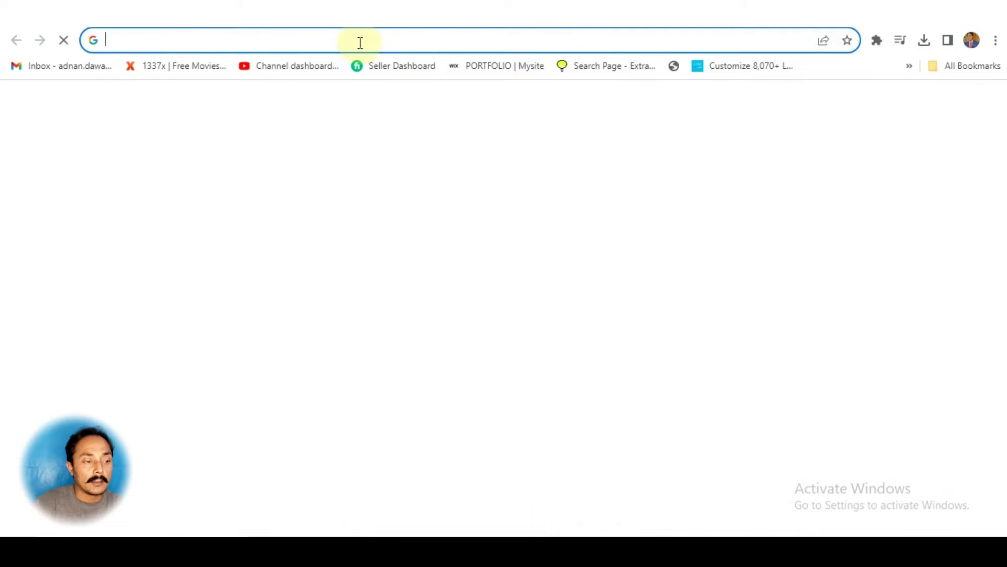
click(360, 40)
text(fkat)
key(BackSpace)
text(lat)
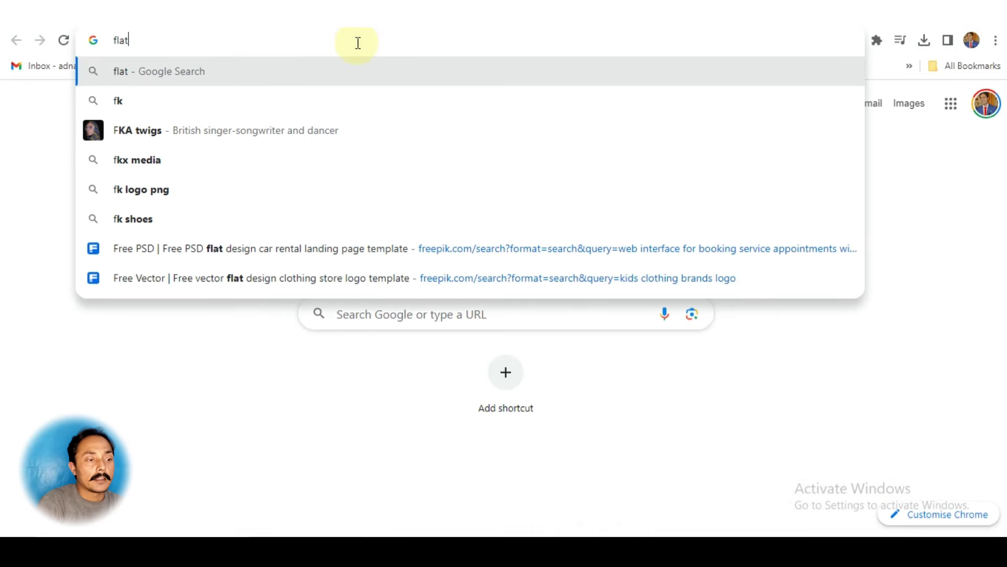
text(icon)
key(Return)
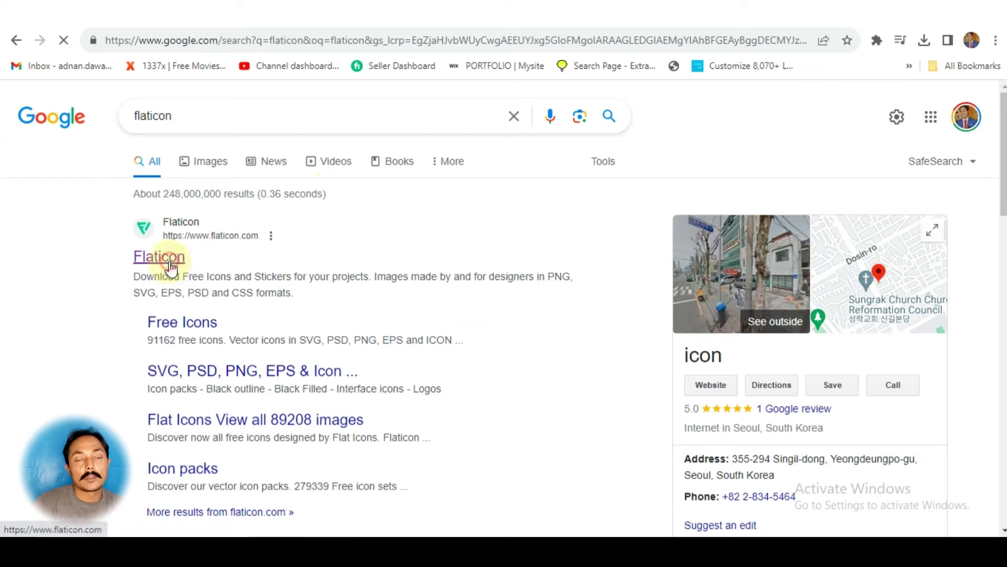
click(167, 259)
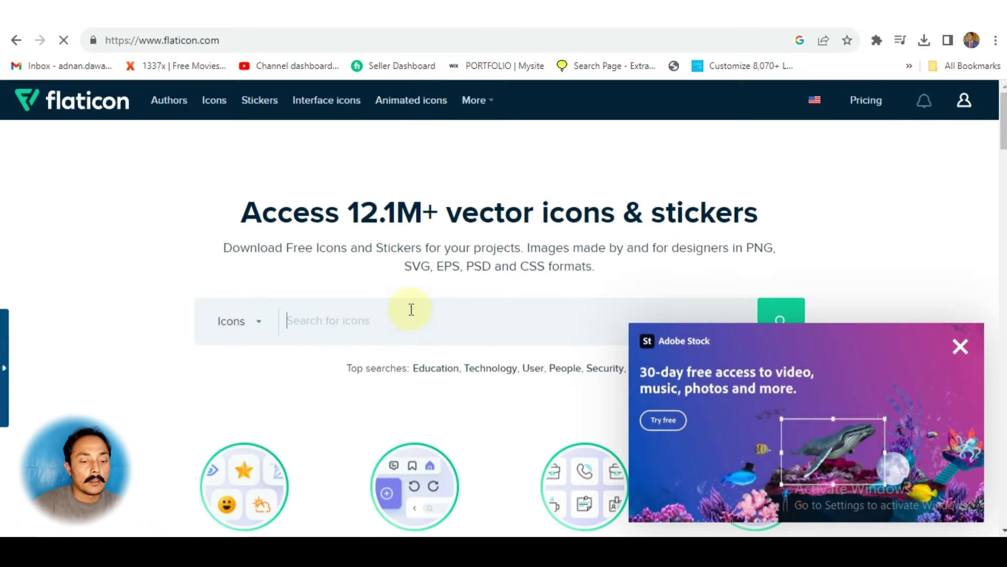
Step: Dismiss the Adobe Stock ad, search Flaticon for "facebook" and look through the icon results
click(965, 351)
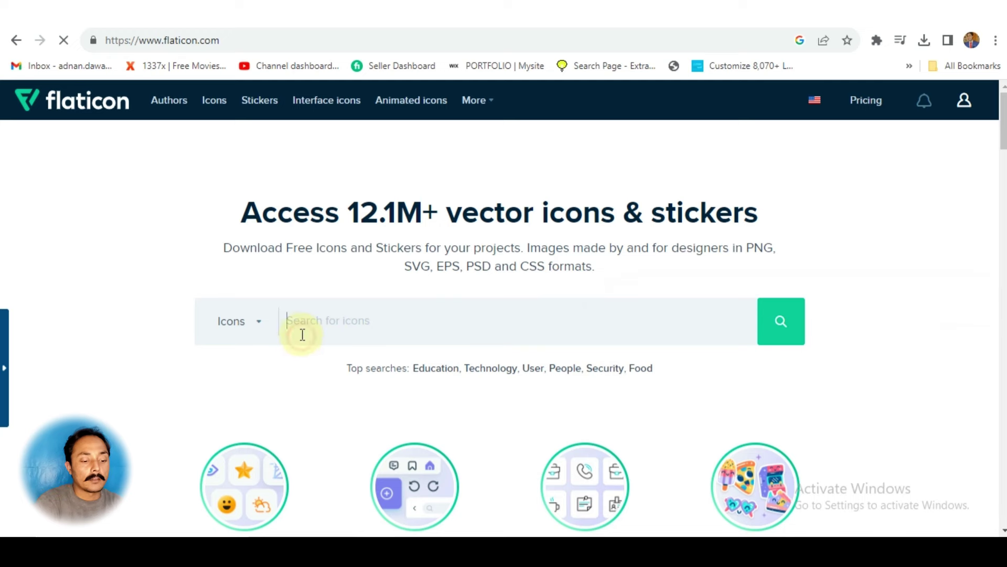
click(302, 334)
text(facebook)
key(Return)
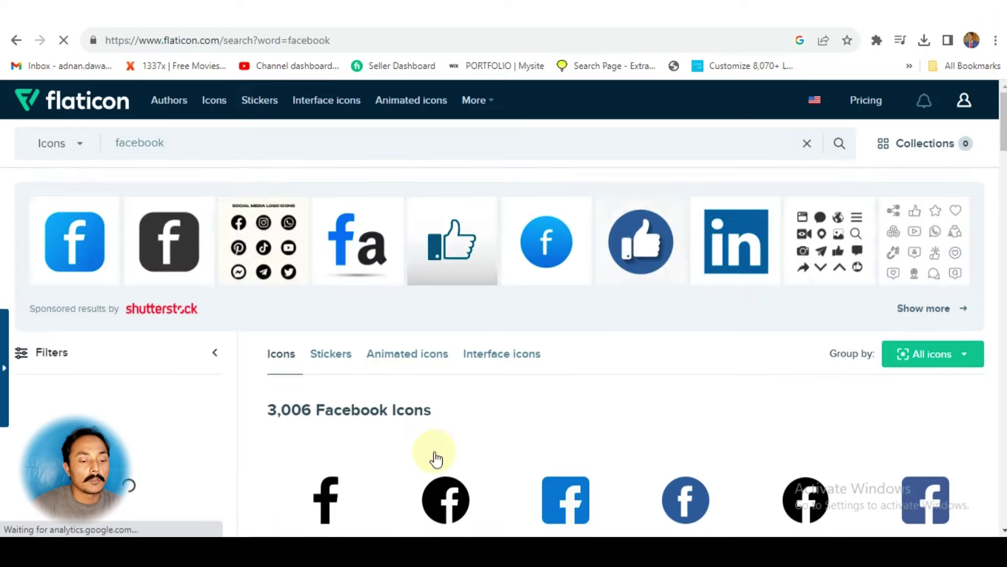
scroll(436, 459, down, 5)
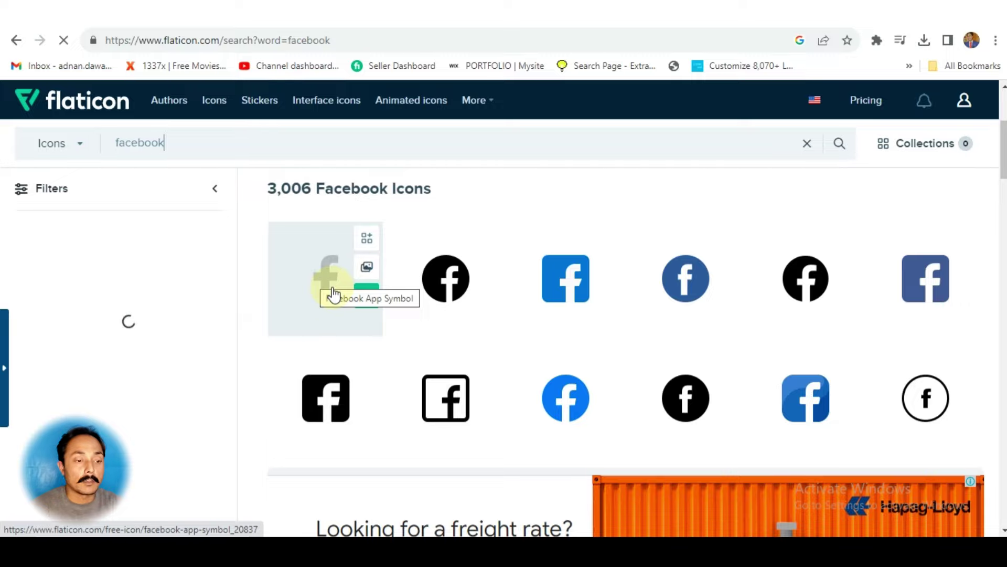
Step: Return to the Google image results and save StickPNG's green Facebook, Twitter and Instagram icons image to the desktop
click(400, 10)
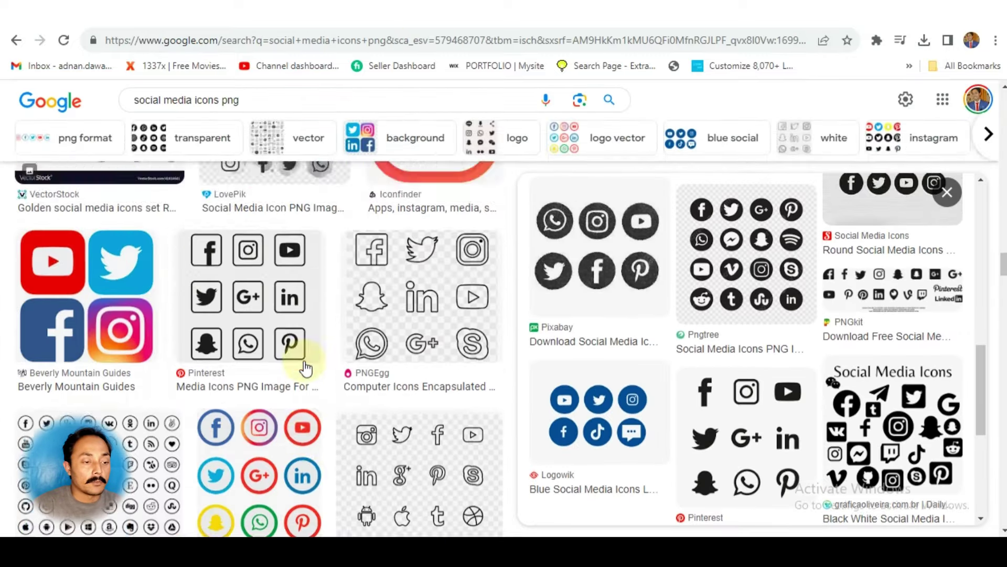
scroll(306, 369, down, 10)
scroll(312, 362, up, 4)
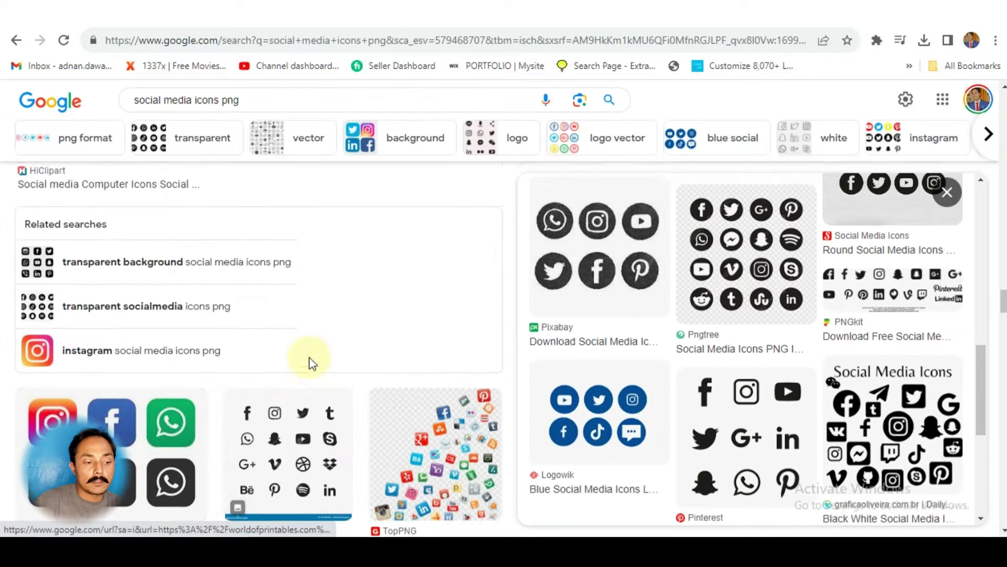
scroll(310, 362, down, 7)
click(369, 304)
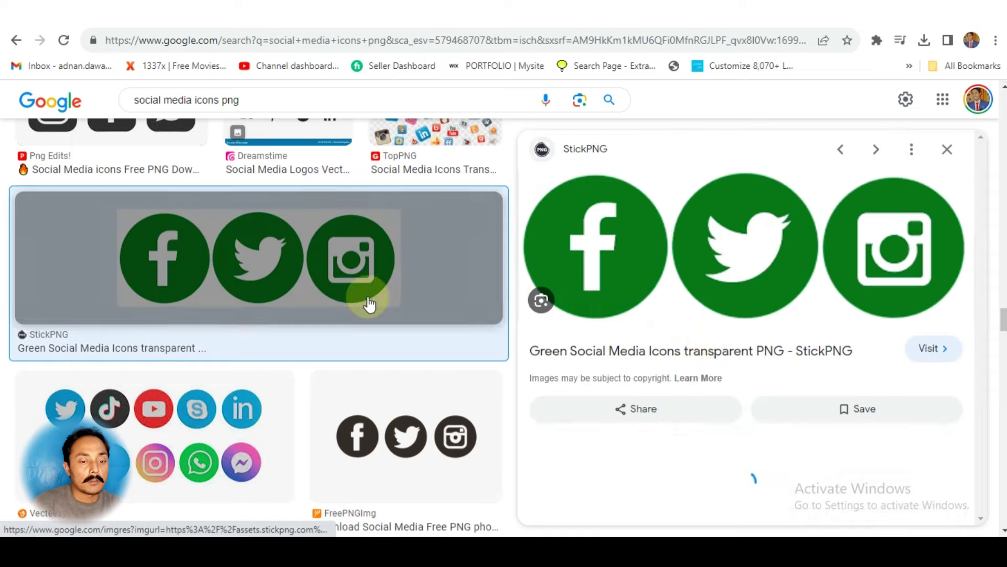
right_click(782, 262)
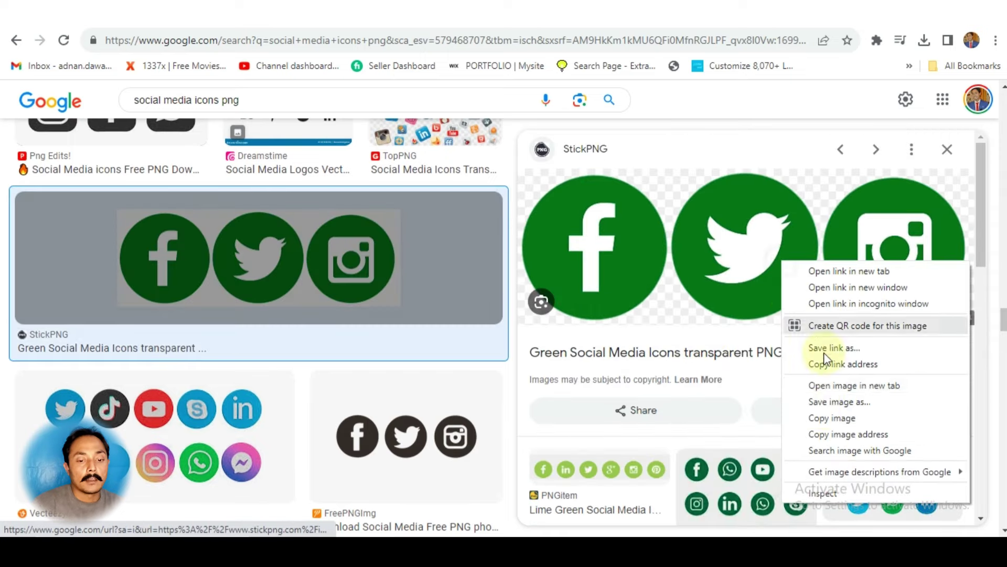
click(829, 418)
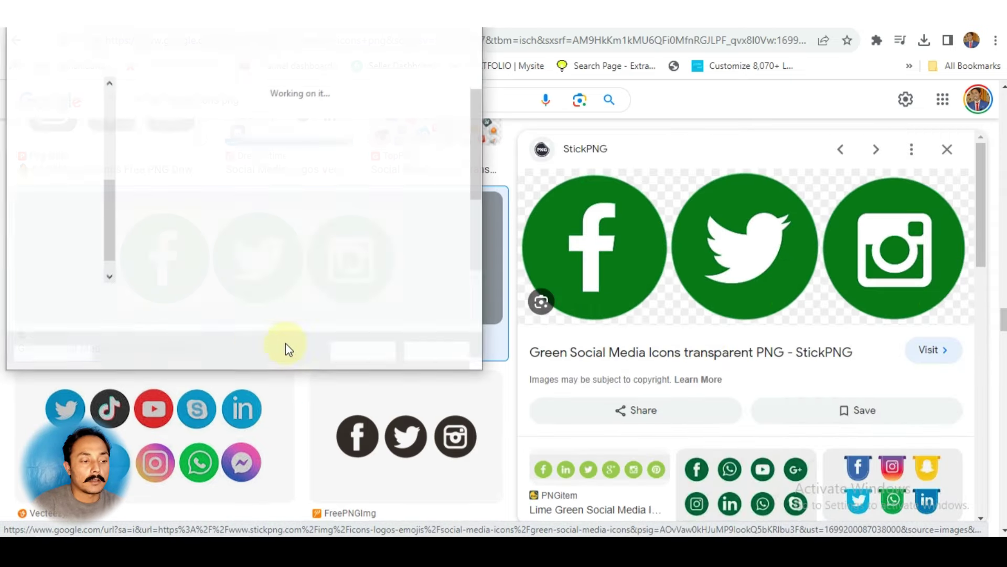
click(360, 355)
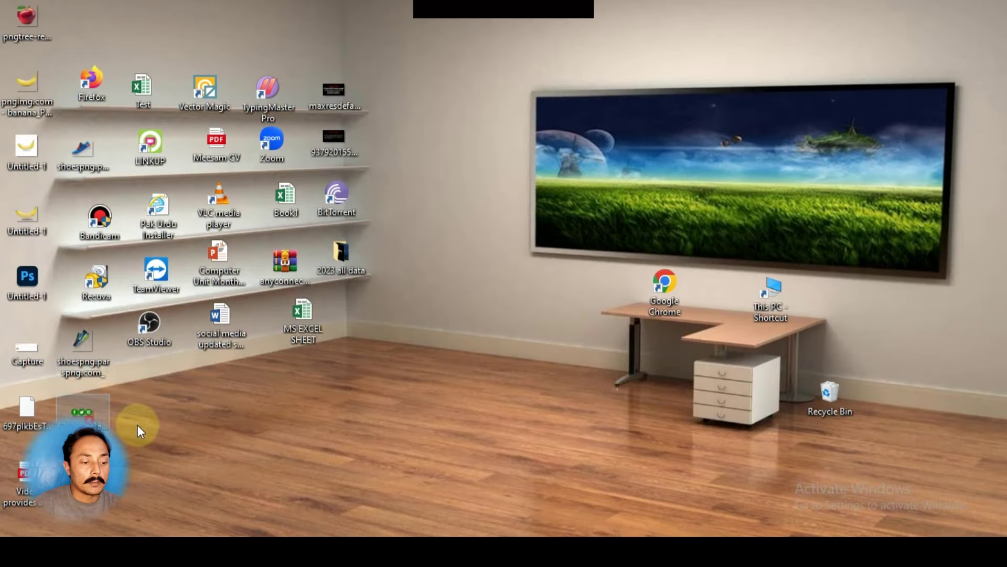
Step: Place the saved icons image in the Photoshop post, scaled to about 5.5% inside the post's lower-right corner guides
click(309, 435)
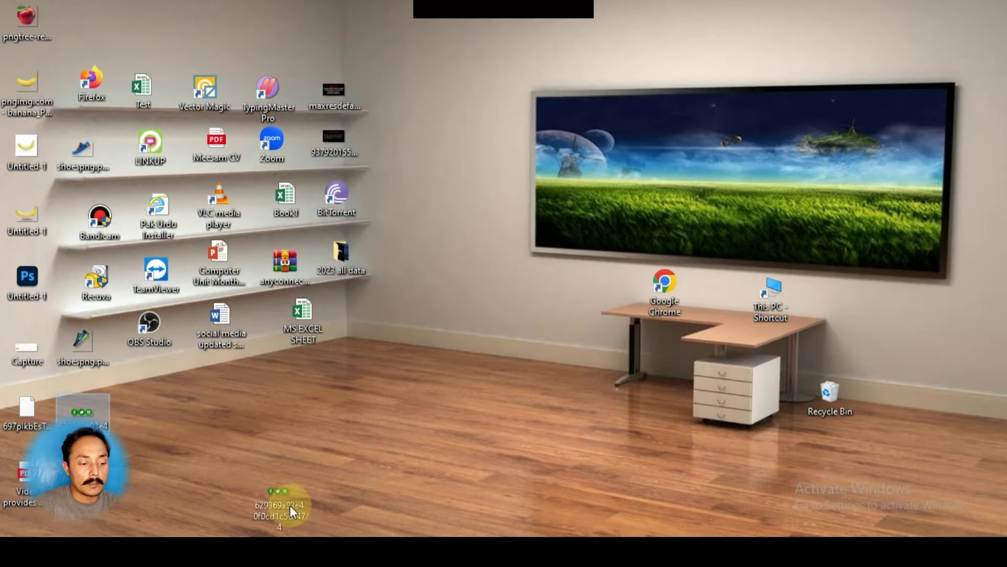
drag(312, 549, 420, 387)
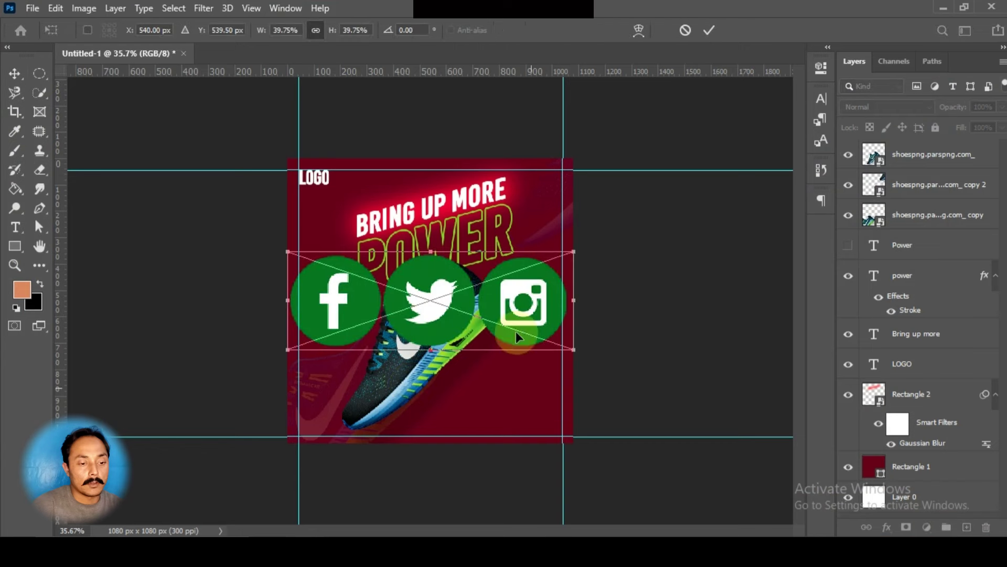
drag(570, 255, 558, 439)
scroll(463, 328, up, 1)
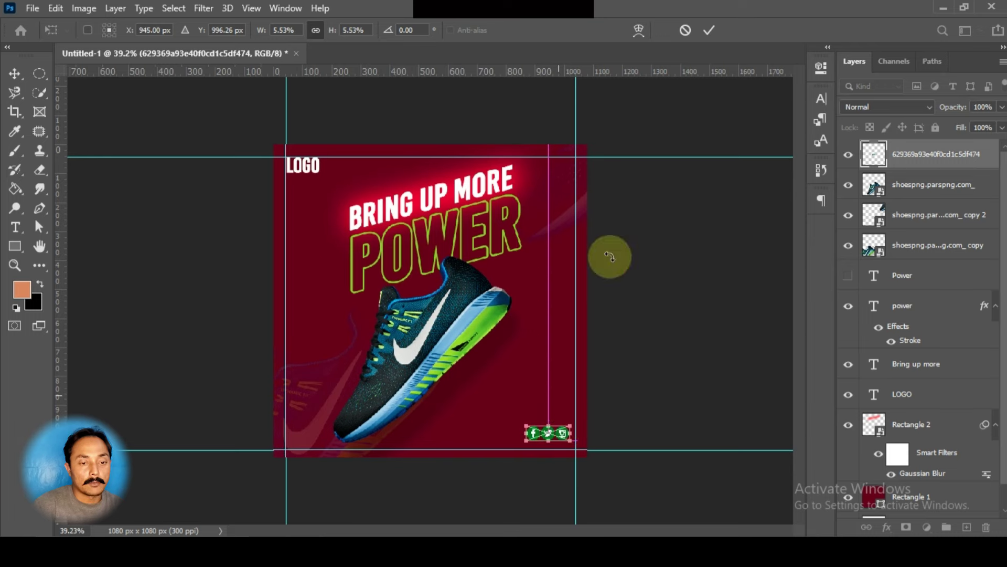
click(709, 30)
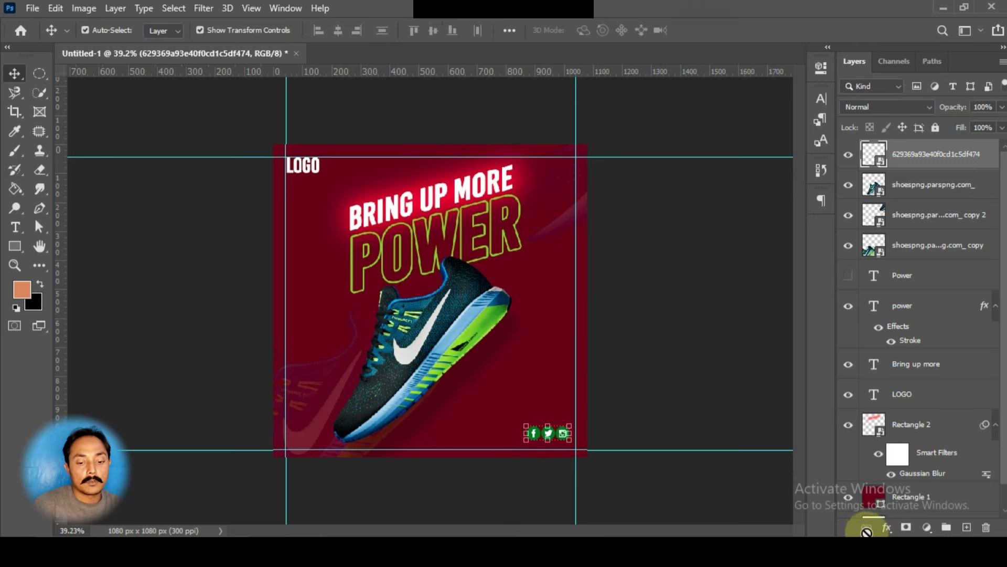
click(886, 527)
key(Escape)
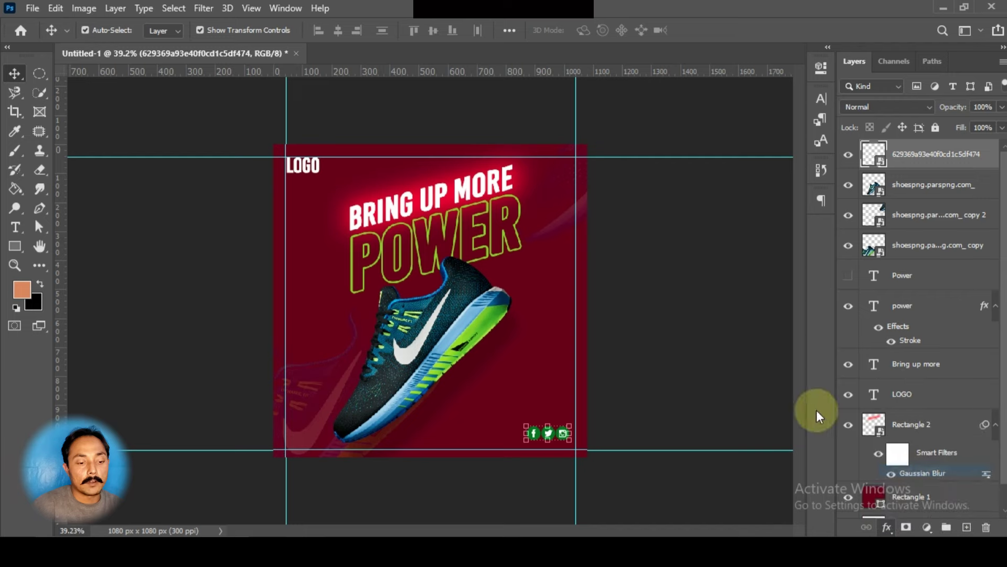
drag(581, 171, 634, 225)
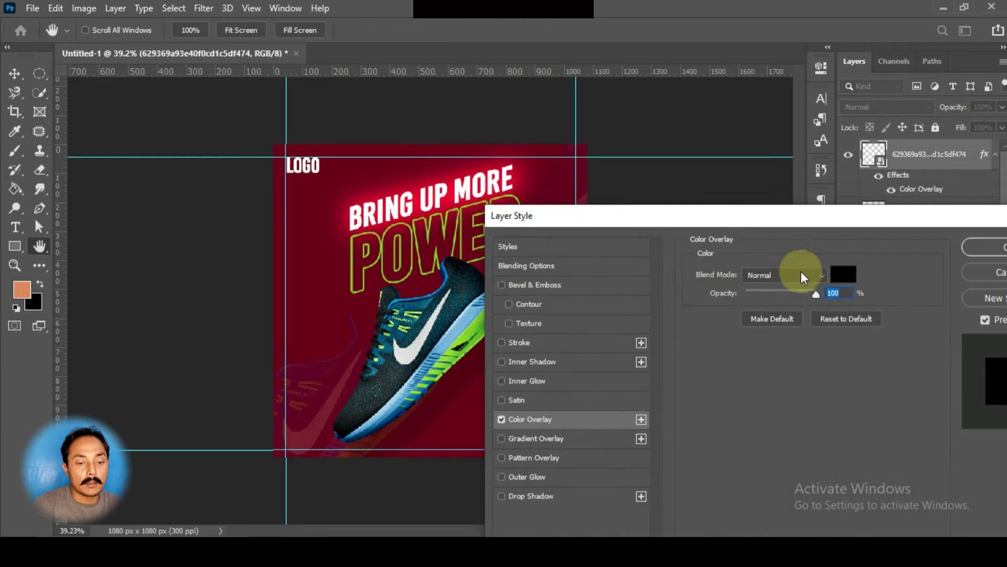
click(989, 275)
key(v)
Step: Review the whole post composition and the placement of the social media icons
scroll(532, 444, up, 1)
scroll(533, 443, down, 1)
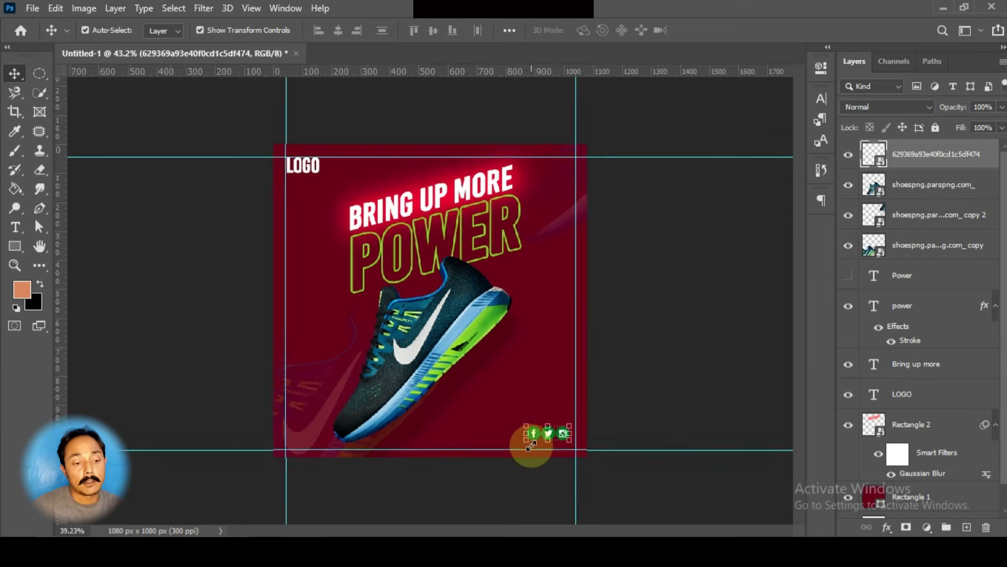
scroll(530, 446, down, 1)
click(656, 375)
scroll(515, 386, up, 2)
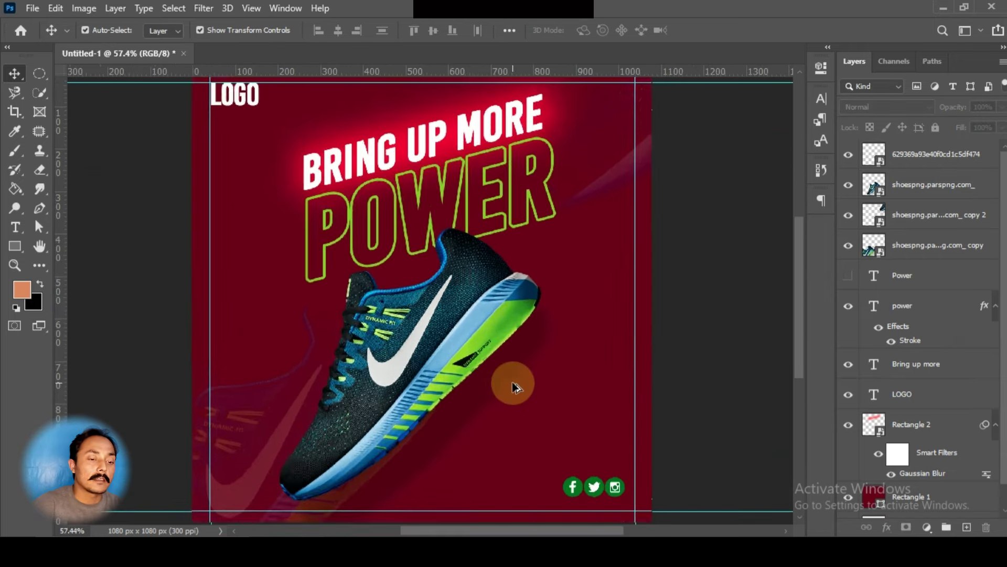
scroll(515, 386, down, 1)
scroll(554, 464, up, 1)
click(577, 463)
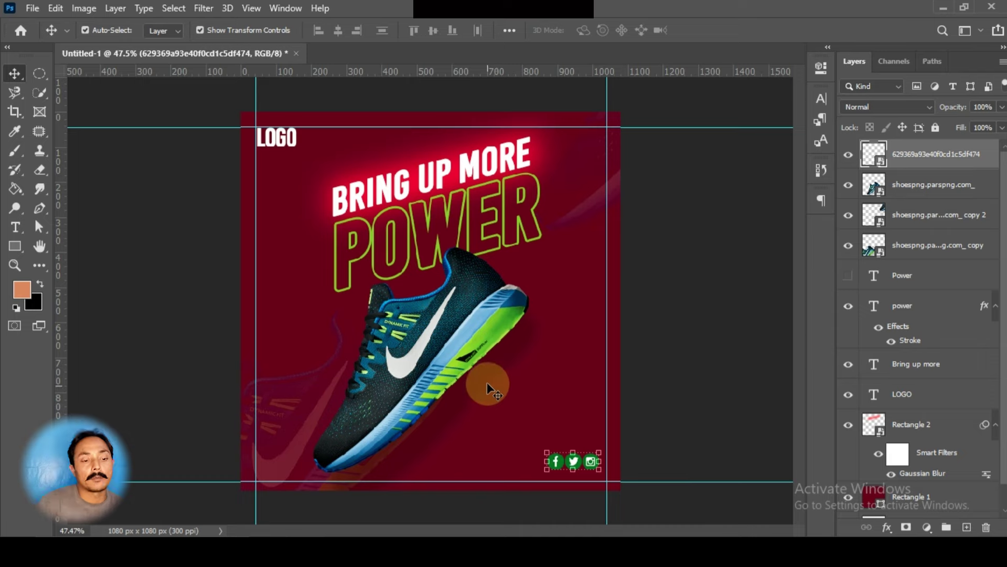
scroll(498, 349, down, 2)
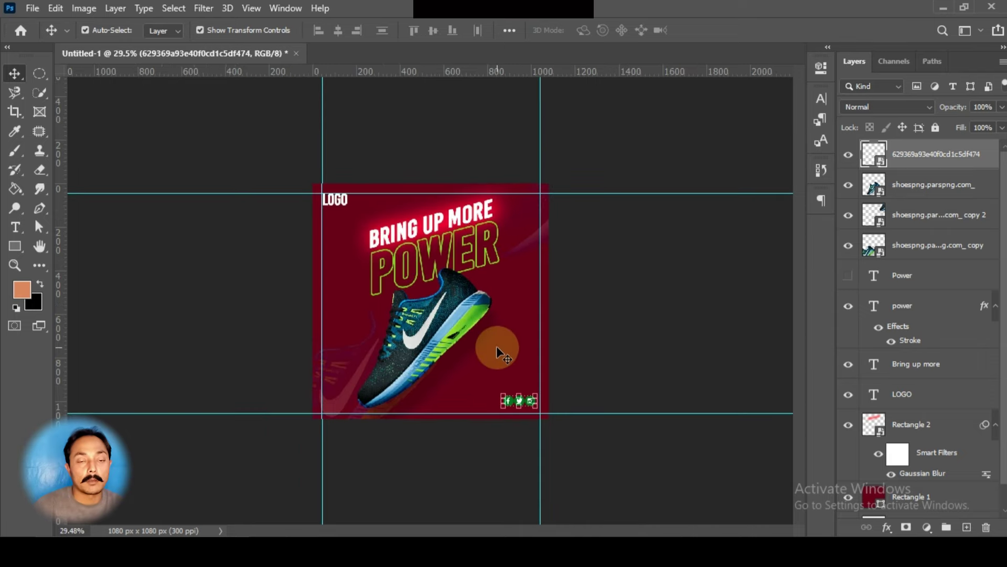